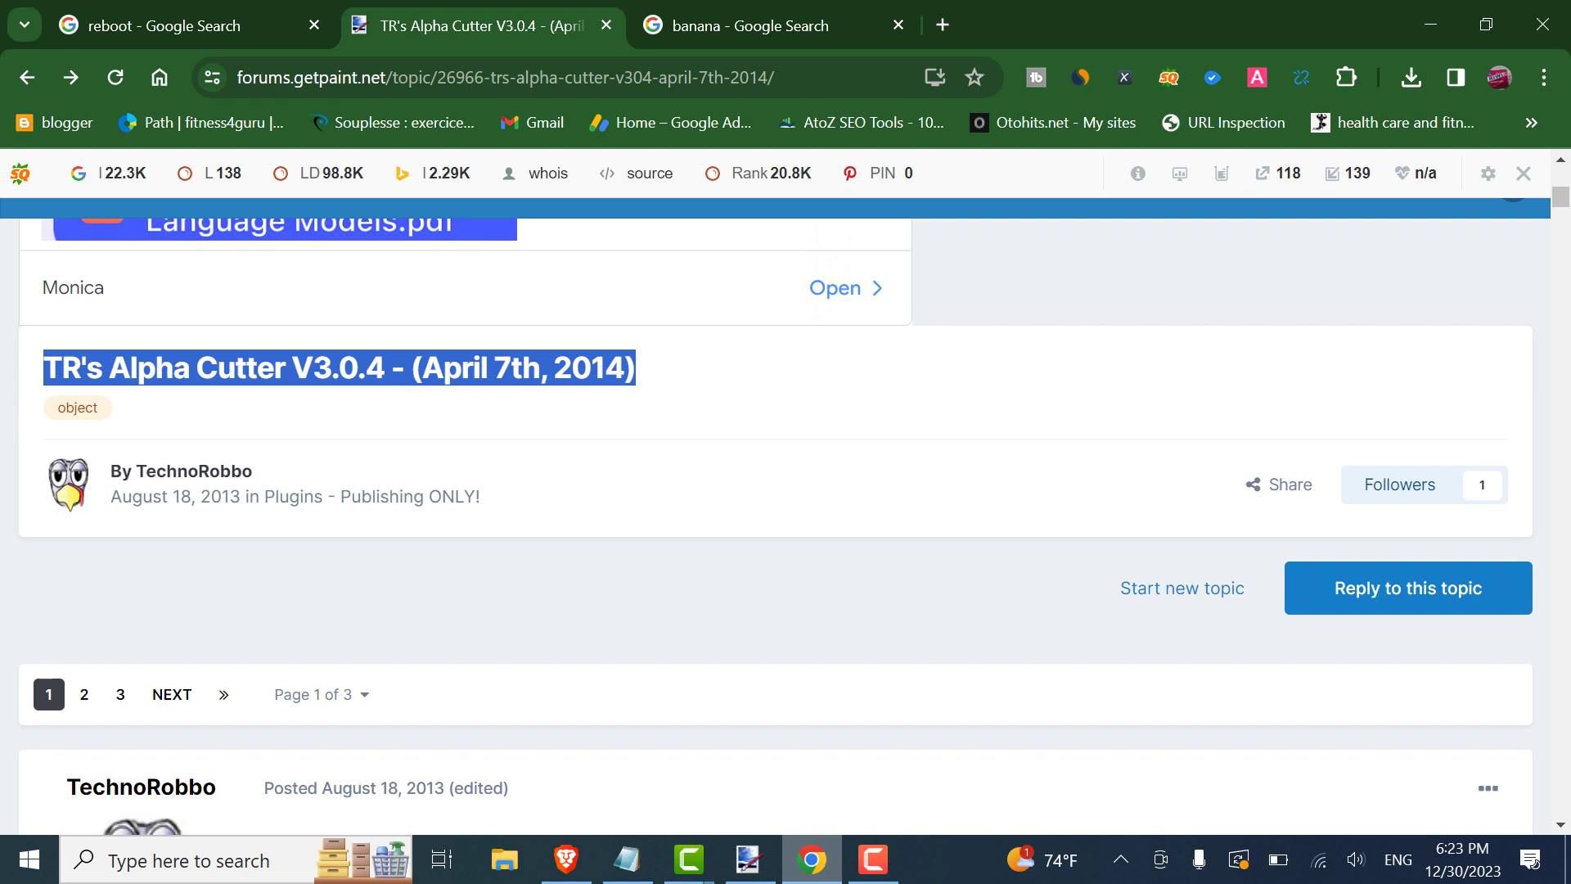
- Switch to paint.net and open the banana image YDFk8cgmSKu8VYFVedUQ8j from the Desktop
left_click(749, 859)
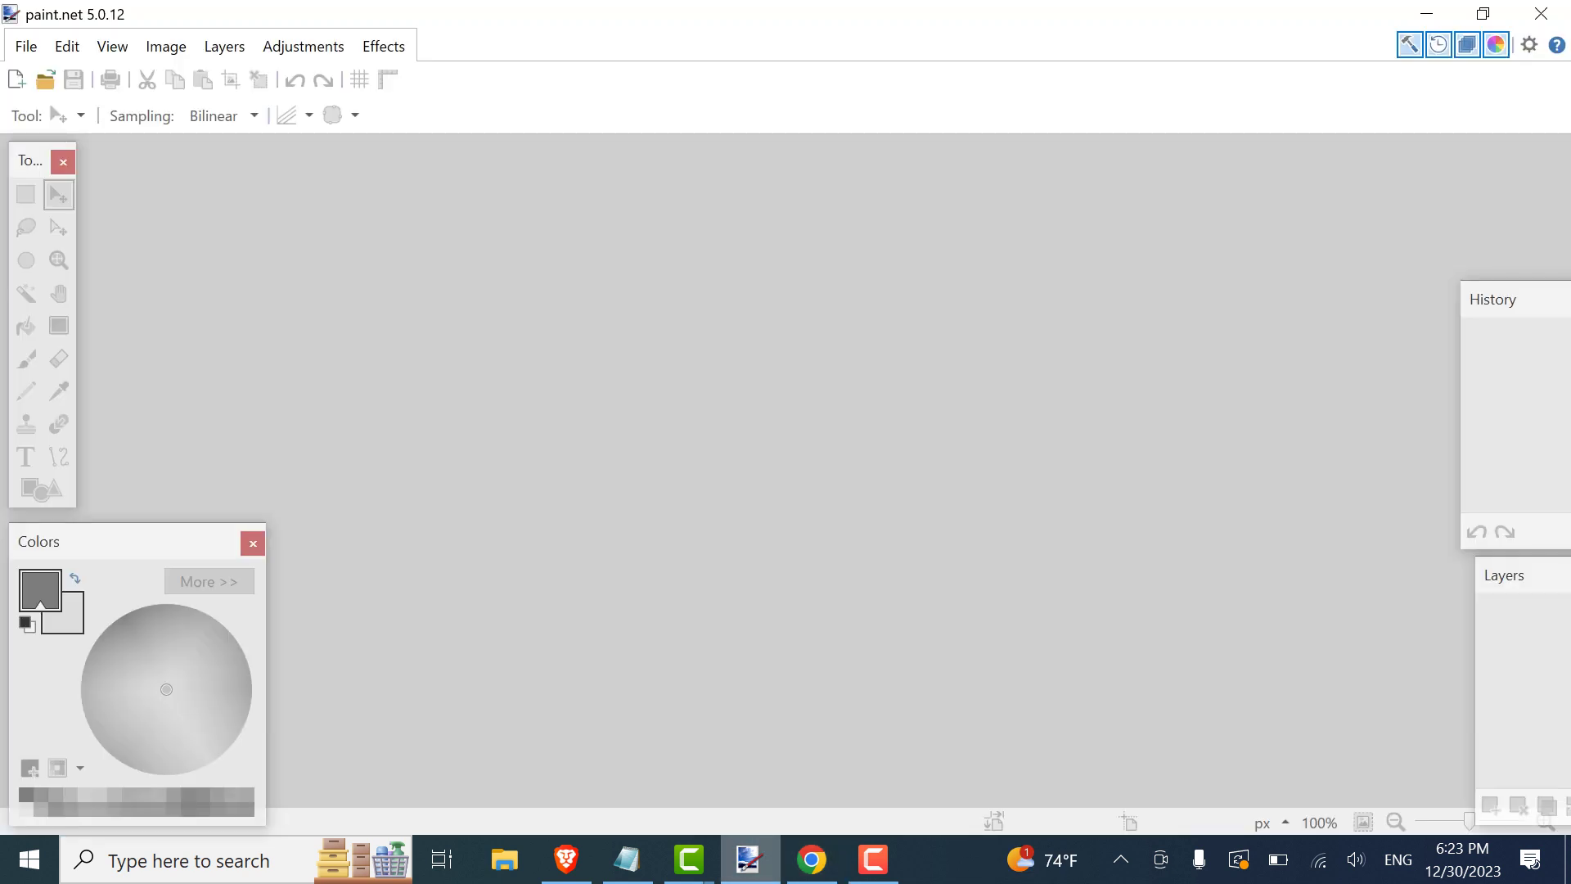
left_click(26, 46)
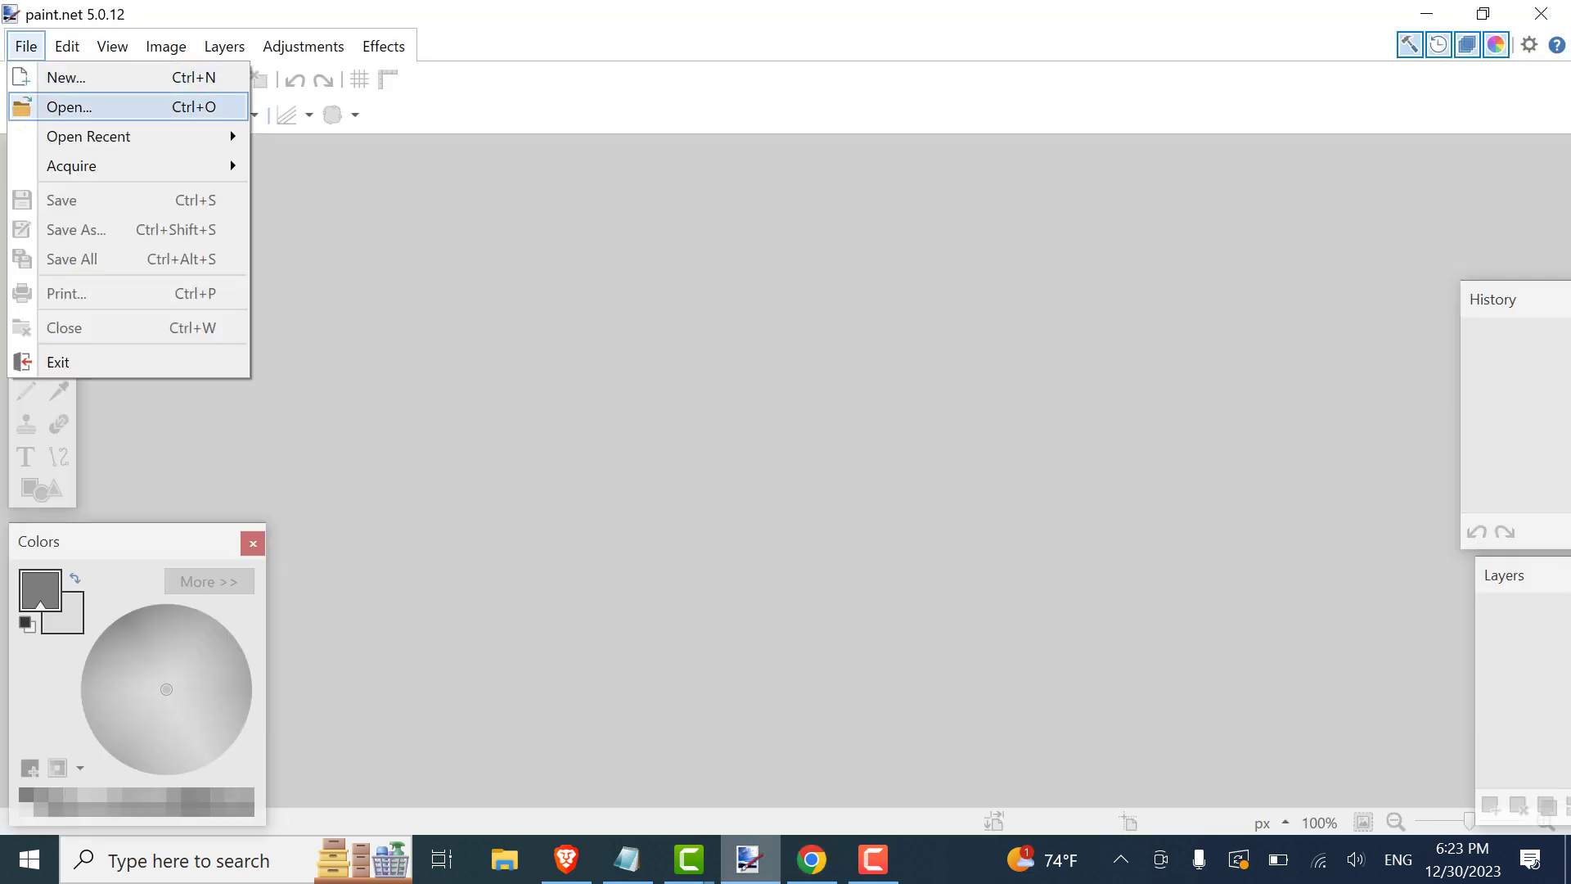
left_click(66, 107)
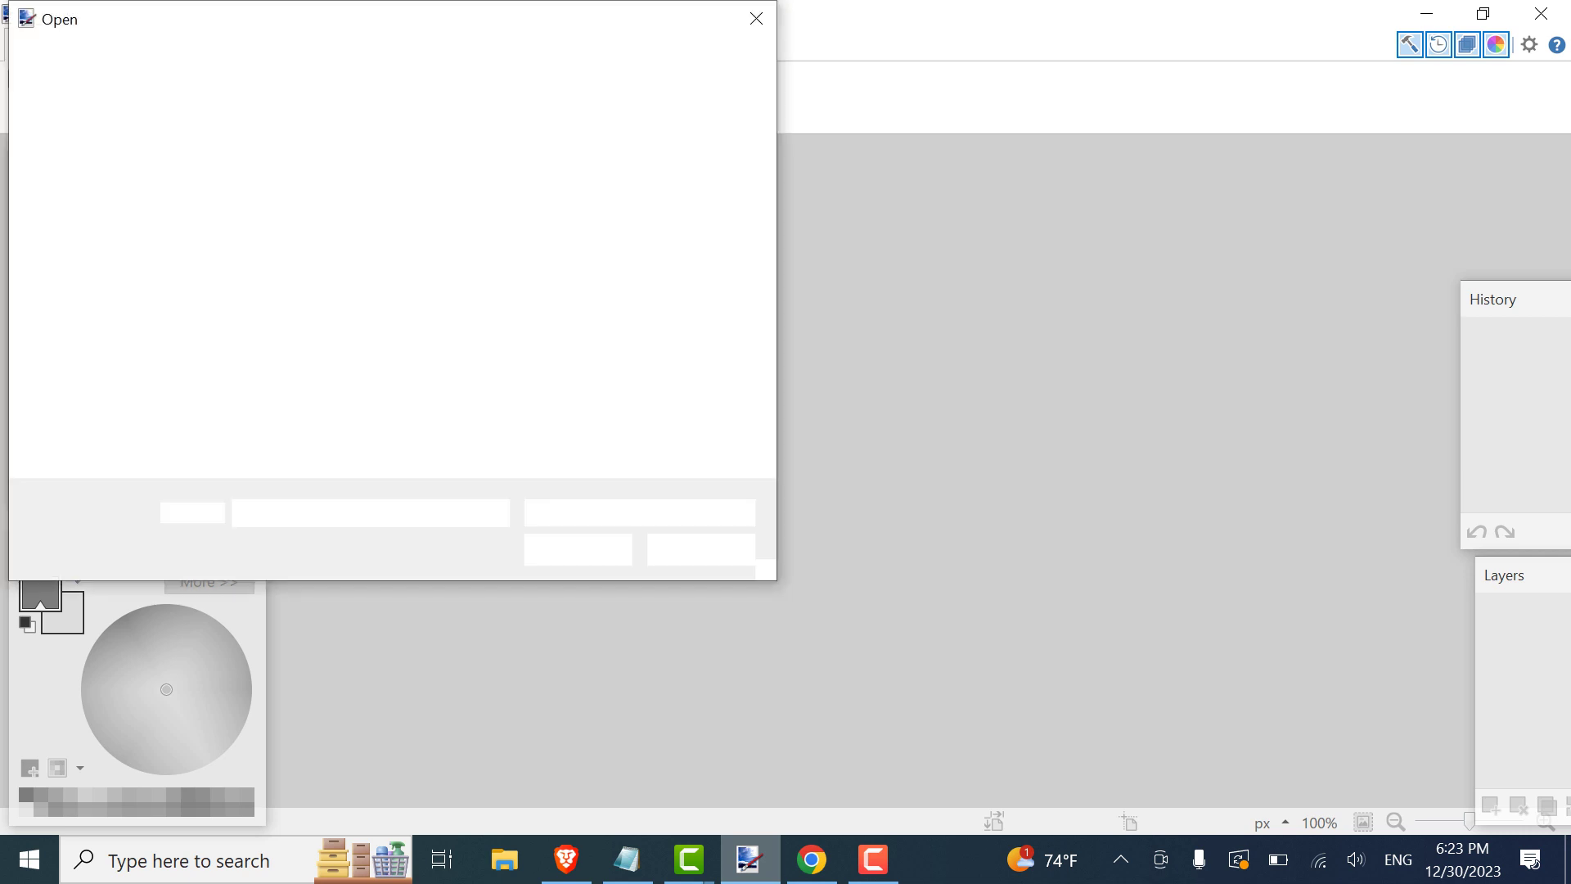
left_click(702, 217)
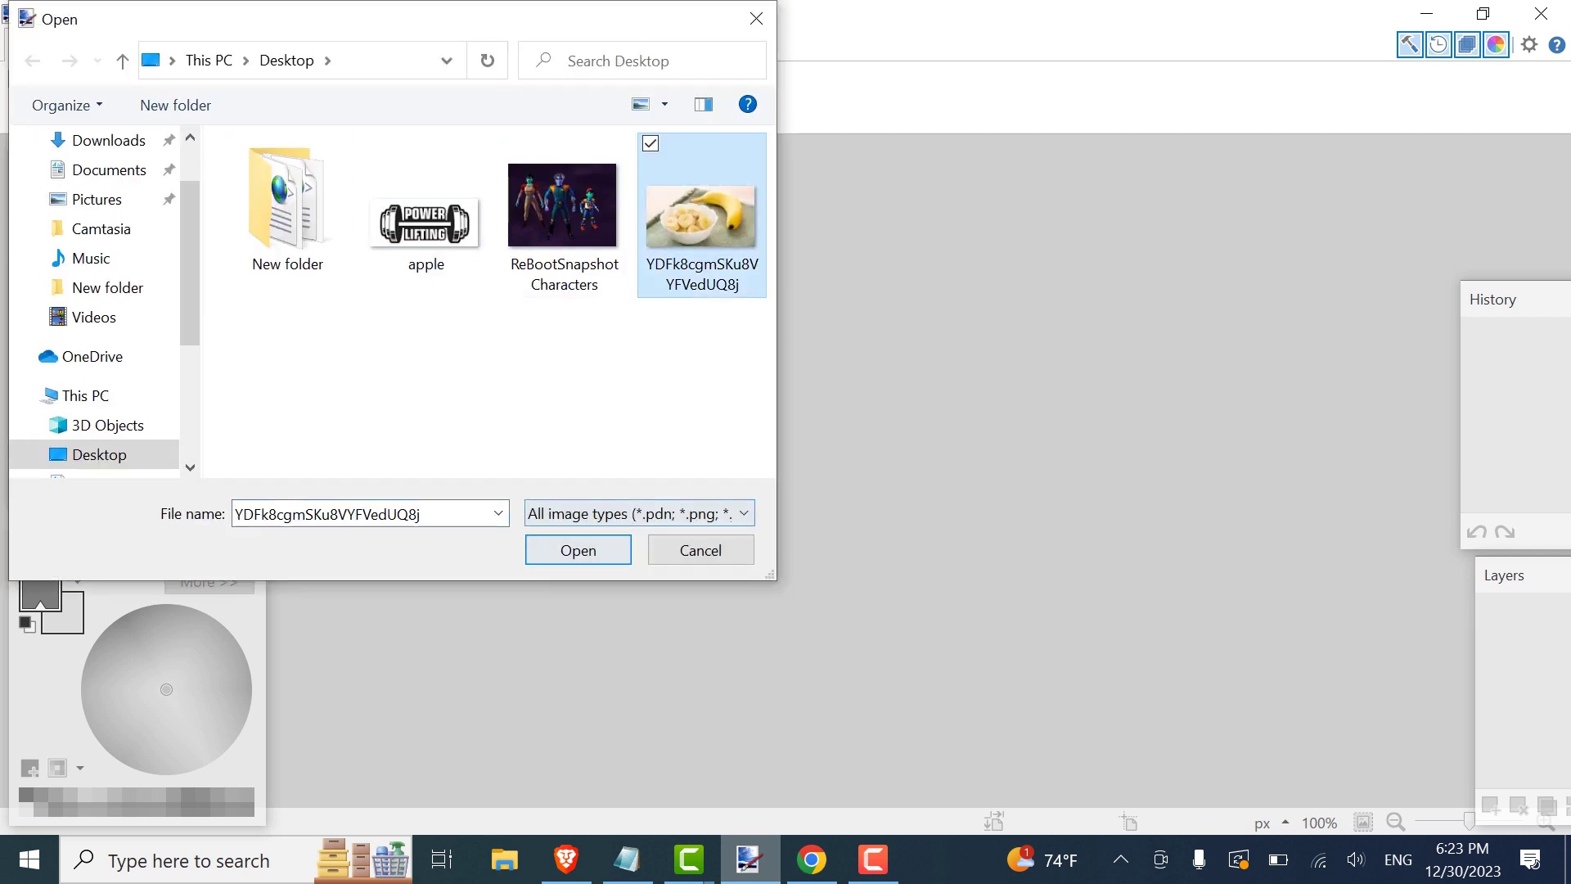
left_click(577, 550)
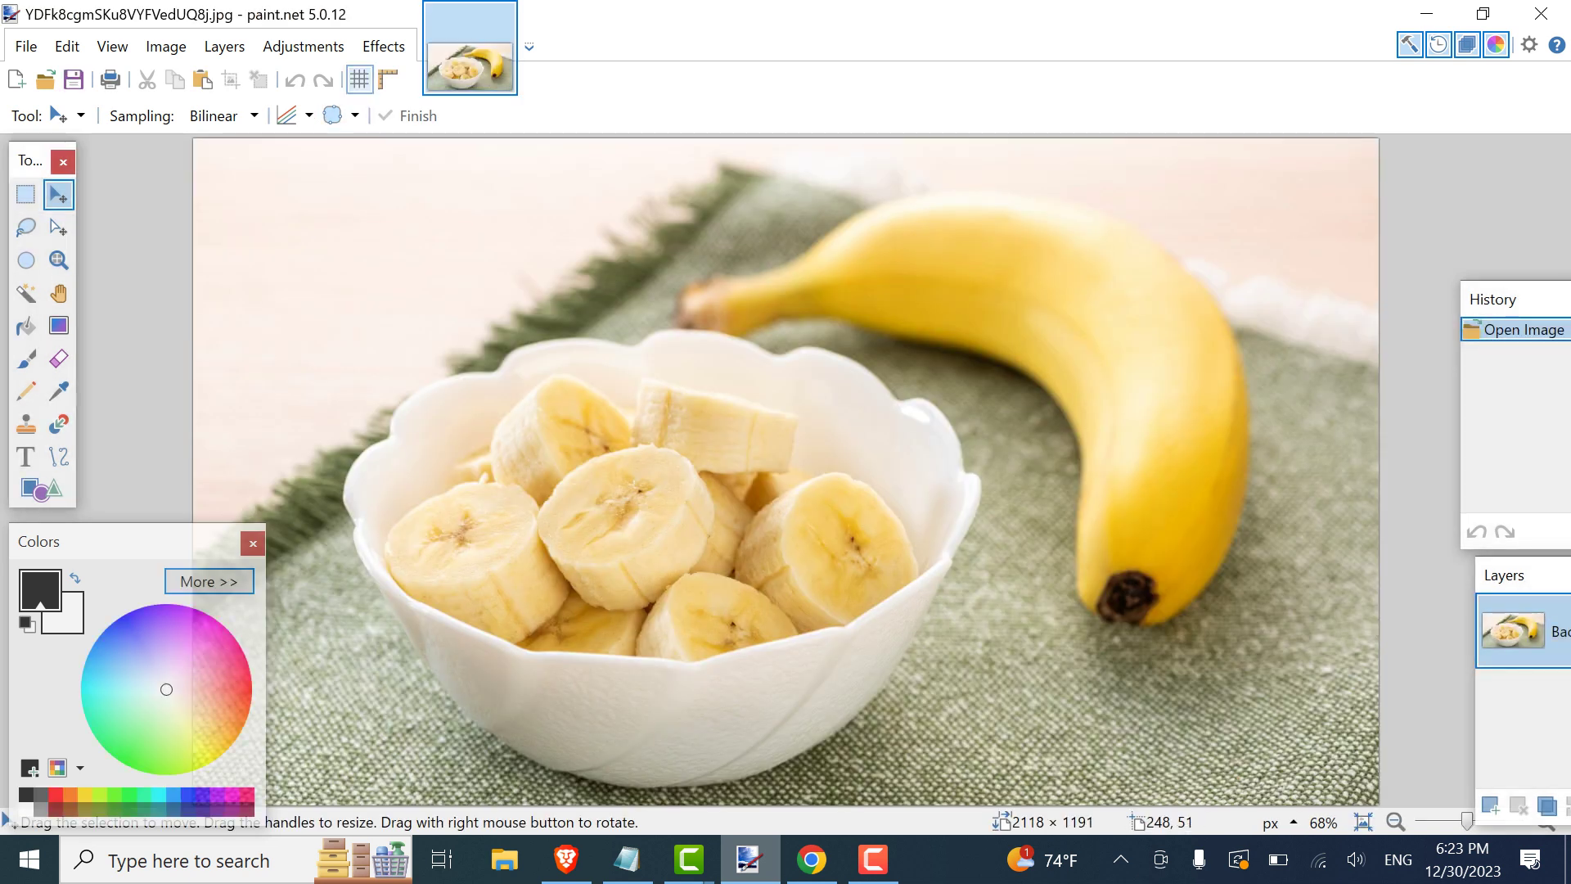
- Launch the TR's AlphaCutter object effect on the banana photo
left_click(384, 46)
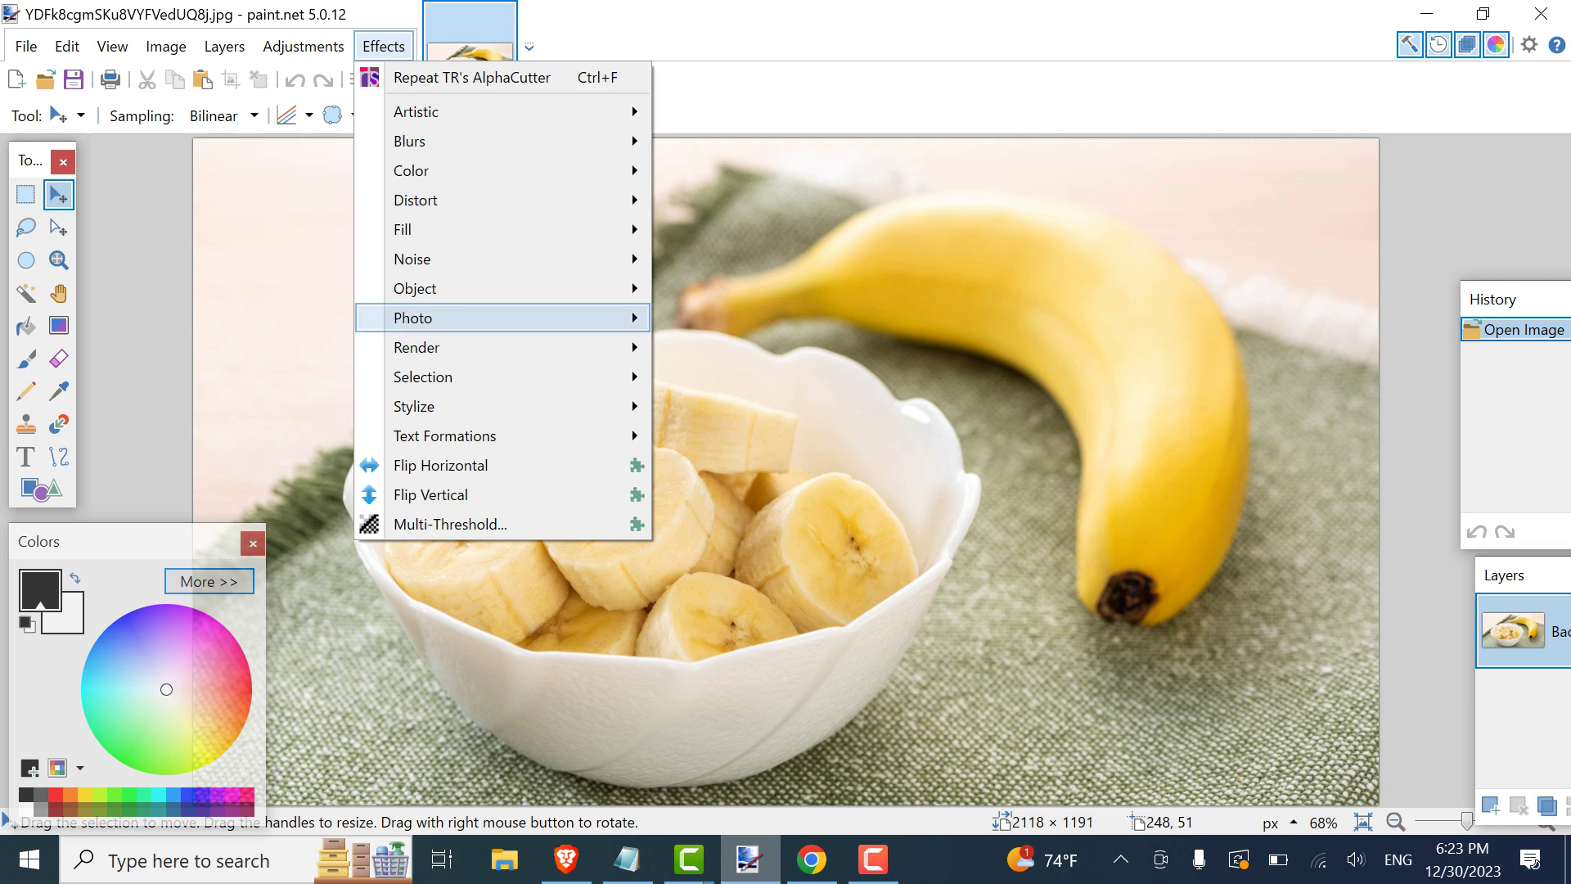
mouse_move(425, 318)
mouse_move(425, 288)
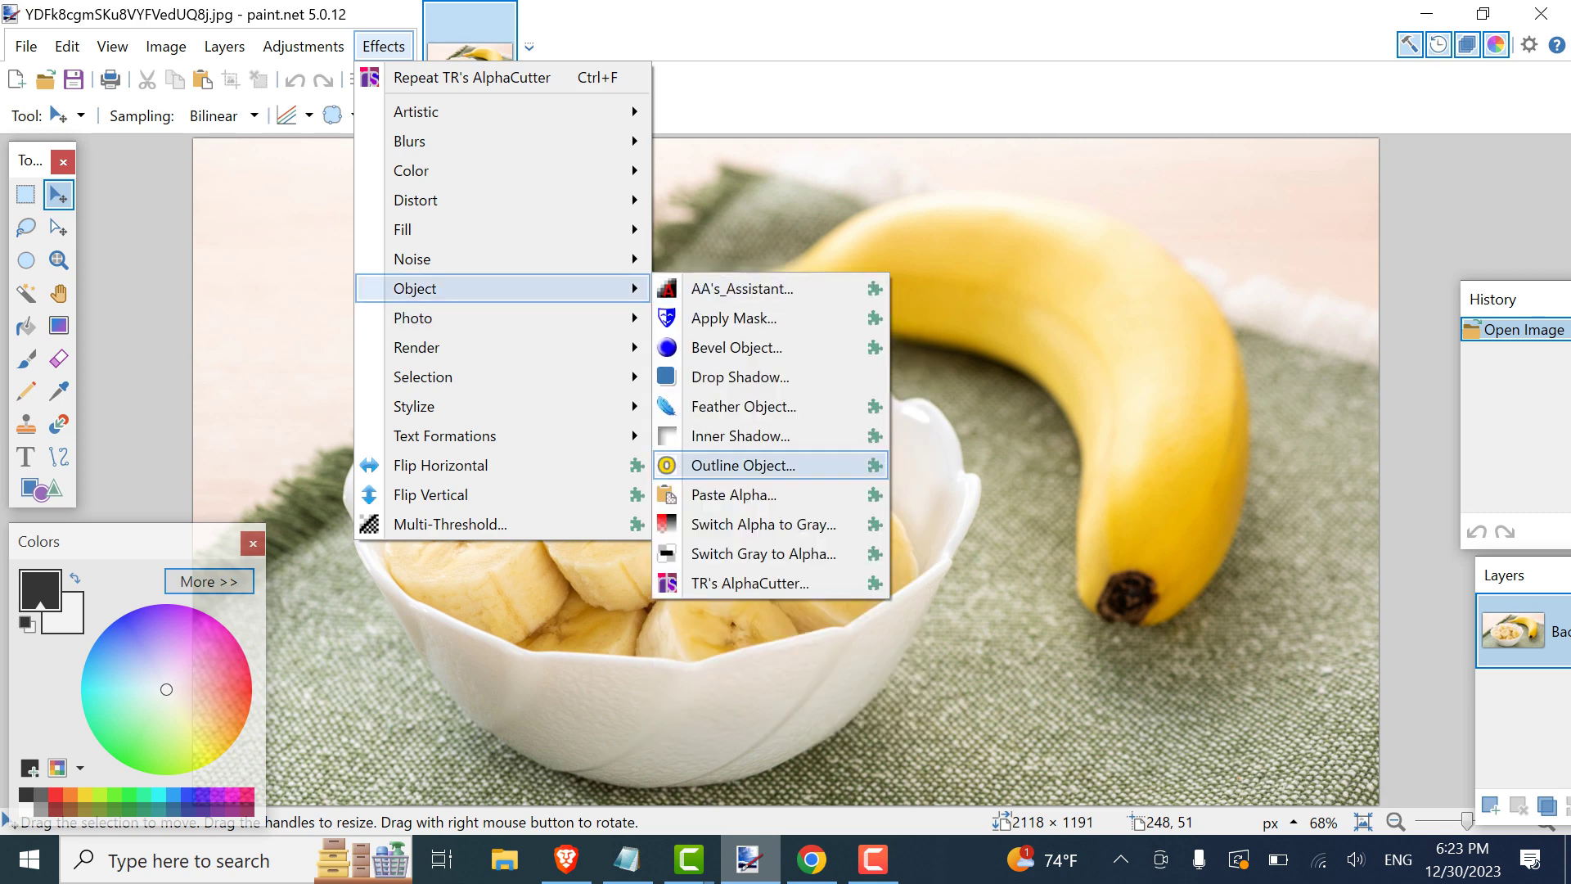
left_click(741, 582)
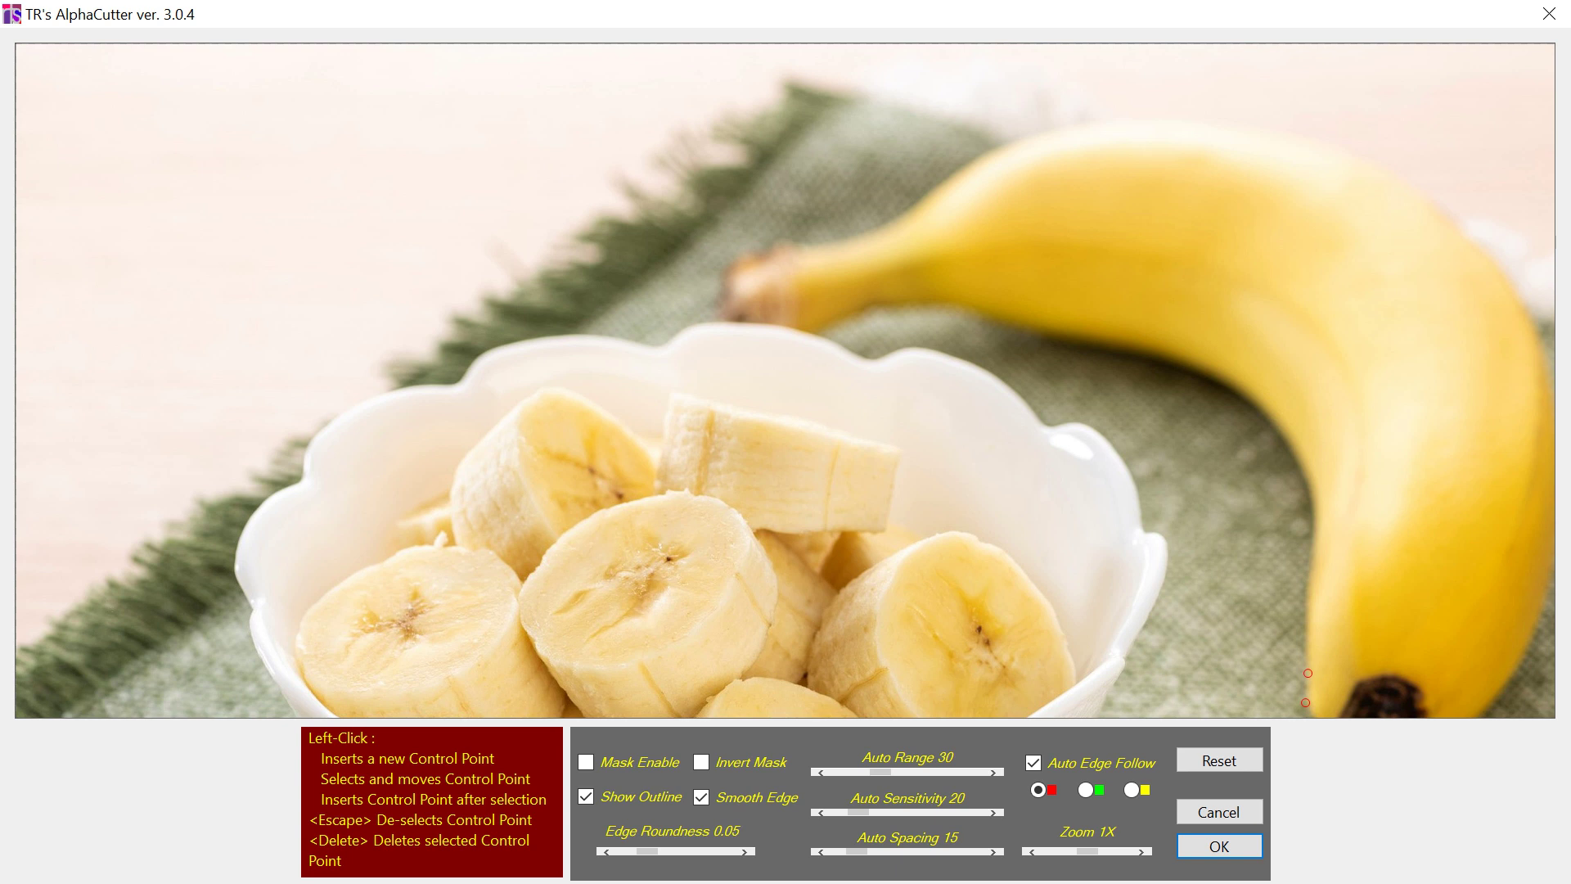
- Place closely spaced control points along the whole banana's inner curve, from near its dark tip up to the start of the stem
left_click(1304, 647)
left_click(1308, 622)
left_click(1308, 584)
left_click(1308, 568)
left_click(1315, 550)
left_click(1314, 529)
left_click(1314, 505)
left_click(1310, 486)
left_click(1303, 467)
left_click(1295, 450)
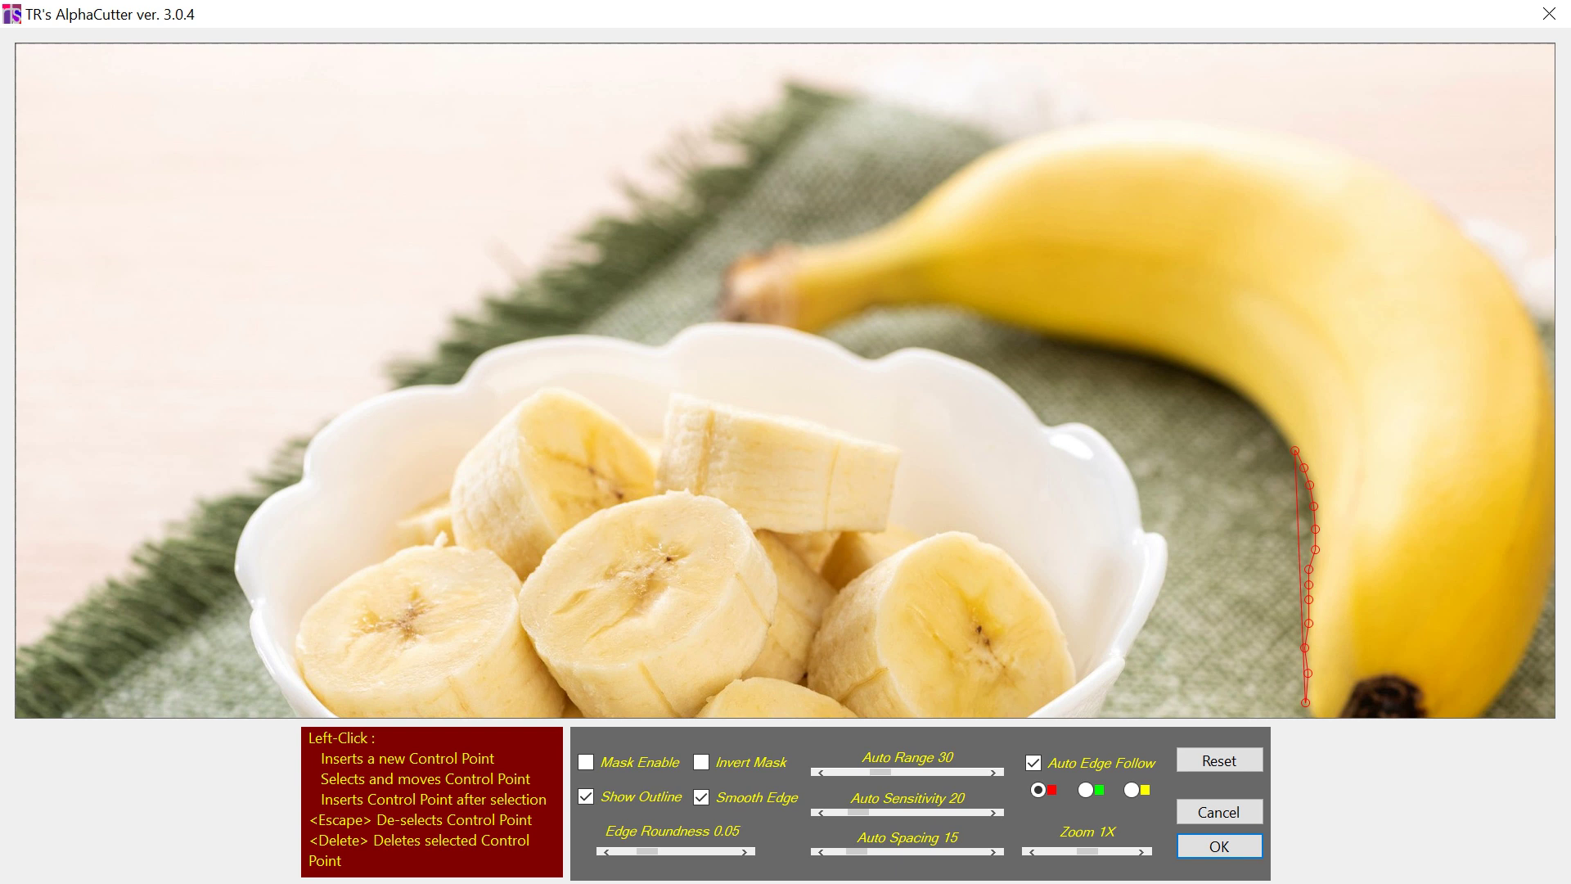
left_click(1284, 432)
left_click(1267, 410)
left_click(1254, 400)
left_click(1235, 389)
left_click(1222, 379)
left_click(1206, 370)
left_click(1186, 363)
left_click(1170, 357)
left_click(1155, 353)
left_click(1143, 351)
left_click(1122, 345)
left_click(1110, 342)
left_click(1093, 339)
left_click(1074, 336)
left_click(1056, 332)
left_click(1021, 329)
left_click(1008, 319)
left_click(990, 312)
left_click(982, 308)
left_click(964, 306)
left_click(940, 304)
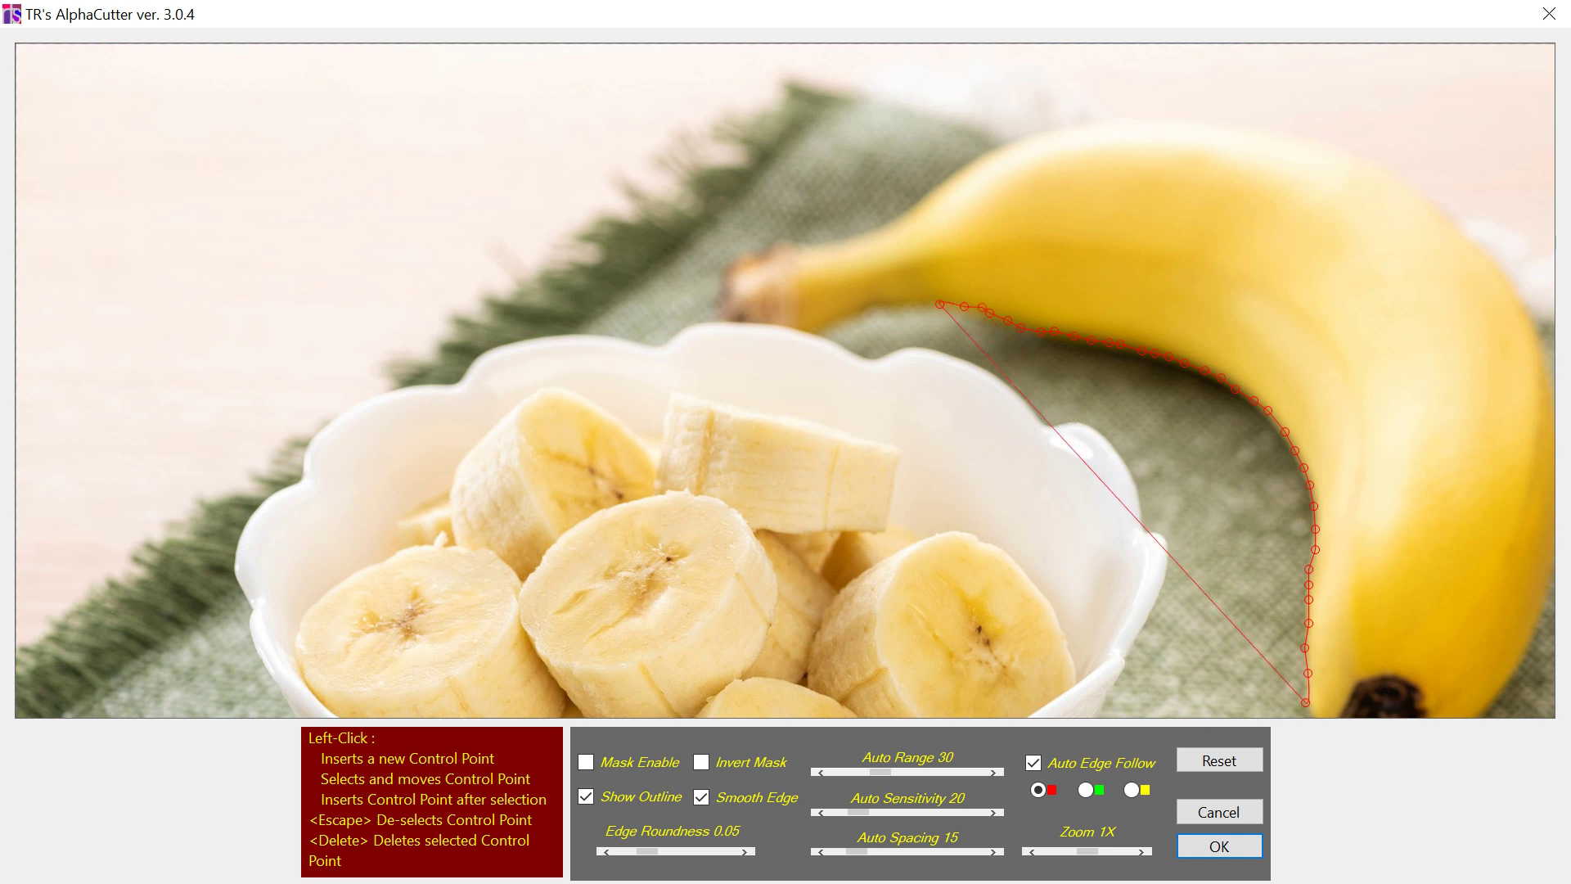
left_click(930, 302)
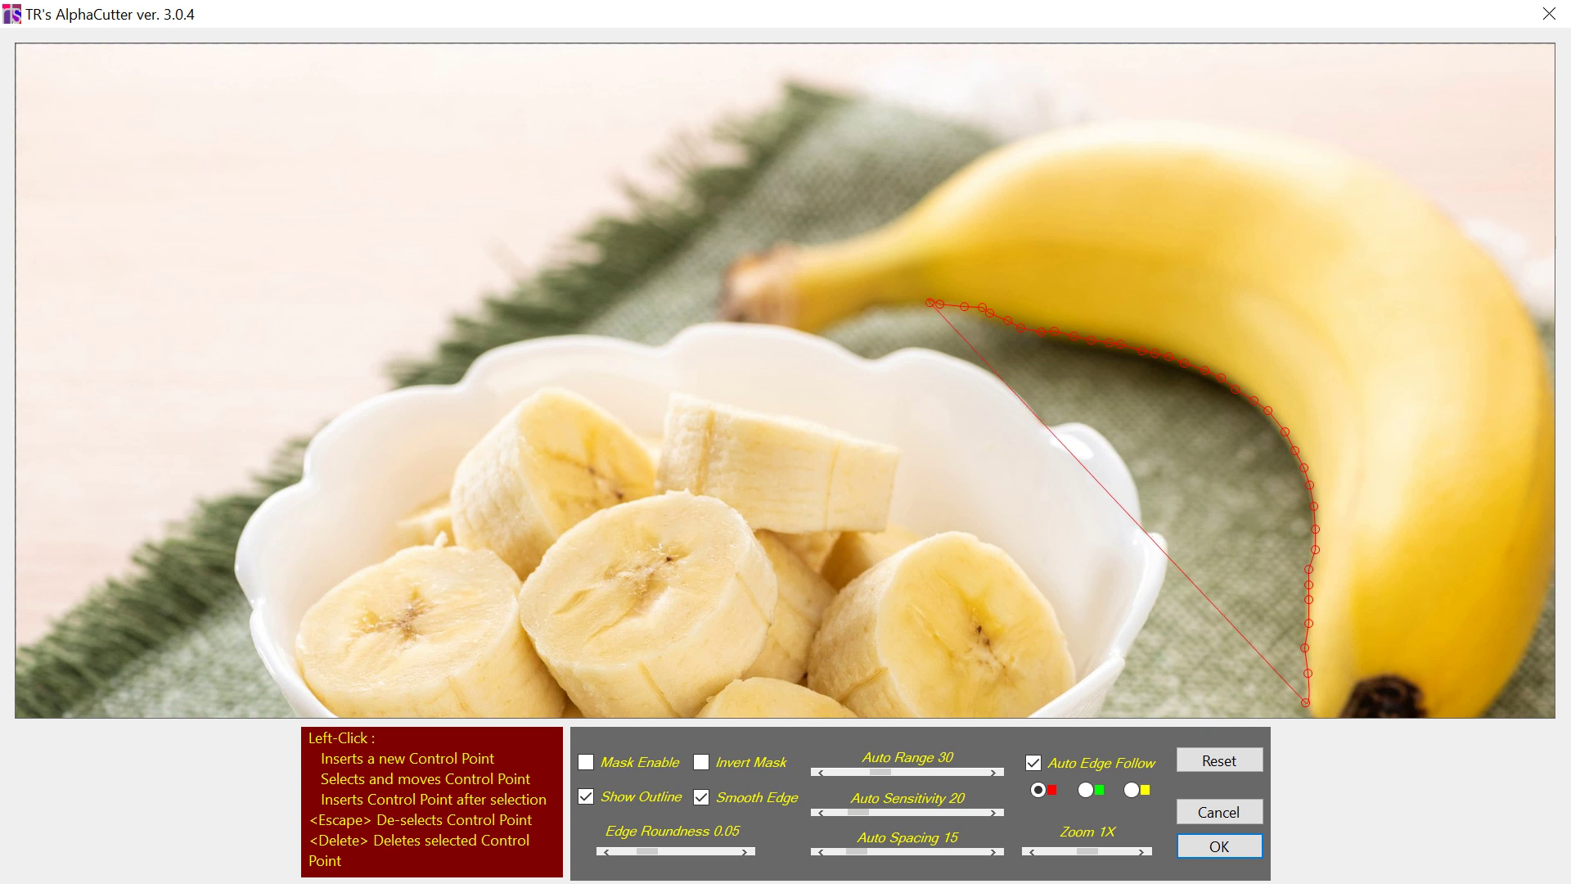
left_click(918, 300)
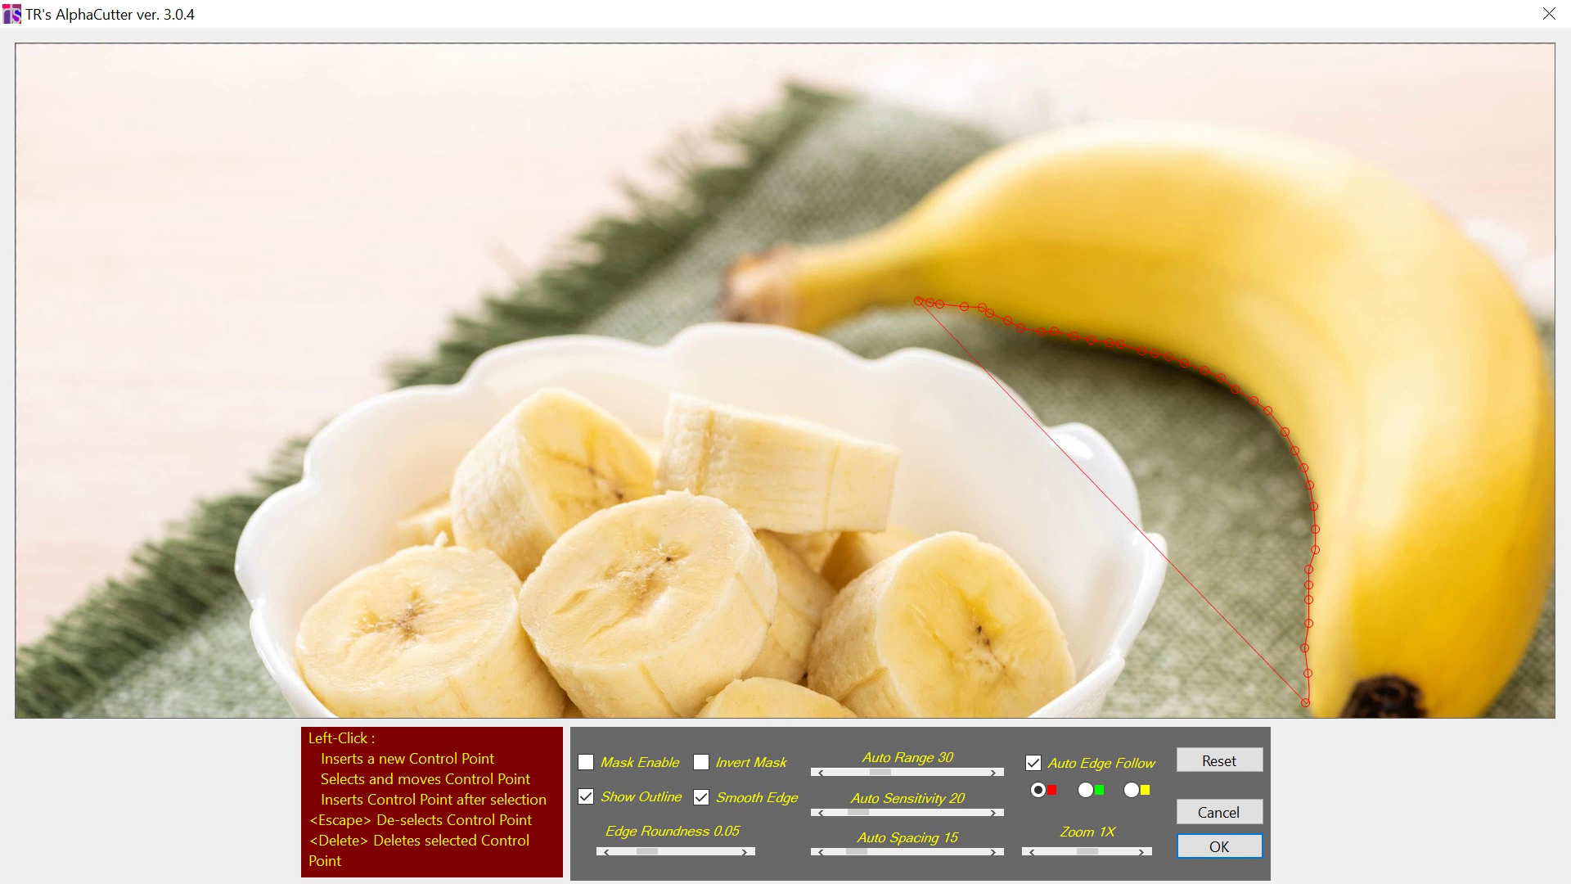
left_click(892, 300)
left_click(872, 305)
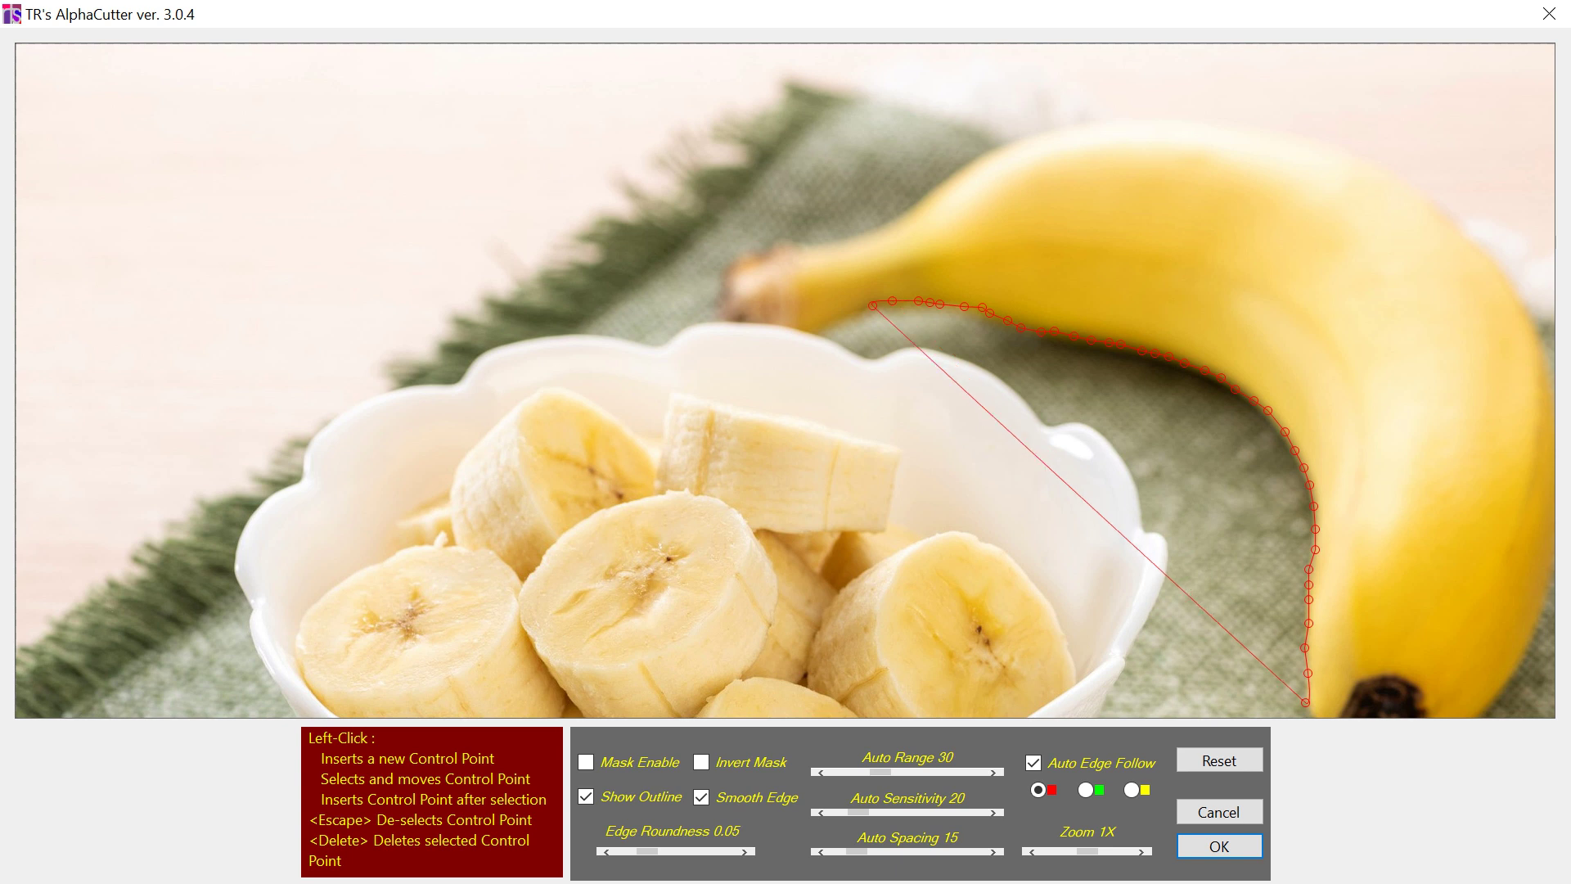
left_click(845, 315)
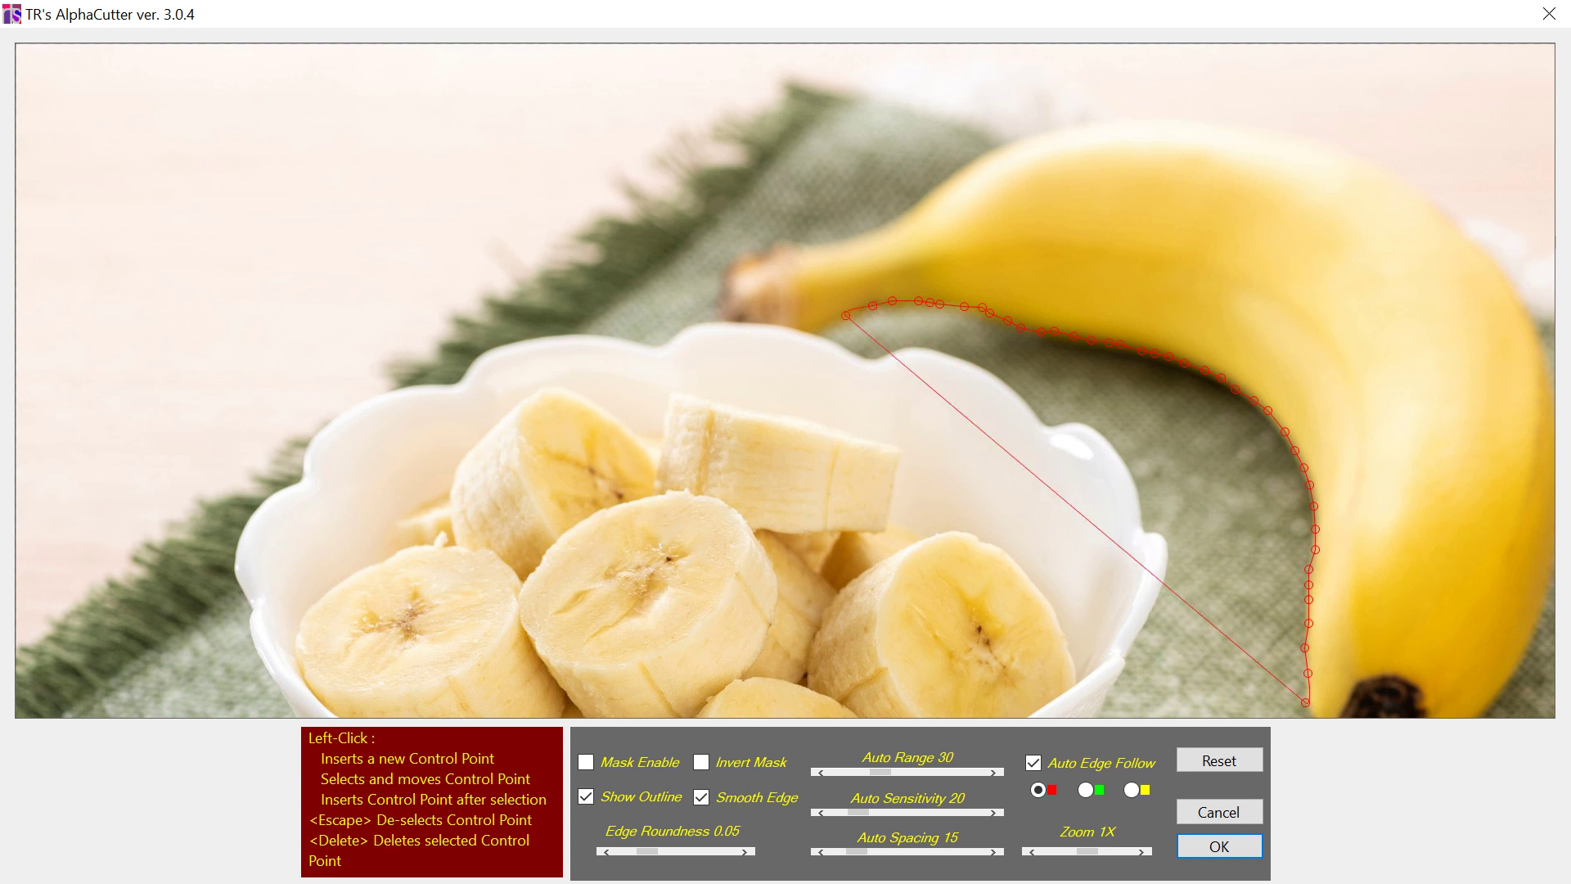
- Continue the control-point outline around the banana's stem end, from its underside around the cut end to its upper side
left_click(820, 327)
left_click(811, 329)
left_click(798, 329)
left_click(779, 325)
left_click(757, 324)
left_click(743, 319)
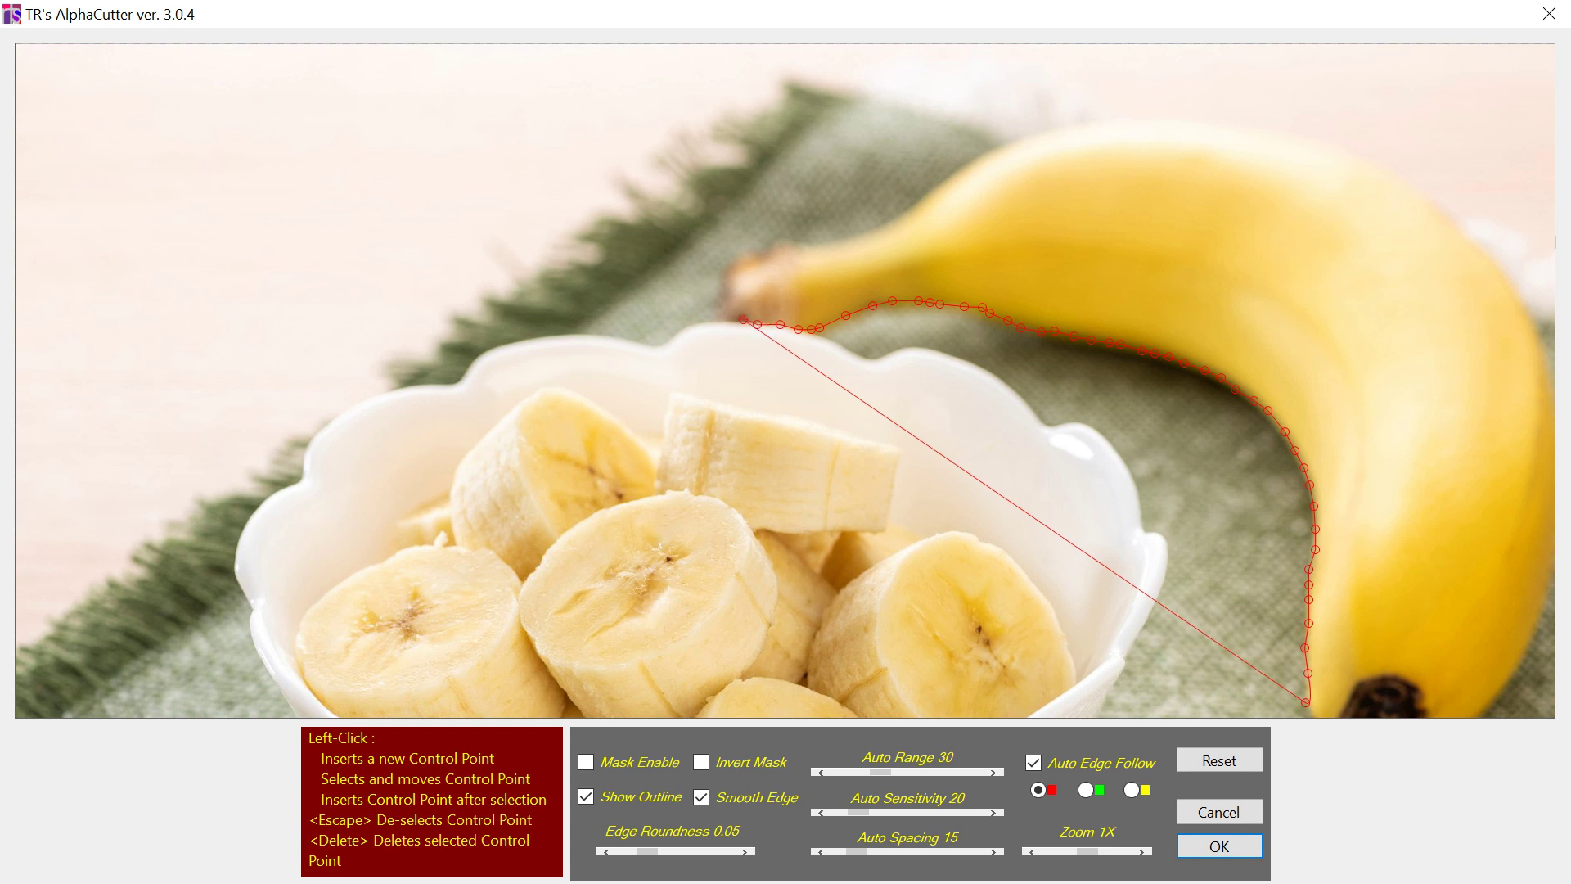
left_click(733, 319)
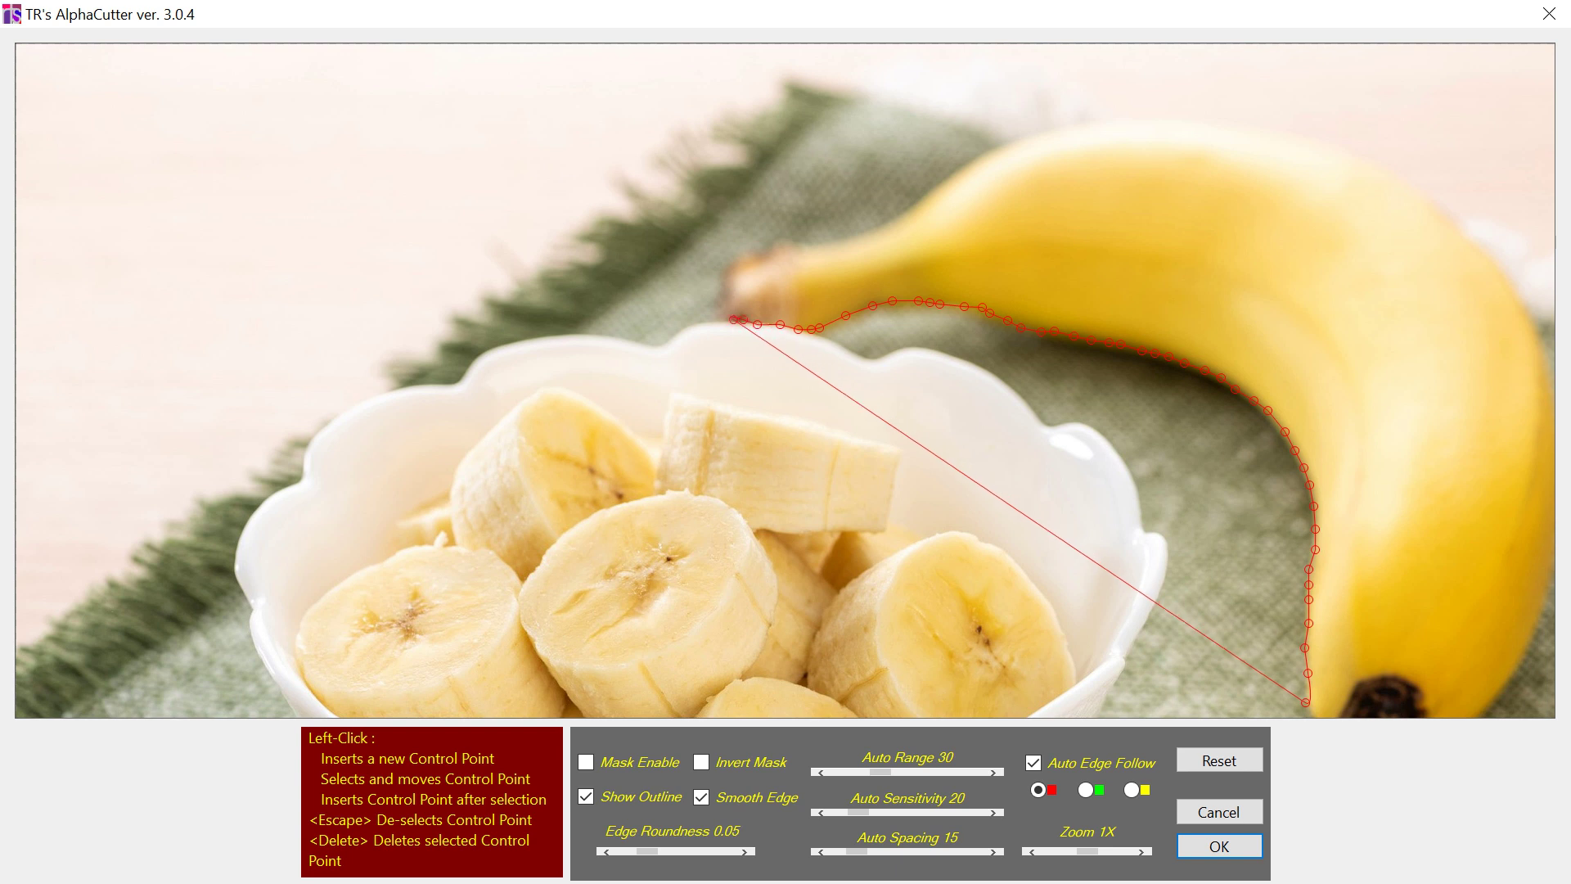
left_click(728, 309)
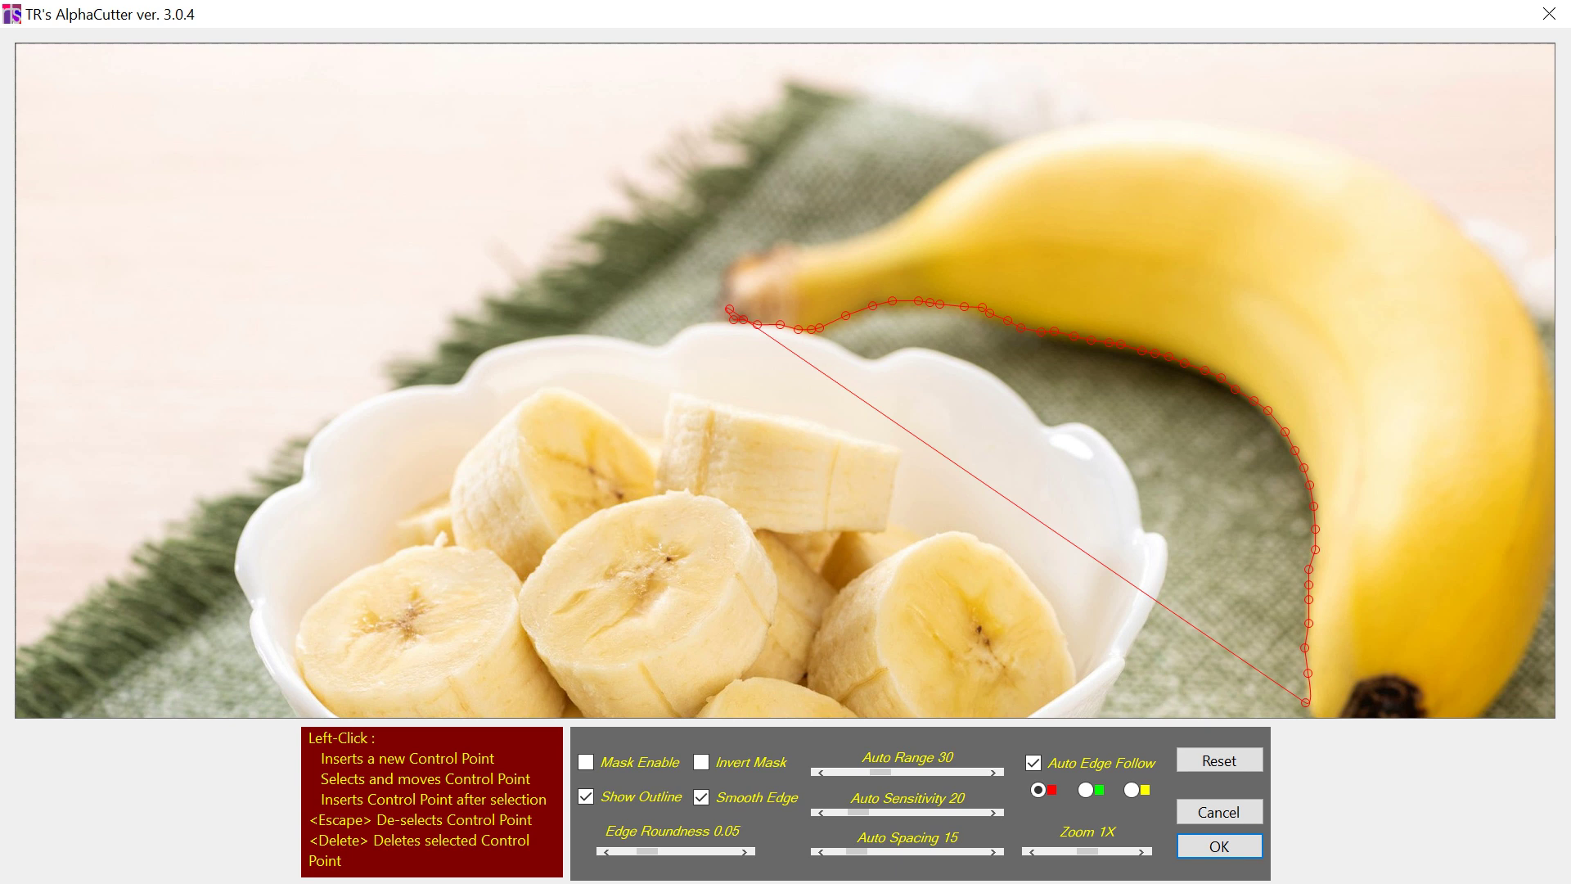
left_click(727, 294)
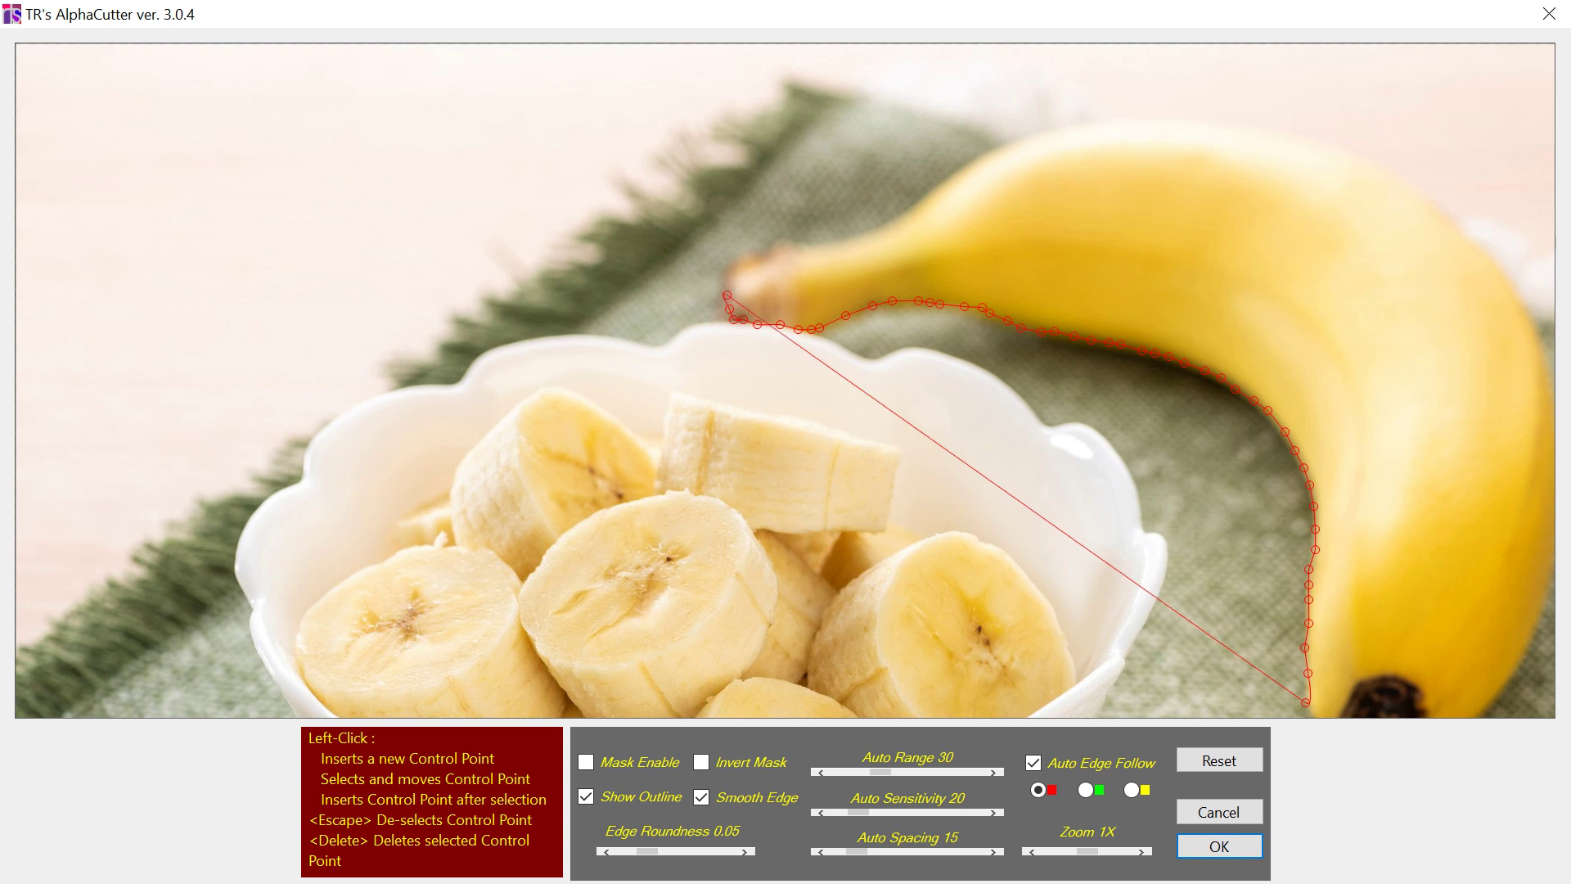
left_click(727, 284)
left_click(727, 272)
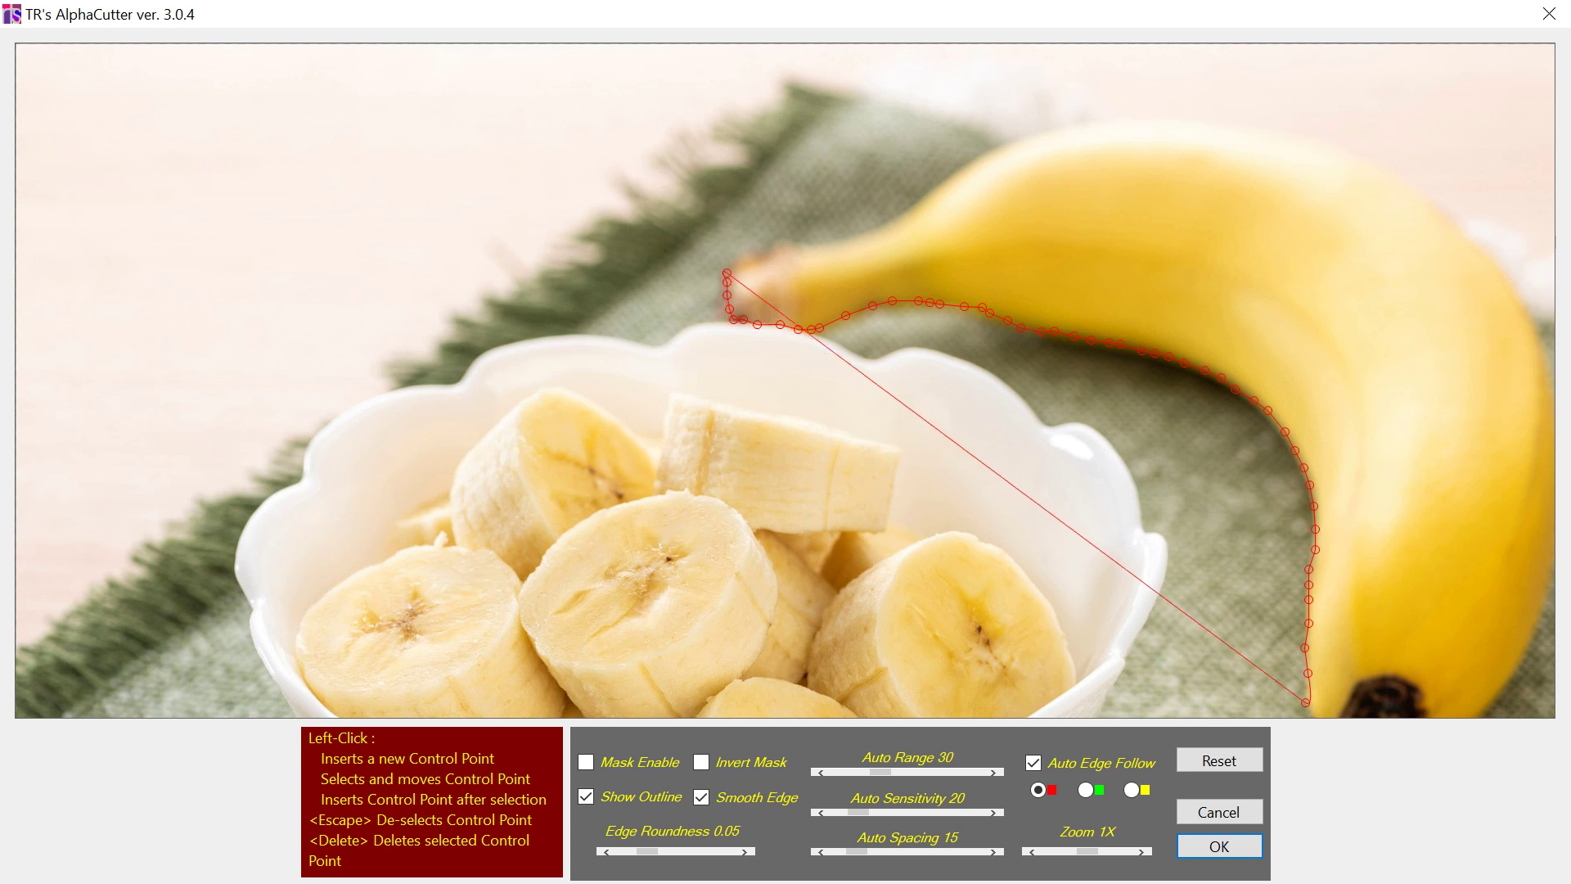
left_click(739, 263)
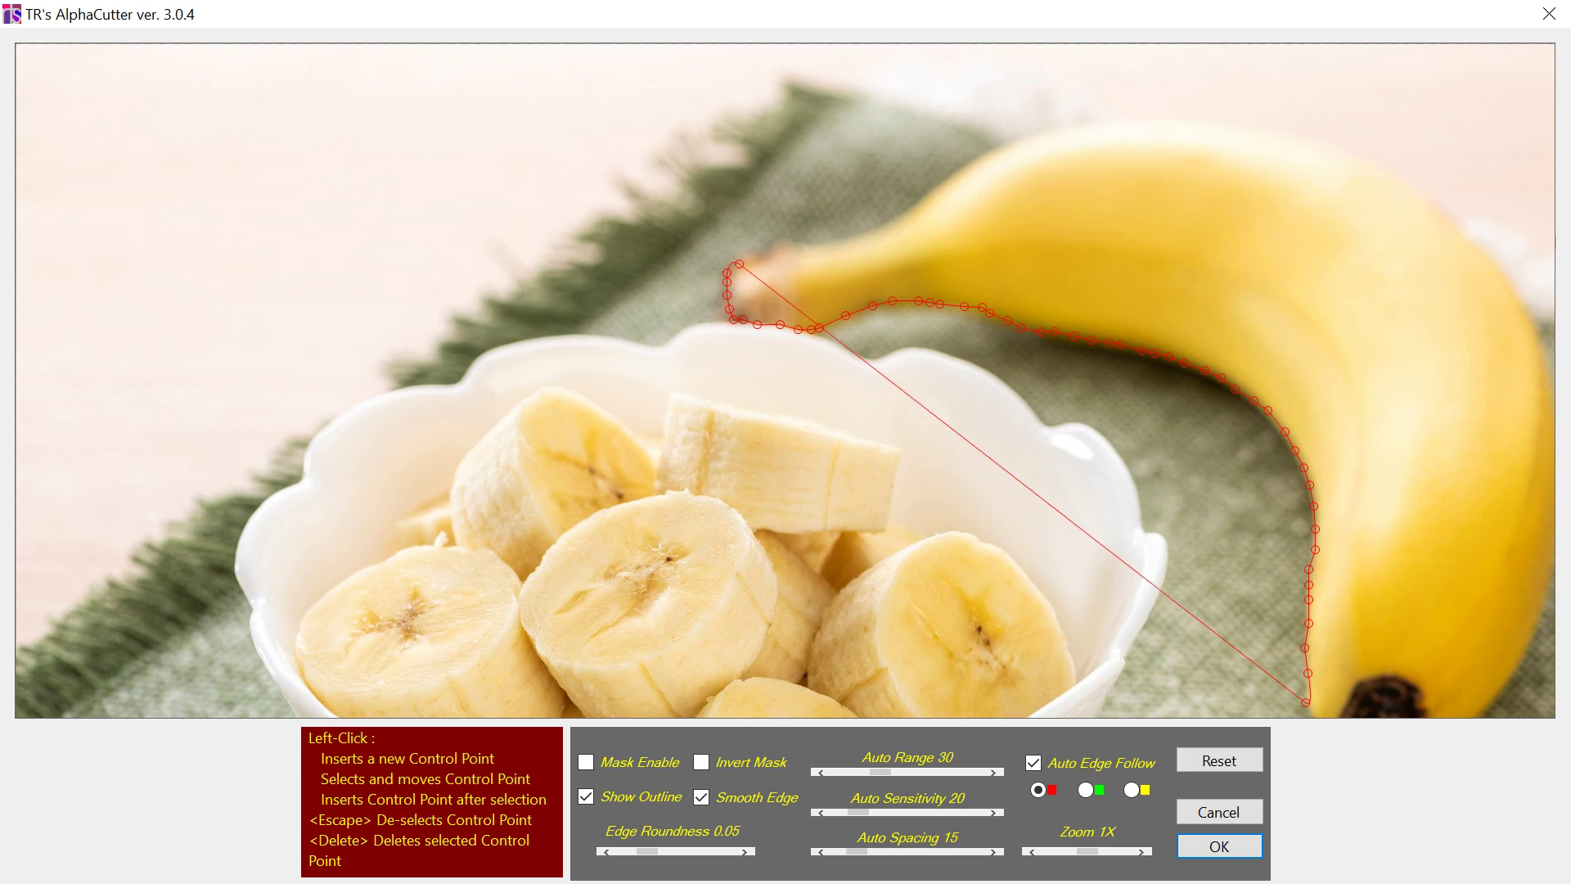
left_click(760, 259)
left_click(773, 249)
left_click(801, 249)
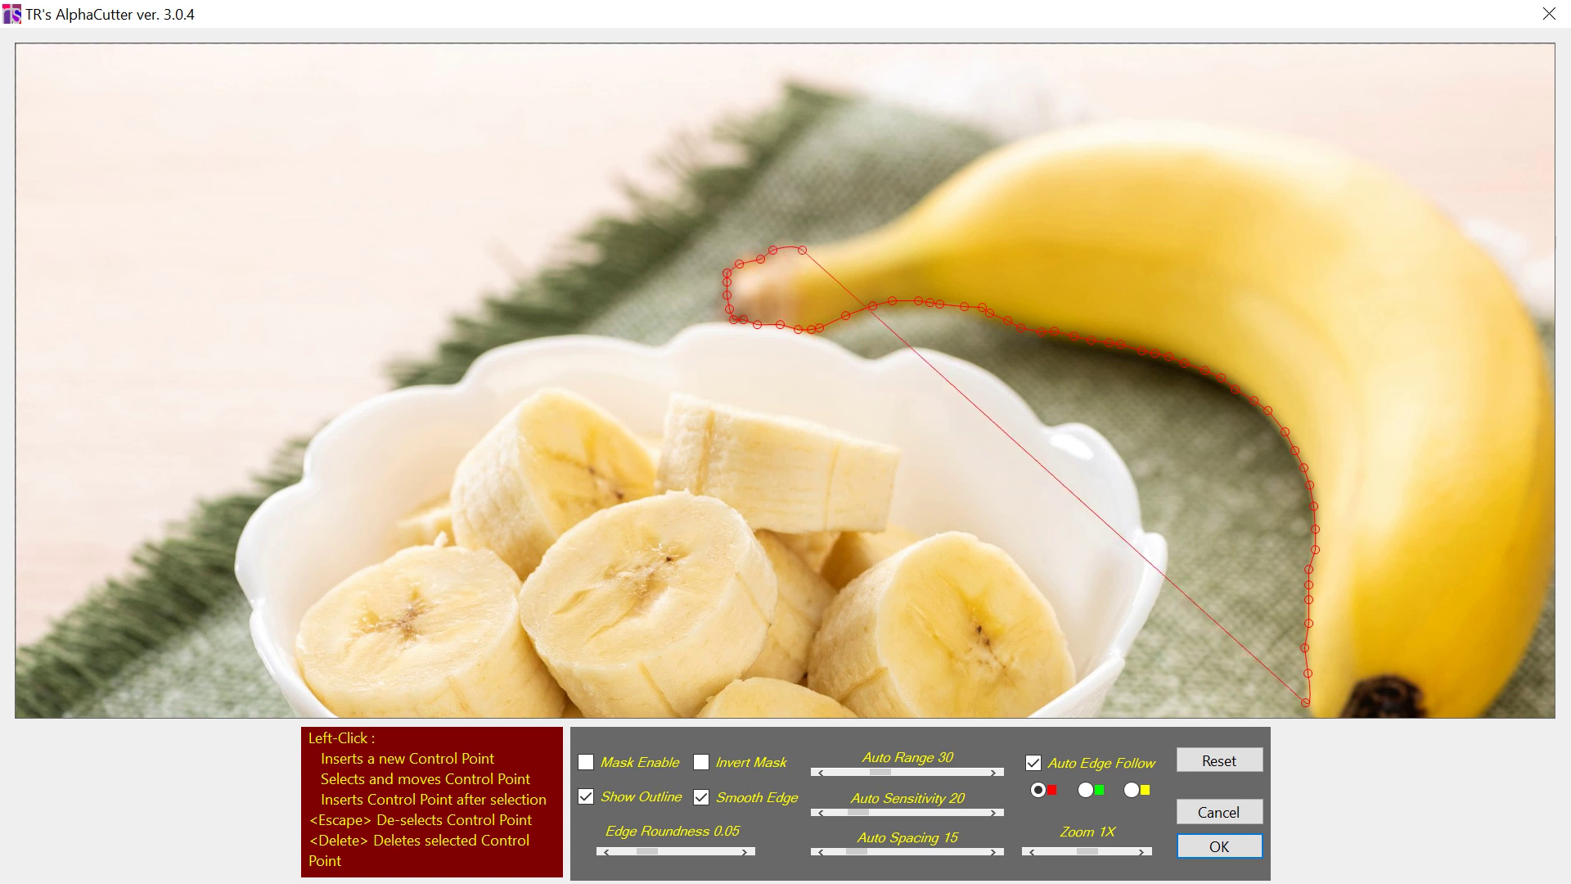
- Continue the control-point outline along the upper side of the banana's neck, from the stem up to where the body widens
left_click(825, 245)
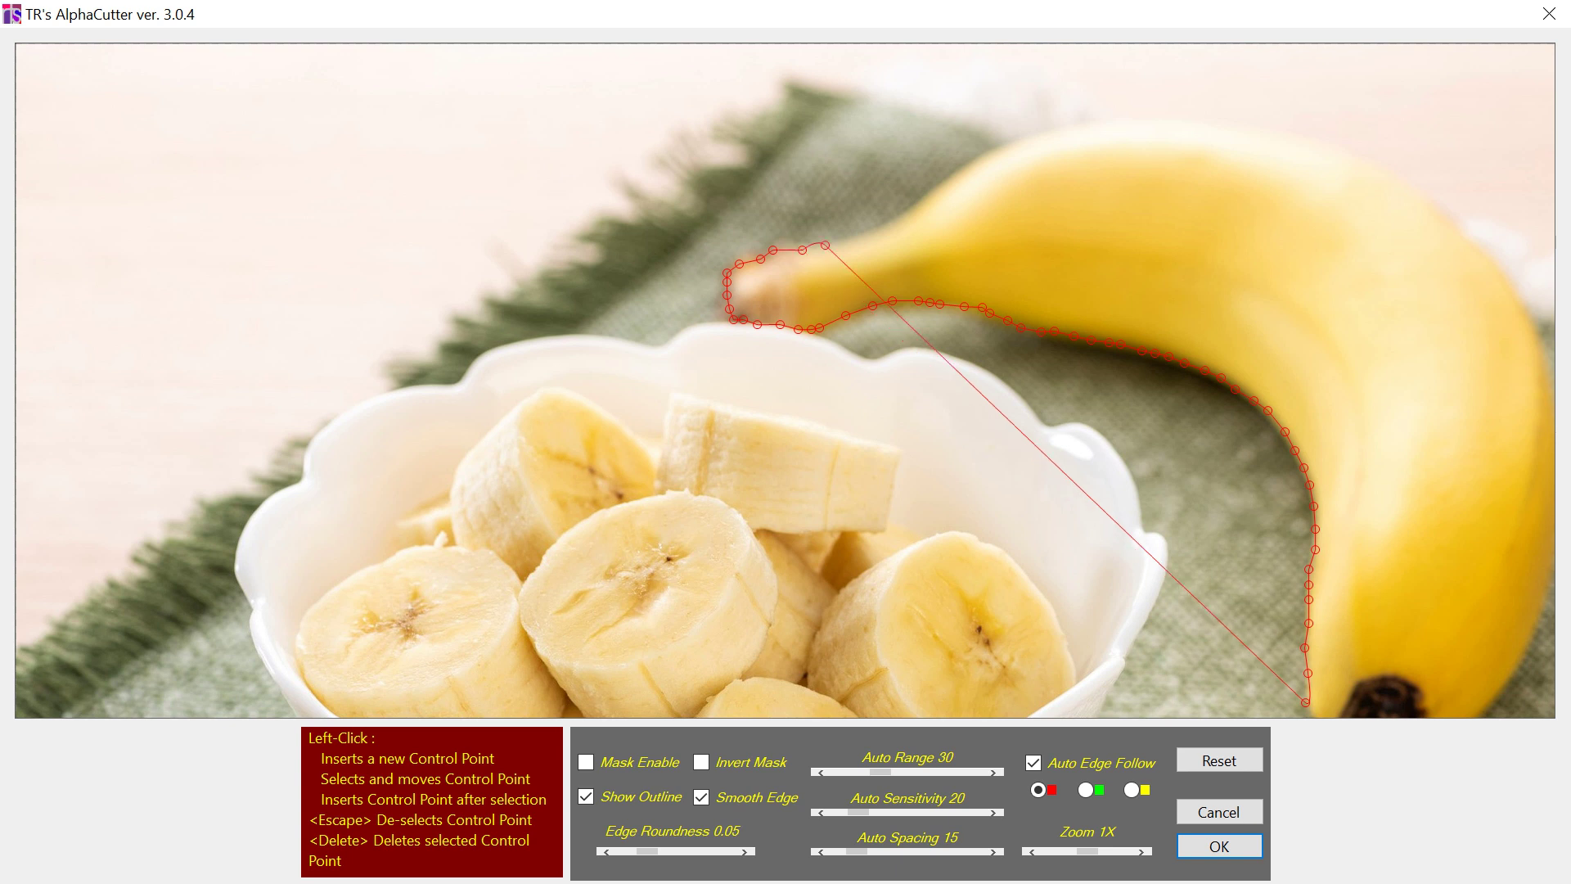
left_click(843, 239)
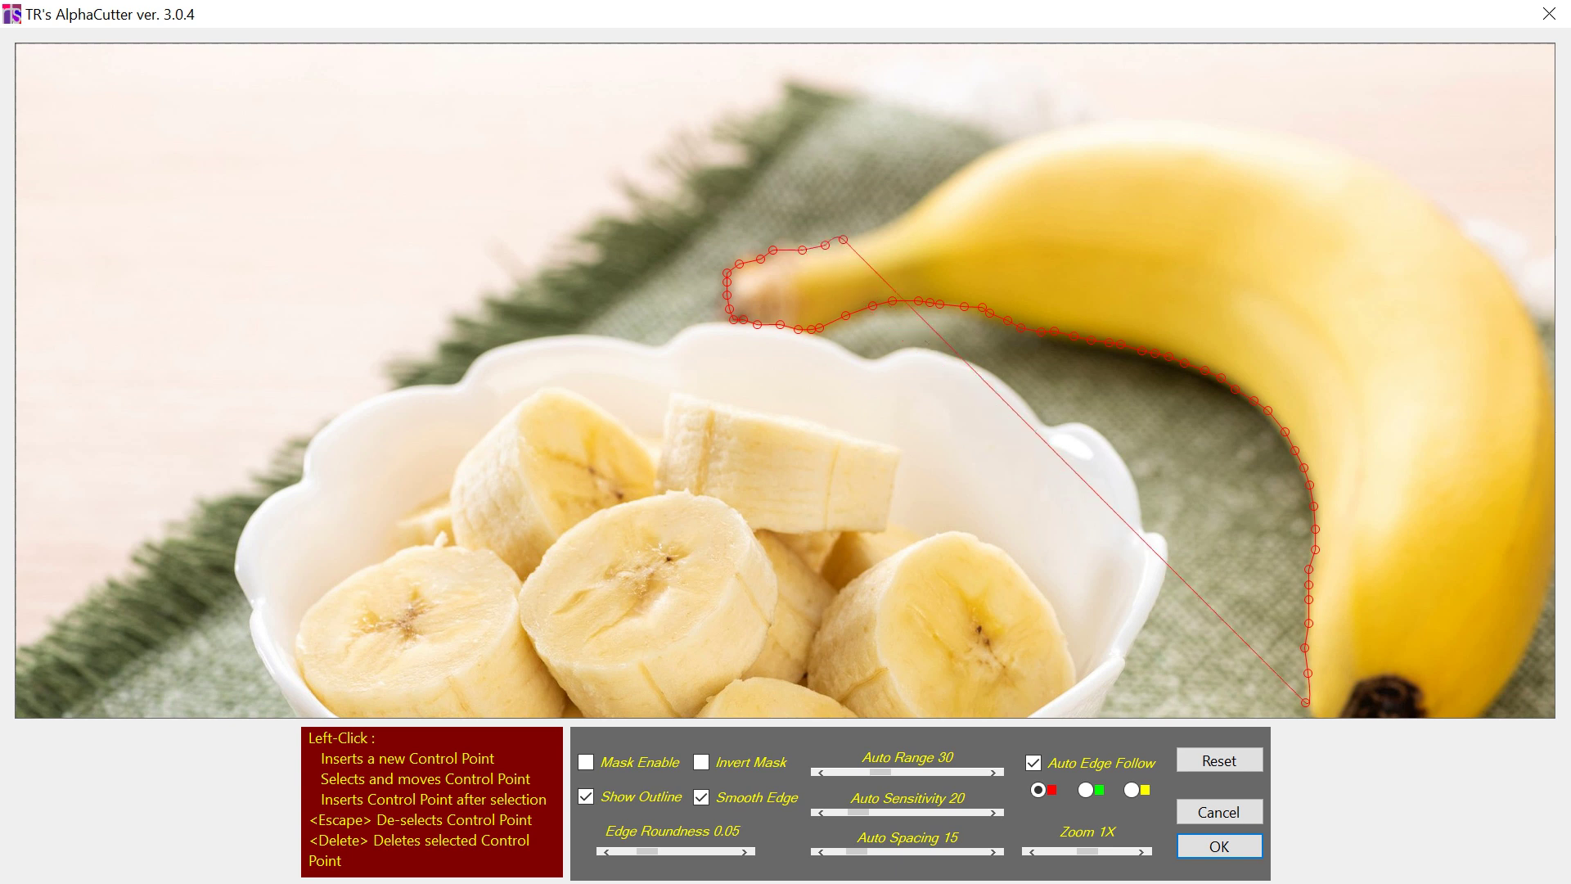
left_click(860, 230)
left_click(879, 222)
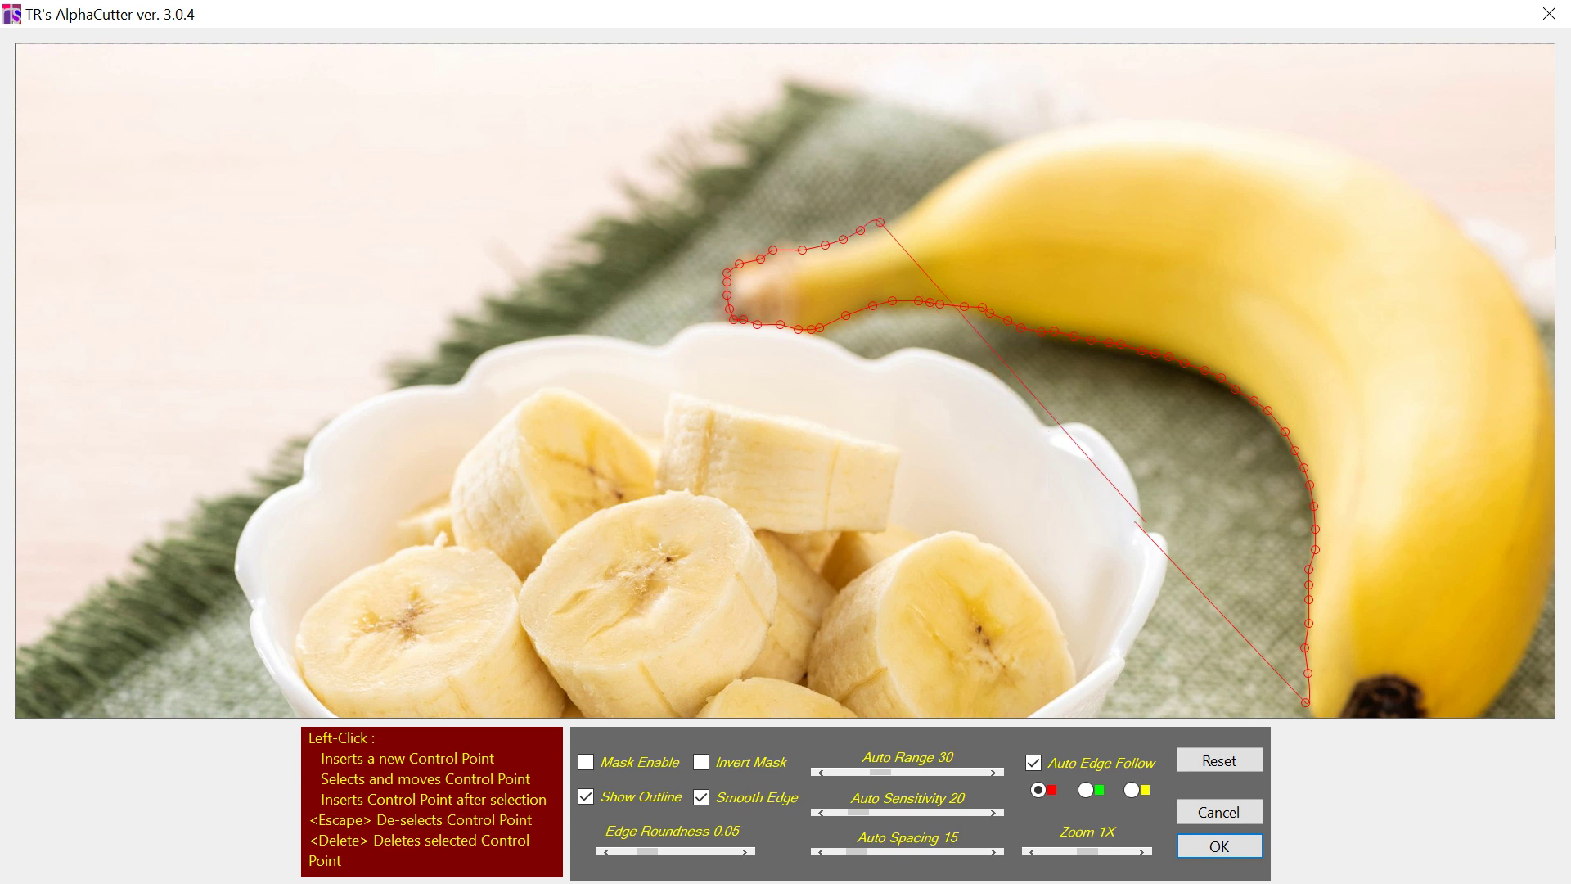
left_click(902, 212)
left_click(915, 201)
left_click(927, 193)
left_click(941, 183)
left_click(960, 168)
left_click(968, 161)
left_click(989, 151)
left_click(1015, 141)
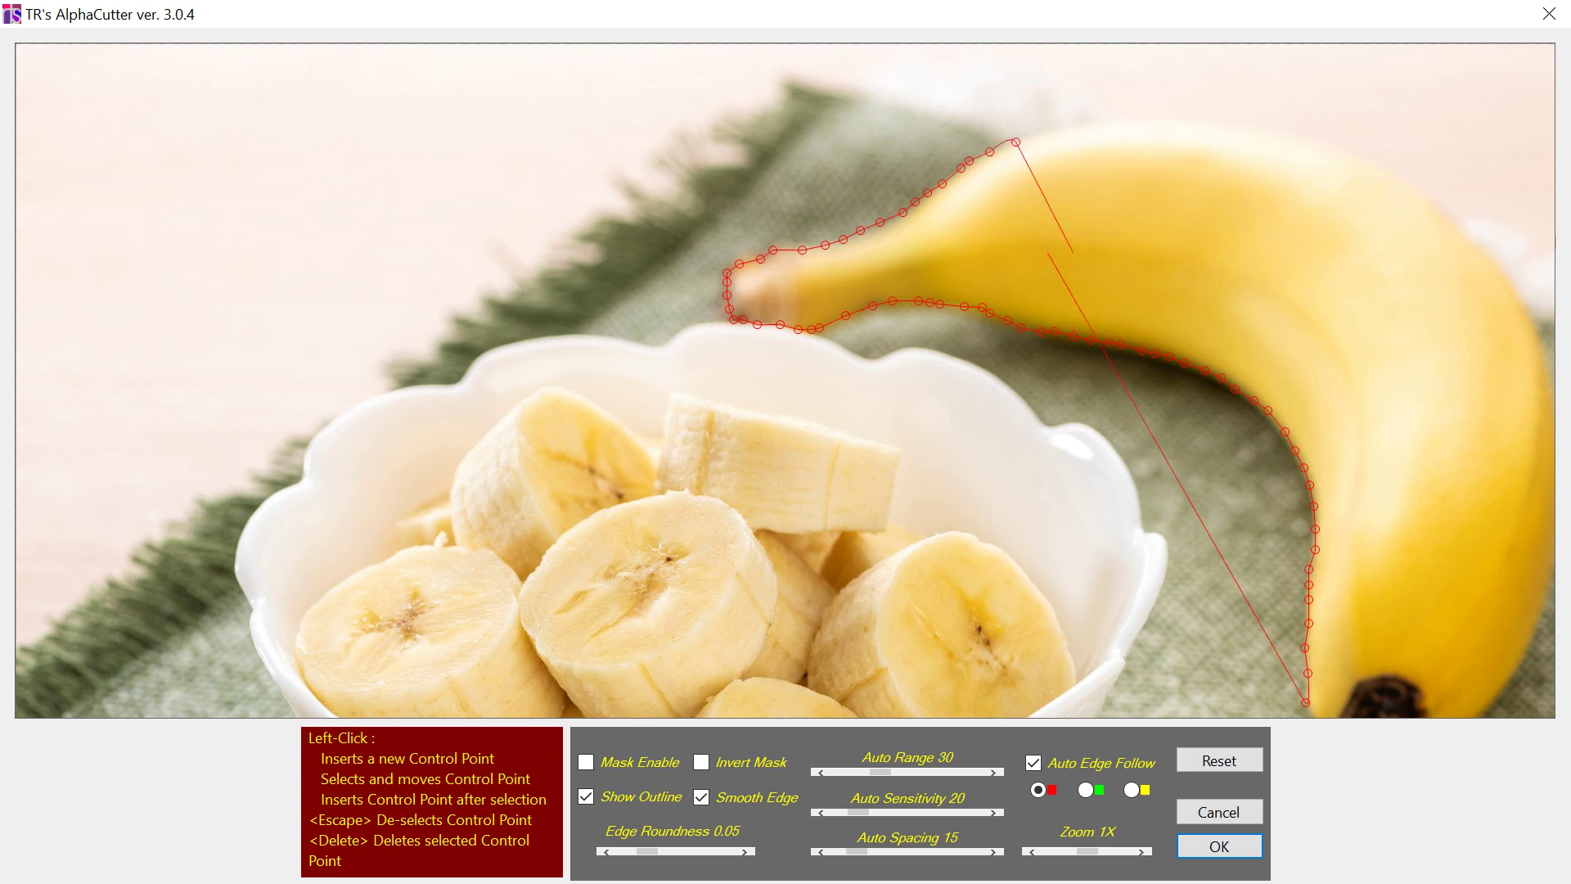
- Place closely spaced control points along the banana's top edge, from the shoulder above the neck to the start of the outer bend
left_click(1030, 137)
left_click(1053, 132)
left_click(1072, 130)
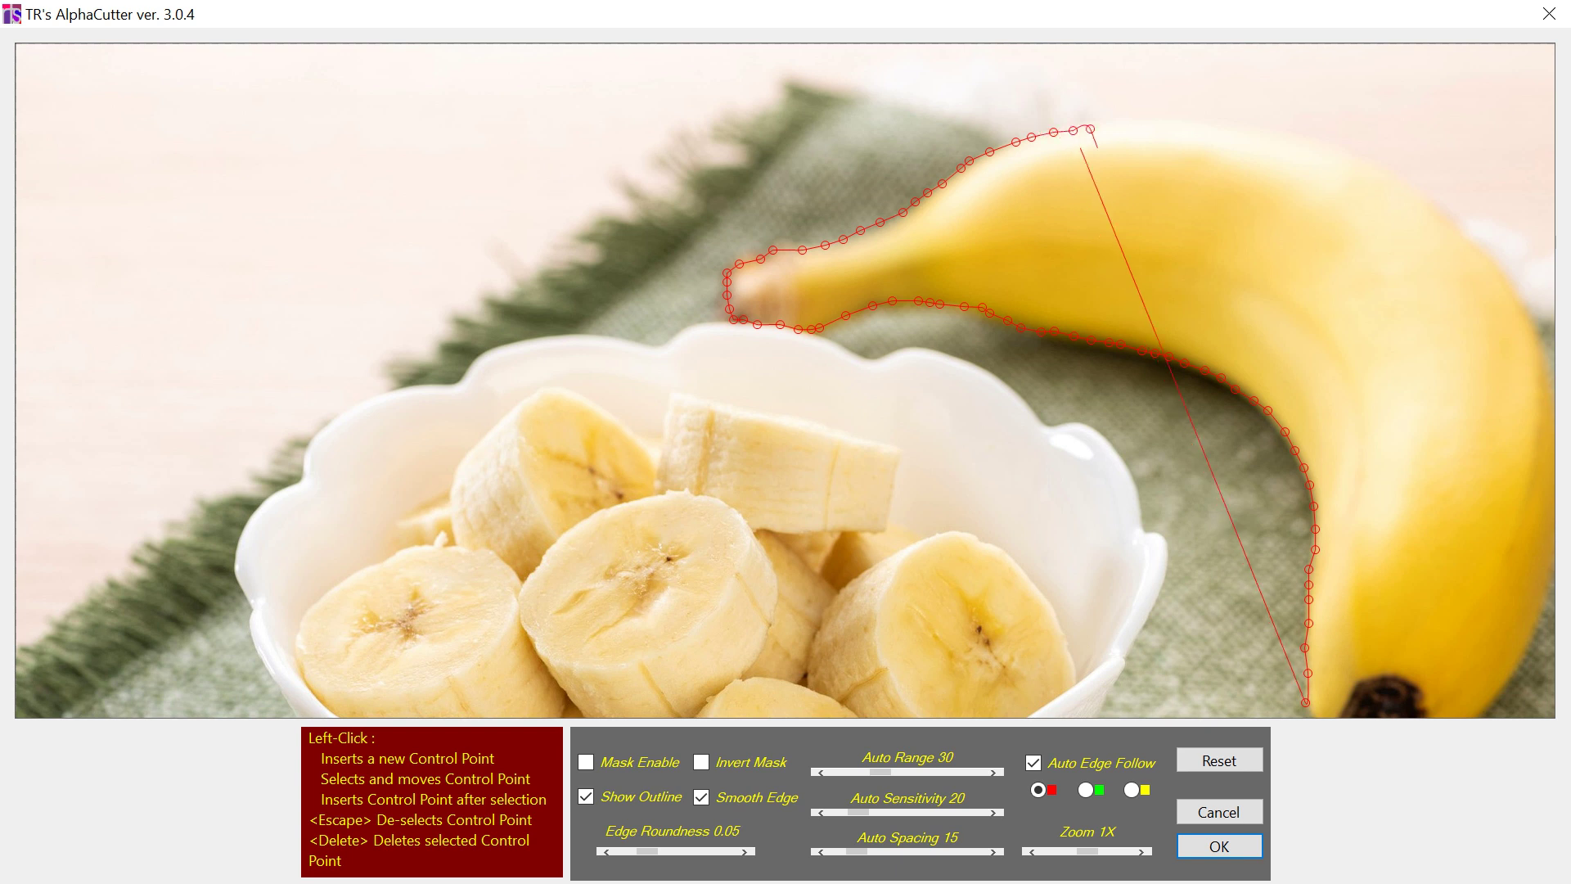
left_click(1089, 128)
left_click(1103, 129)
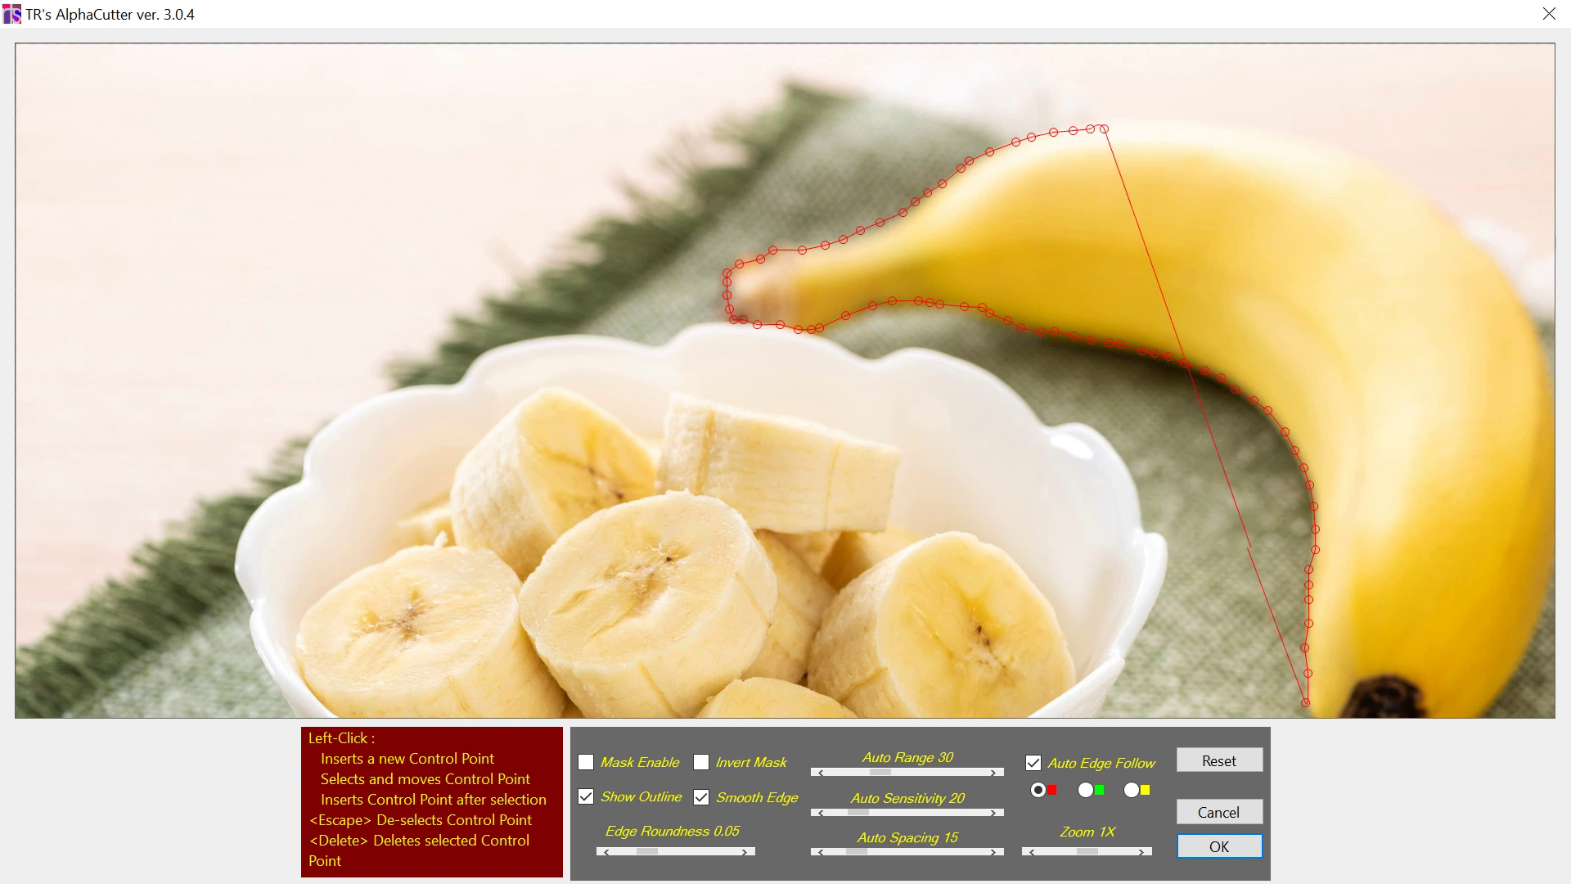
left_click(1118, 126)
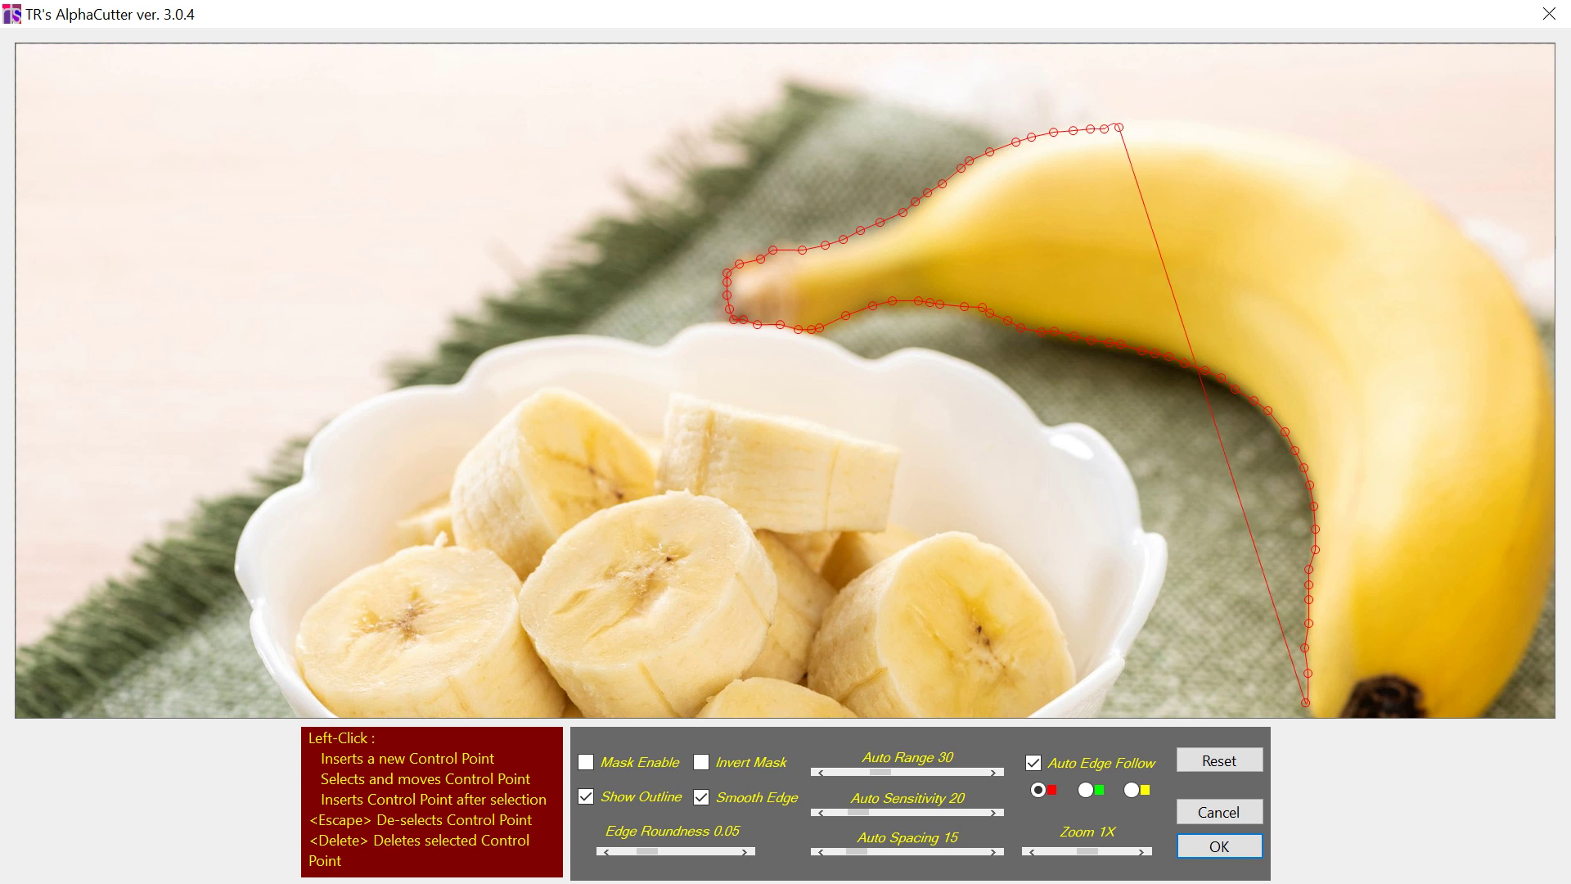
left_click(1136, 127)
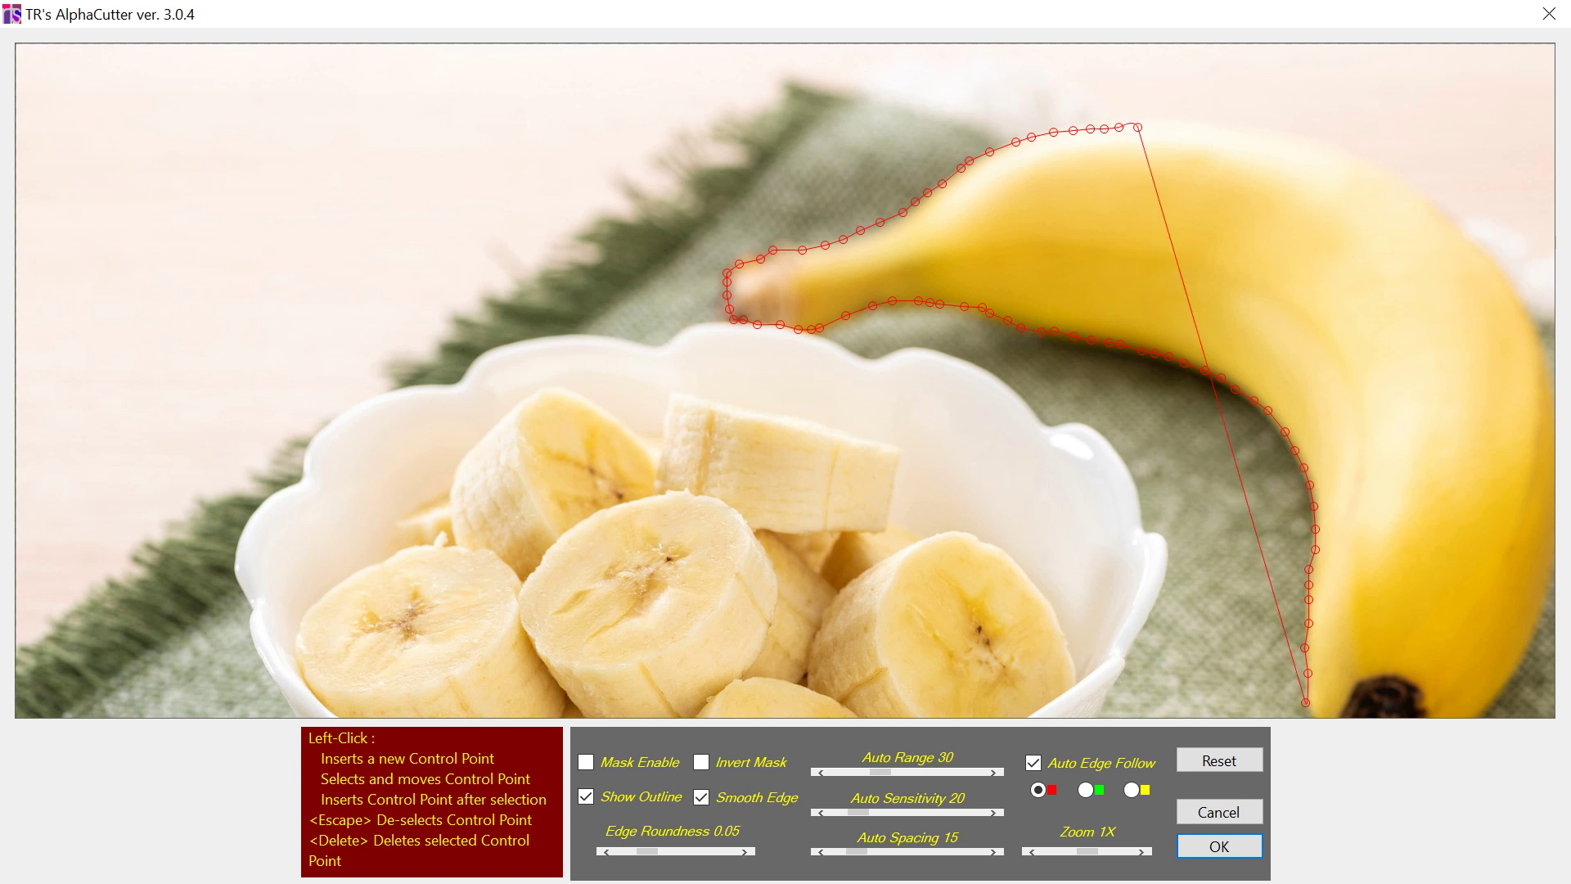
left_click(1155, 127)
left_click(1182, 125)
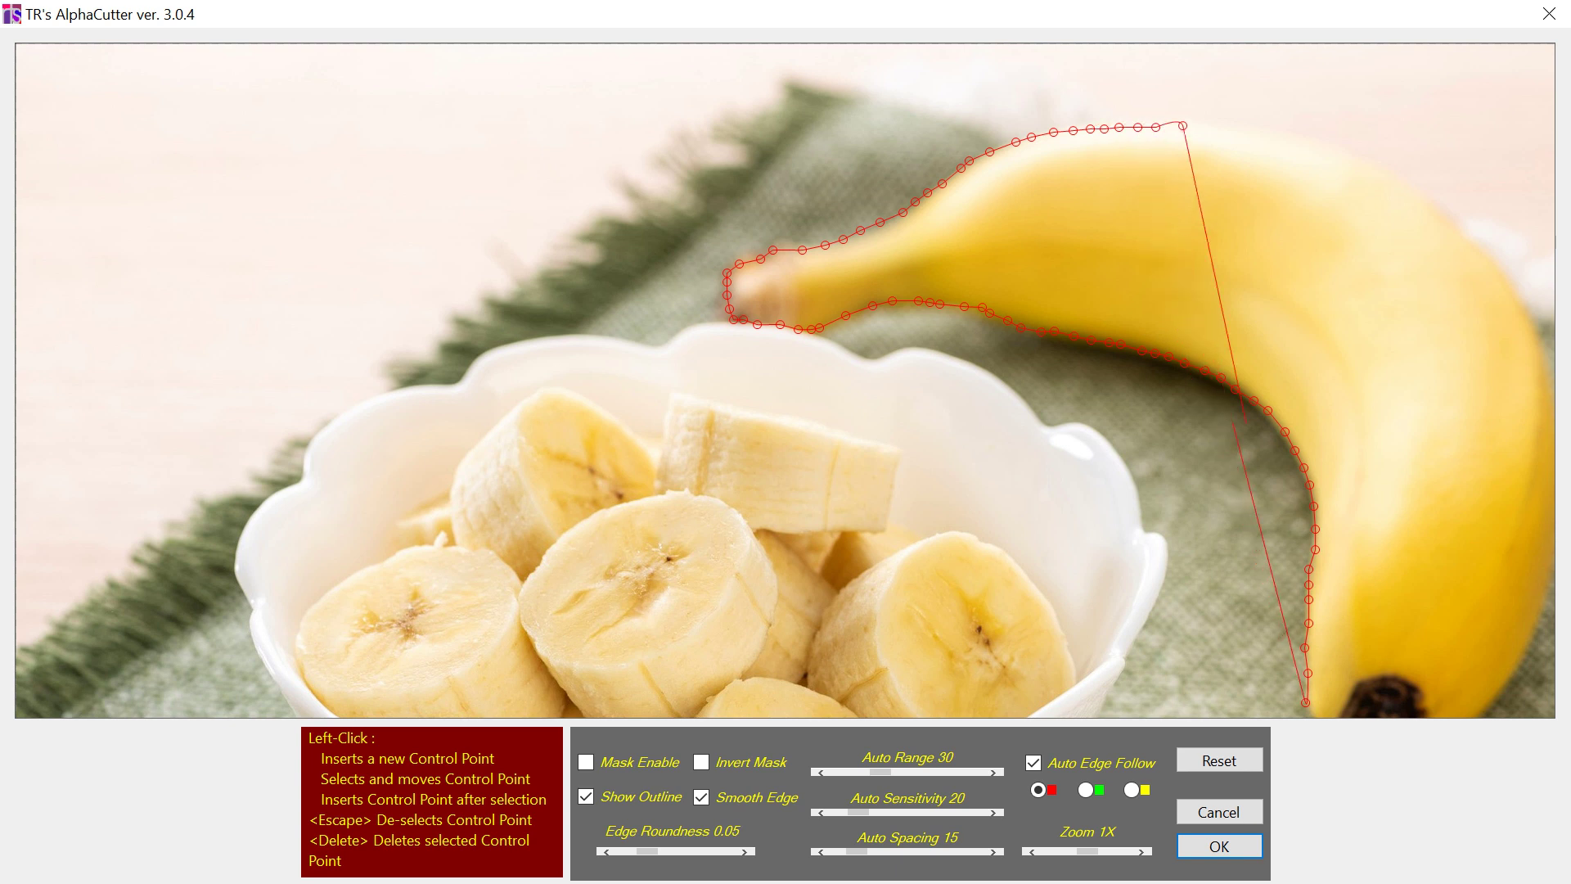
left_click(1192, 125)
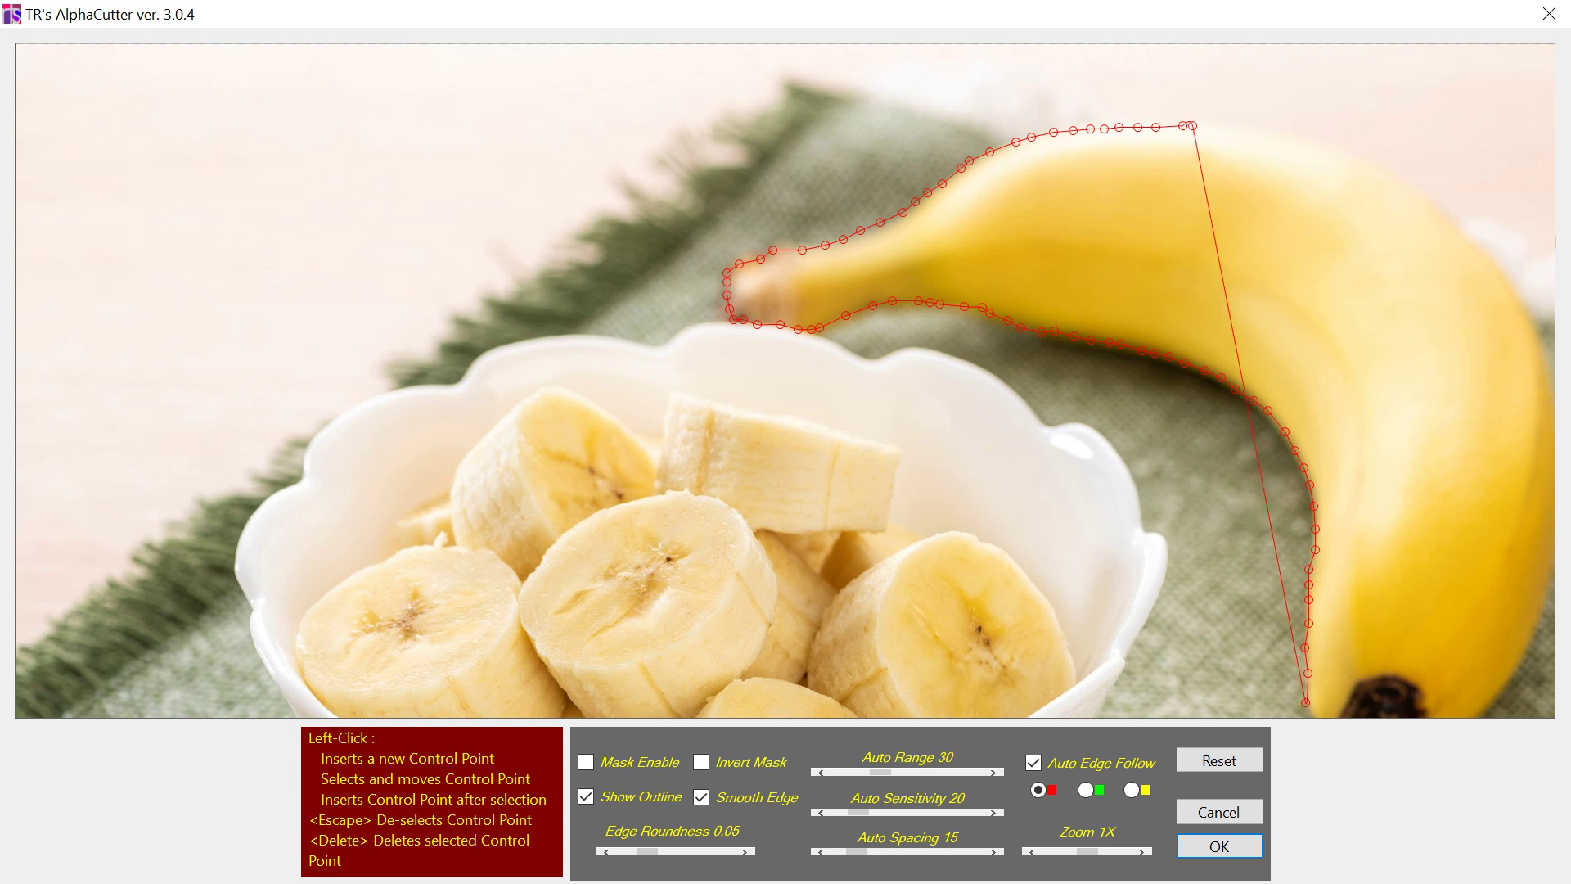
left_click(1211, 125)
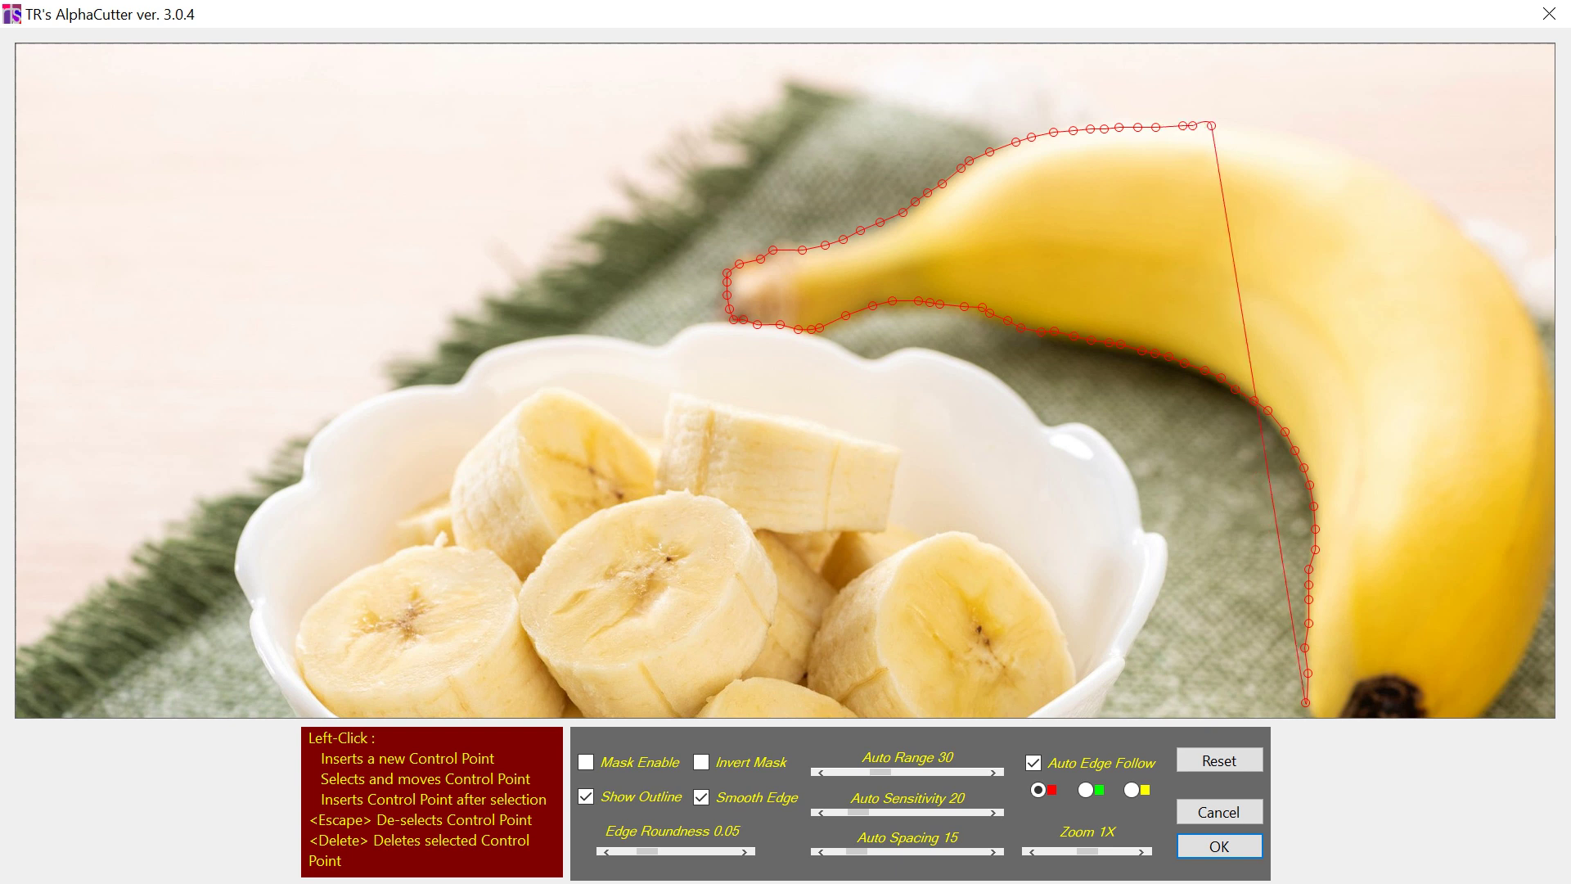
left_click(1226, 125)
left_click(1243, 125)
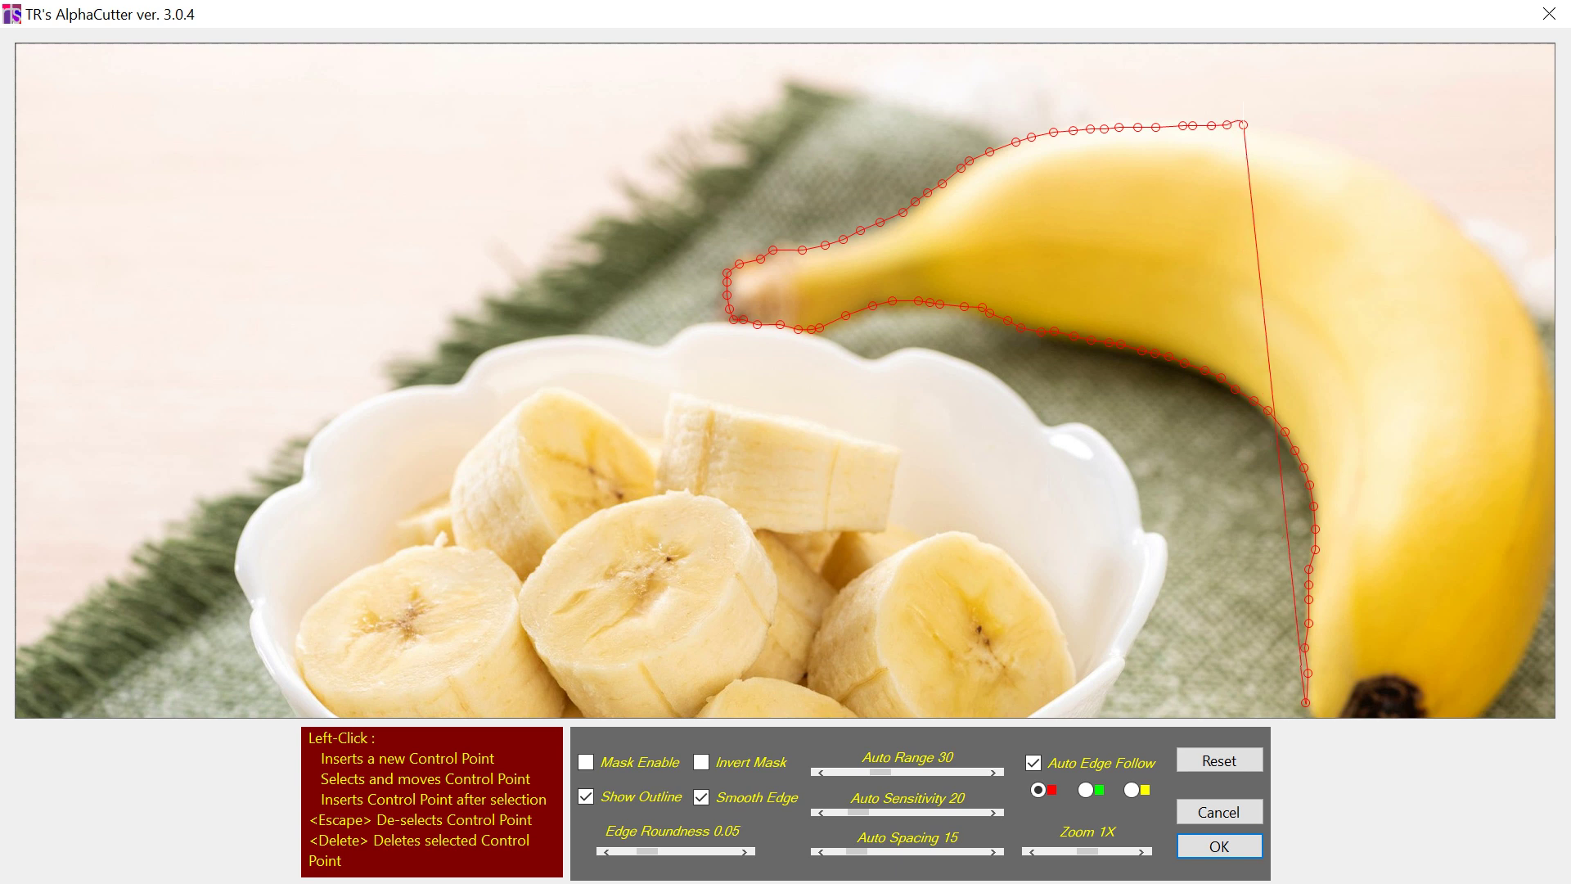
left_click(1258, 124)
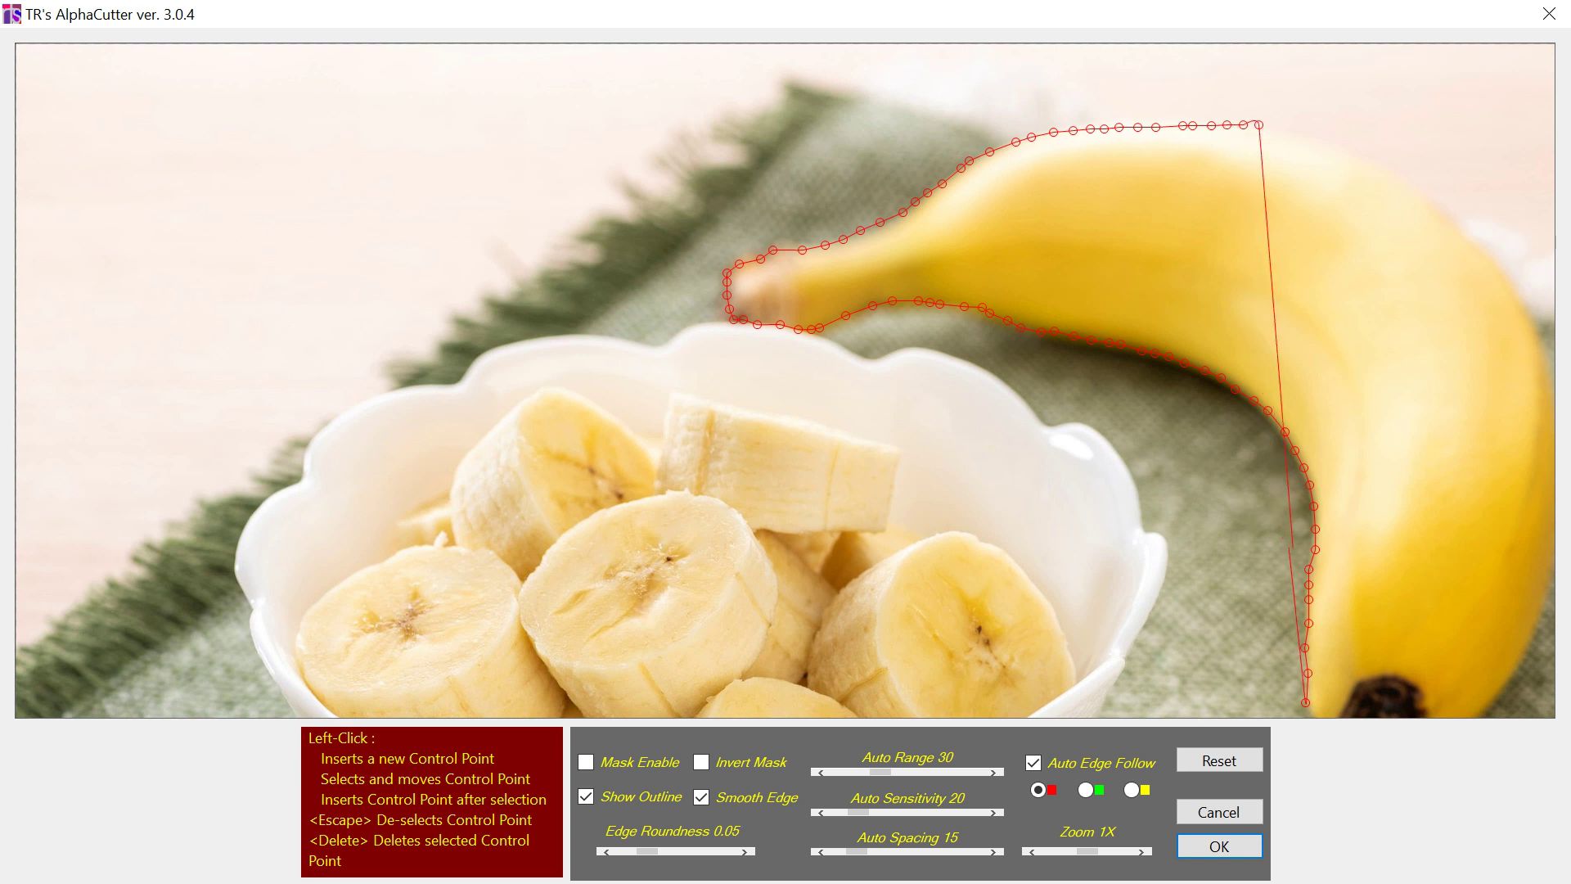
left_click(1281, 126)
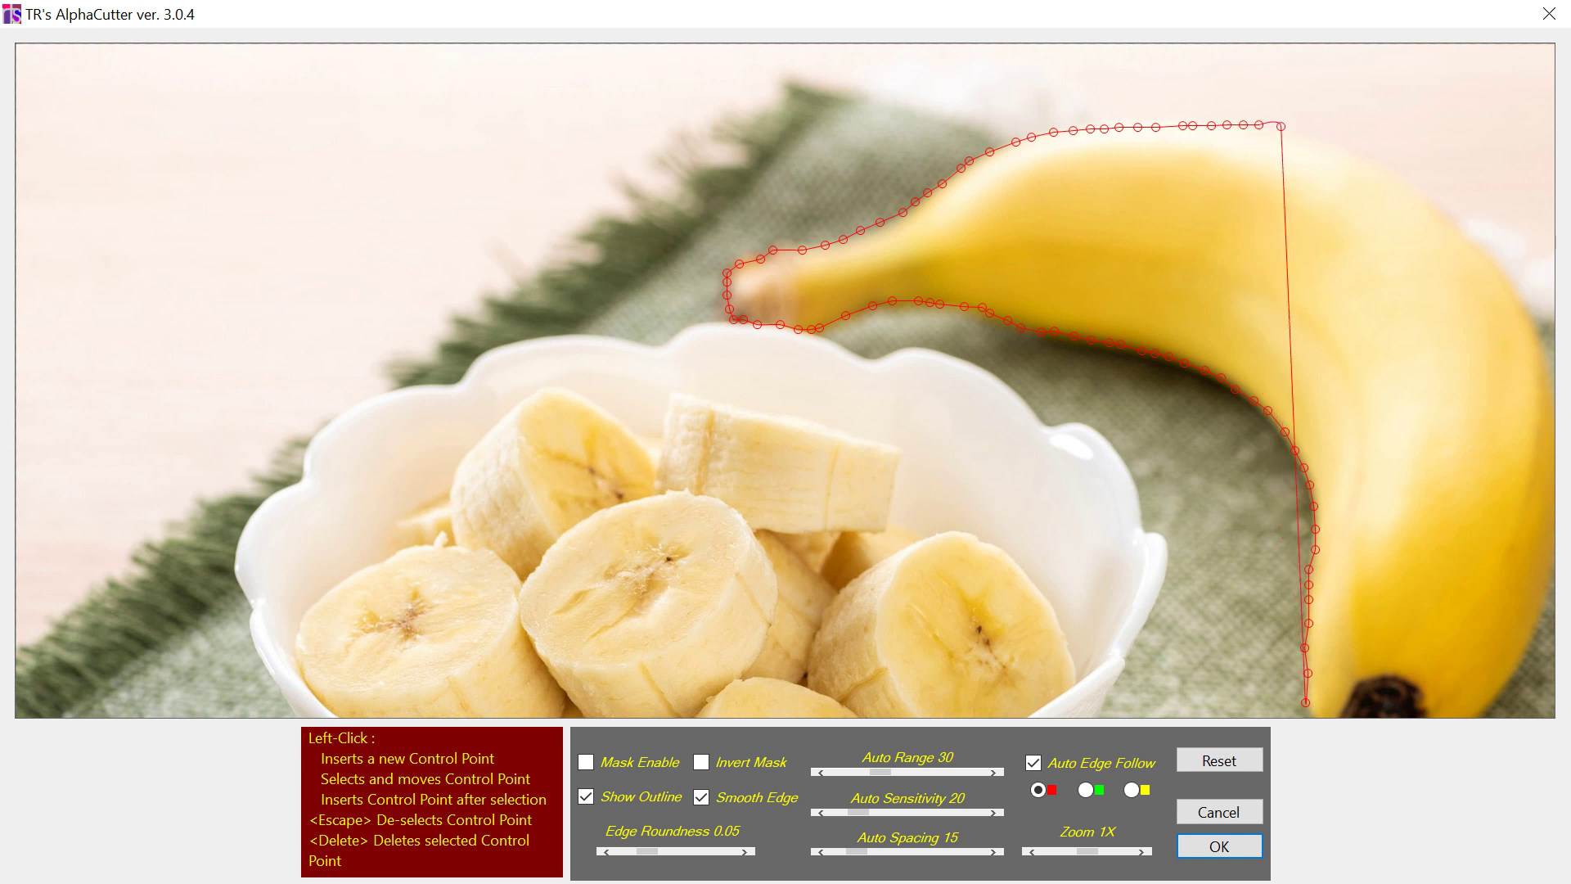
left_click(1296, 128)
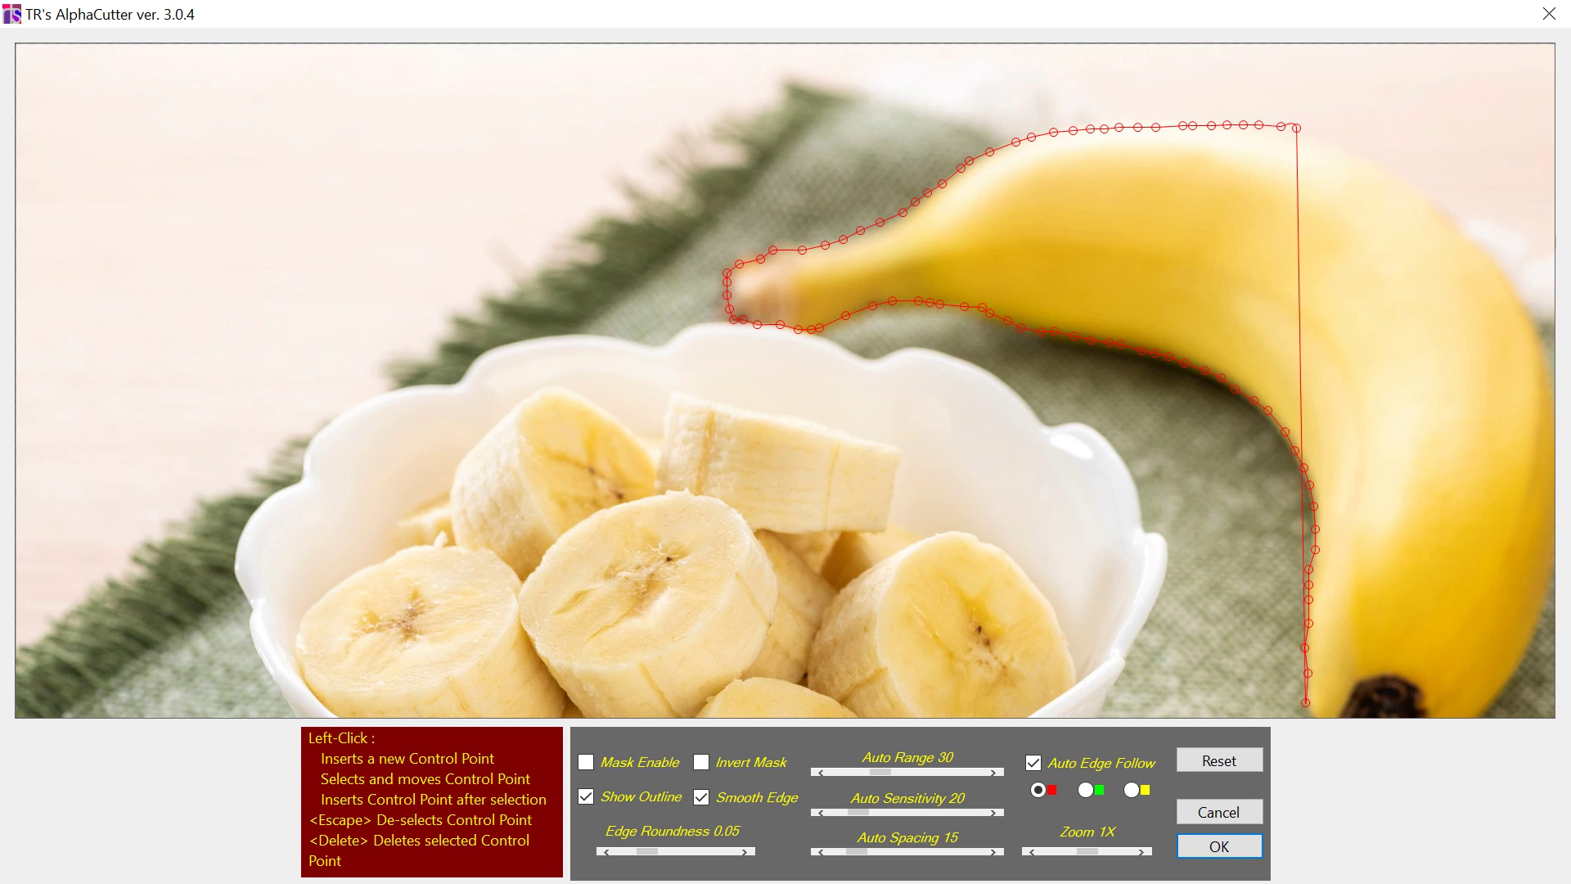
left_click(1313, 130)
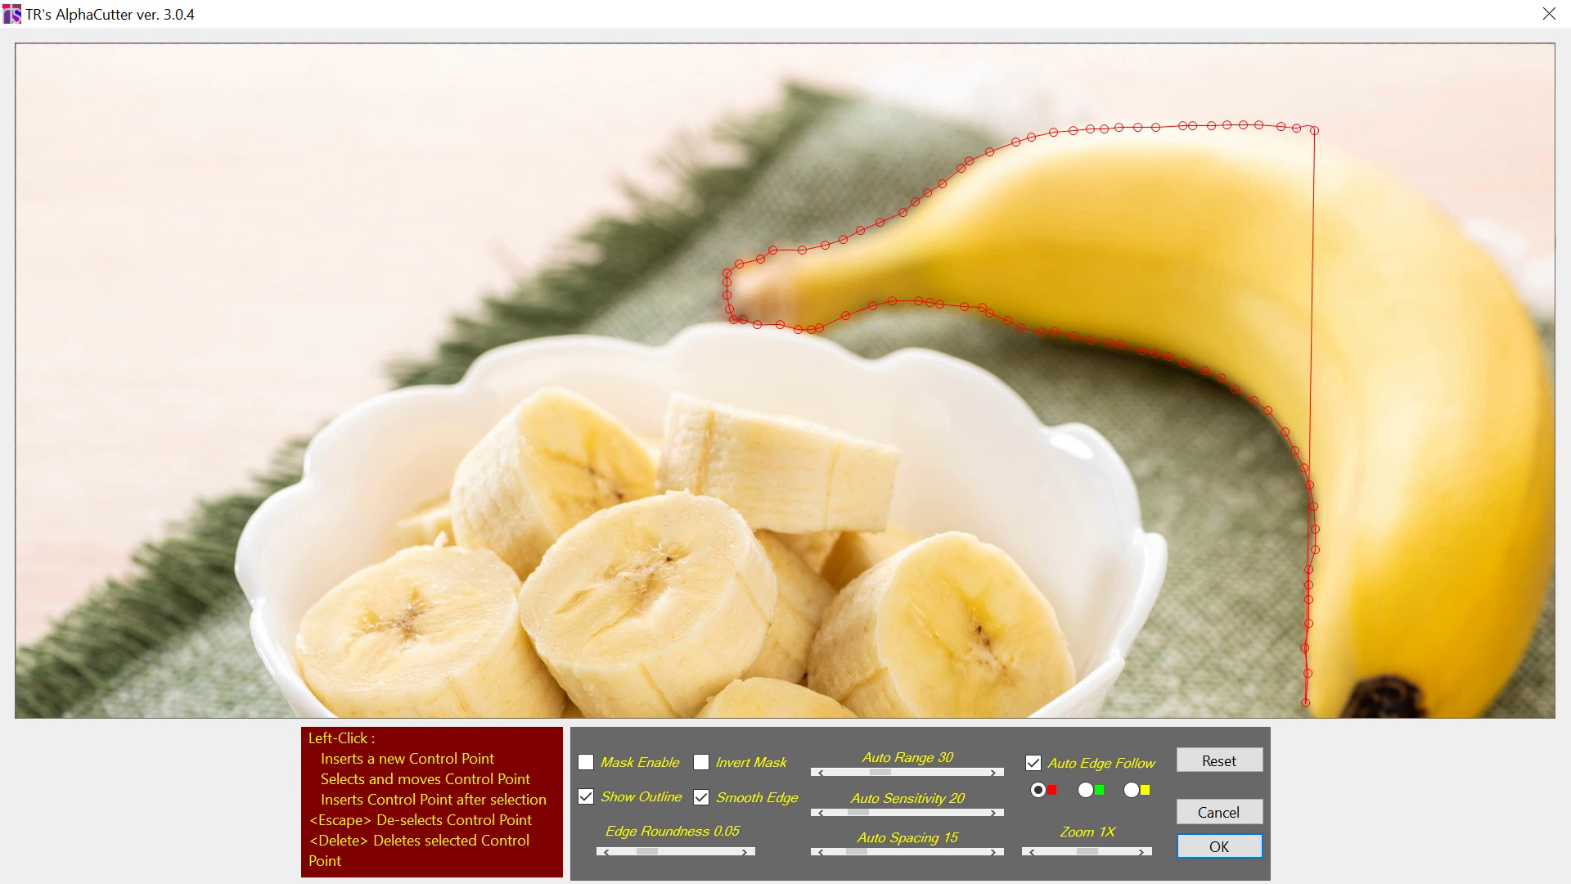
- Outline the banana's outer bend with control points, following the curve down to where it nears the image's right border
left_click(1338, 140)
left_click(1351, 145)
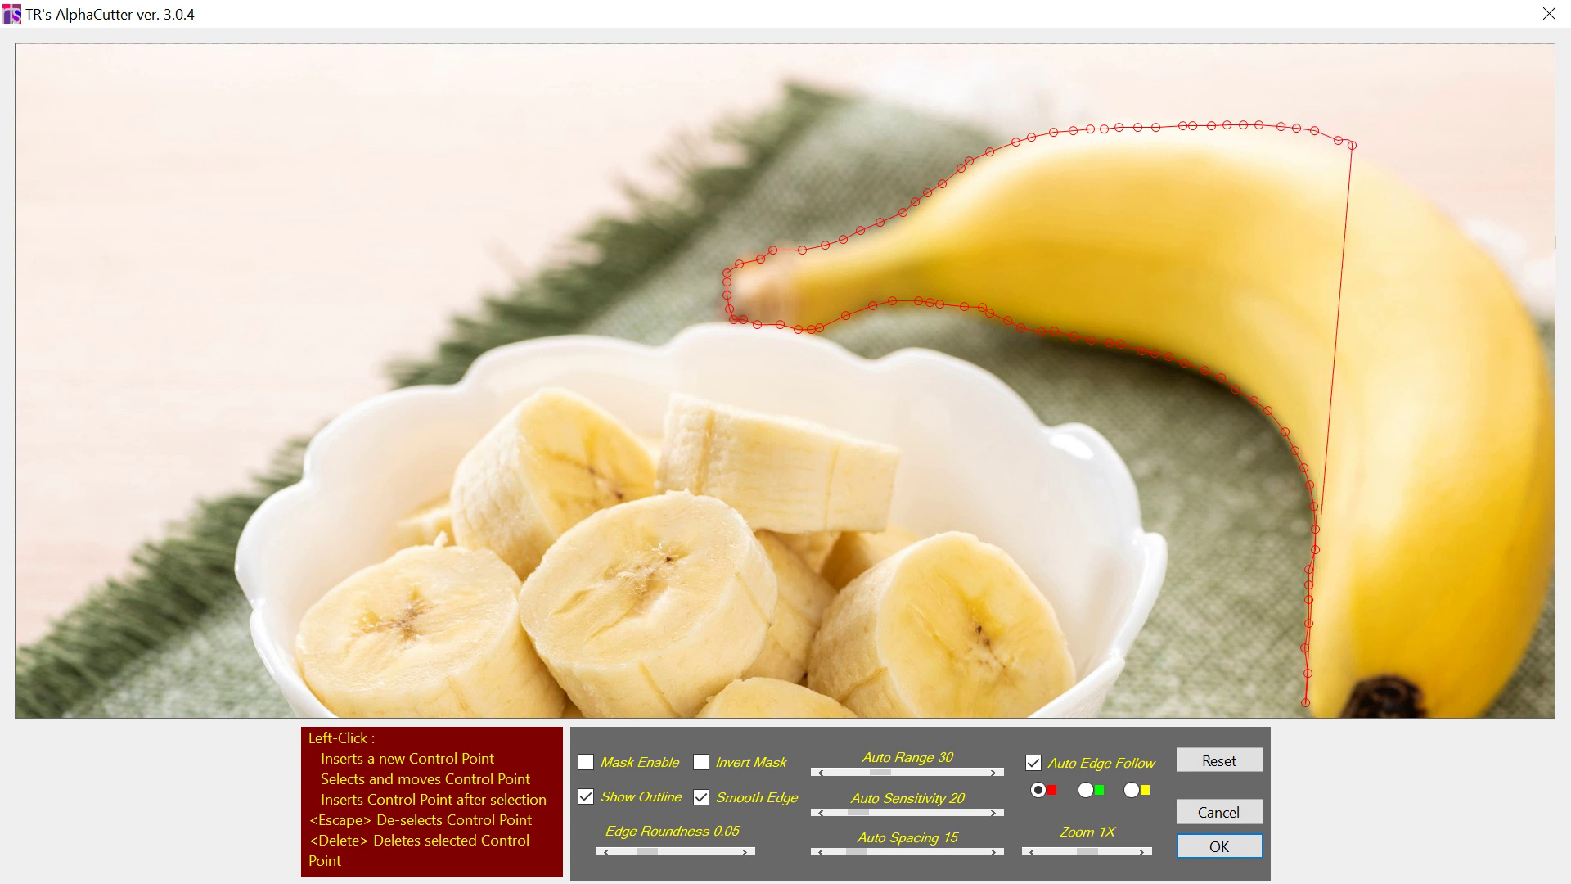
left_click(1370, 152)
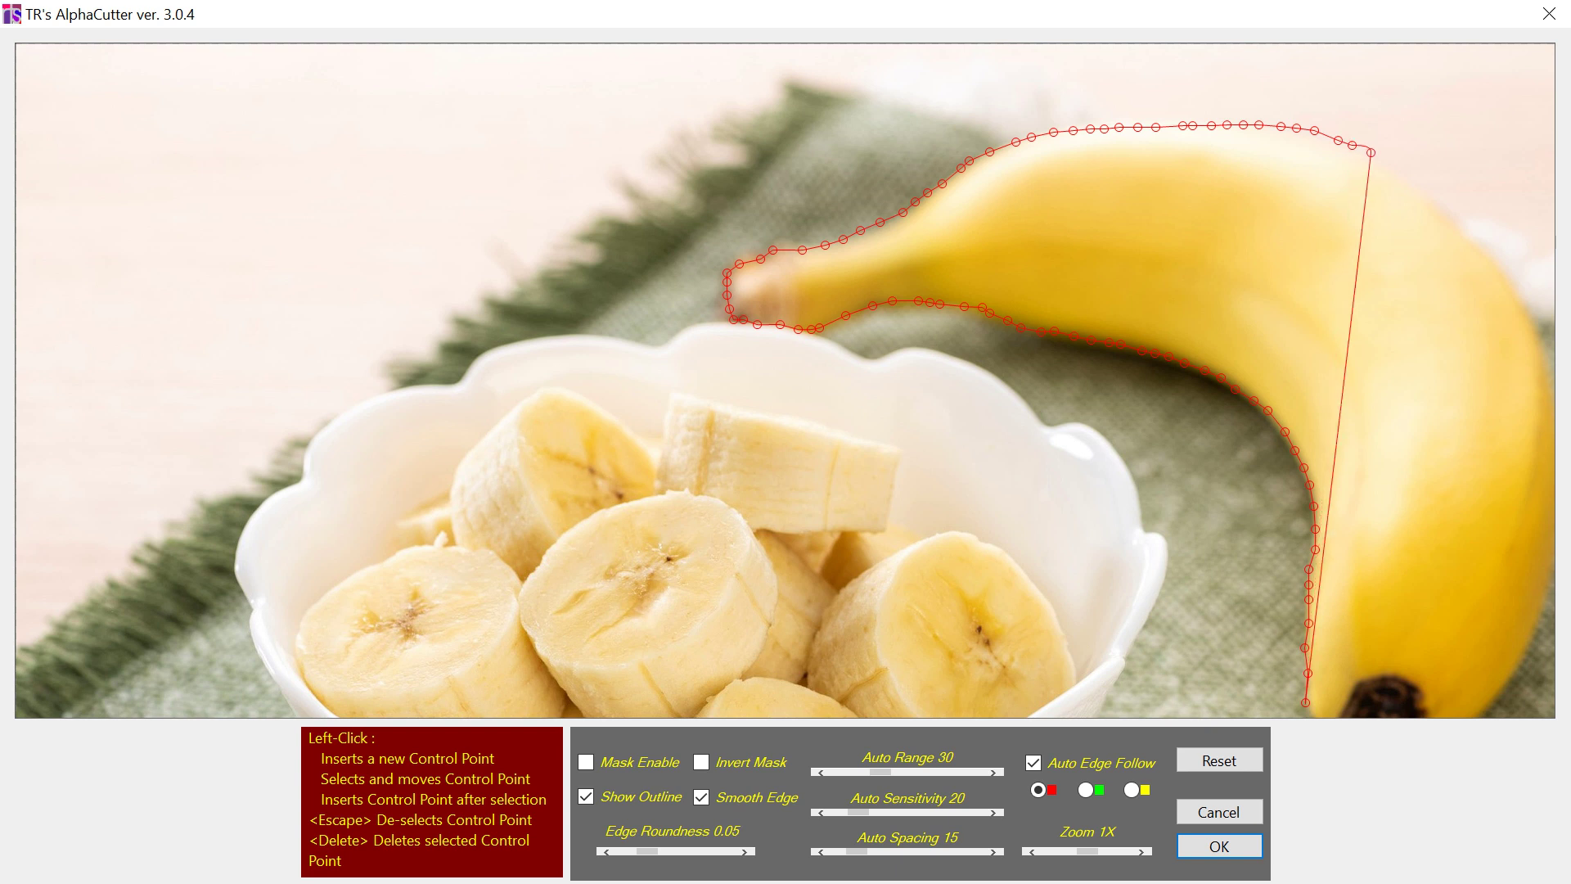
left_click(1393, 167)
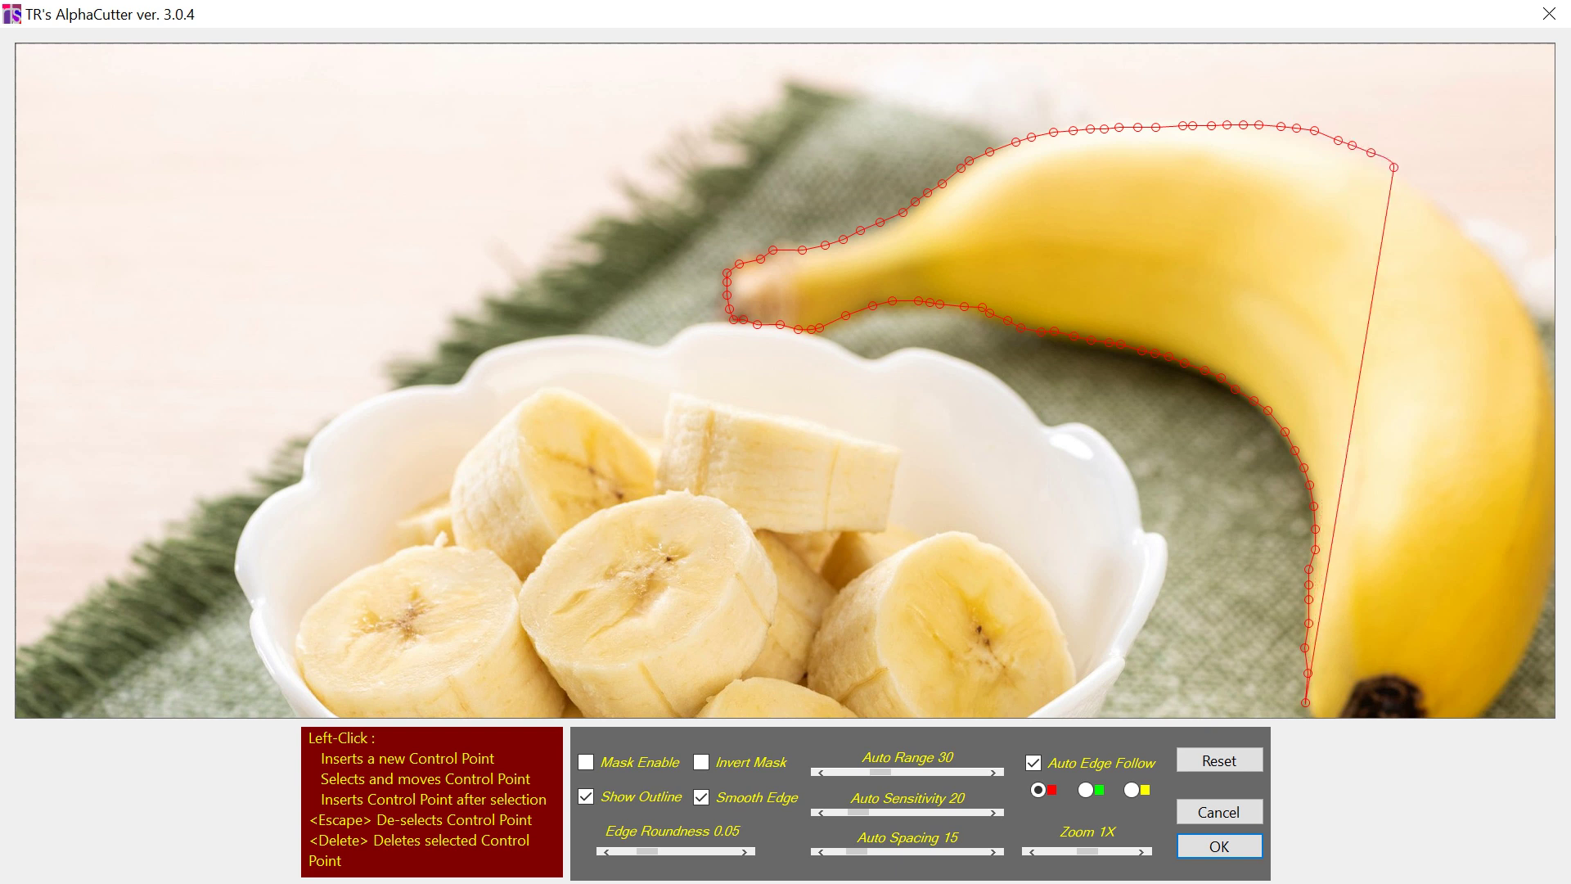
left_click(1405, 175)
left_click(1417, 182)
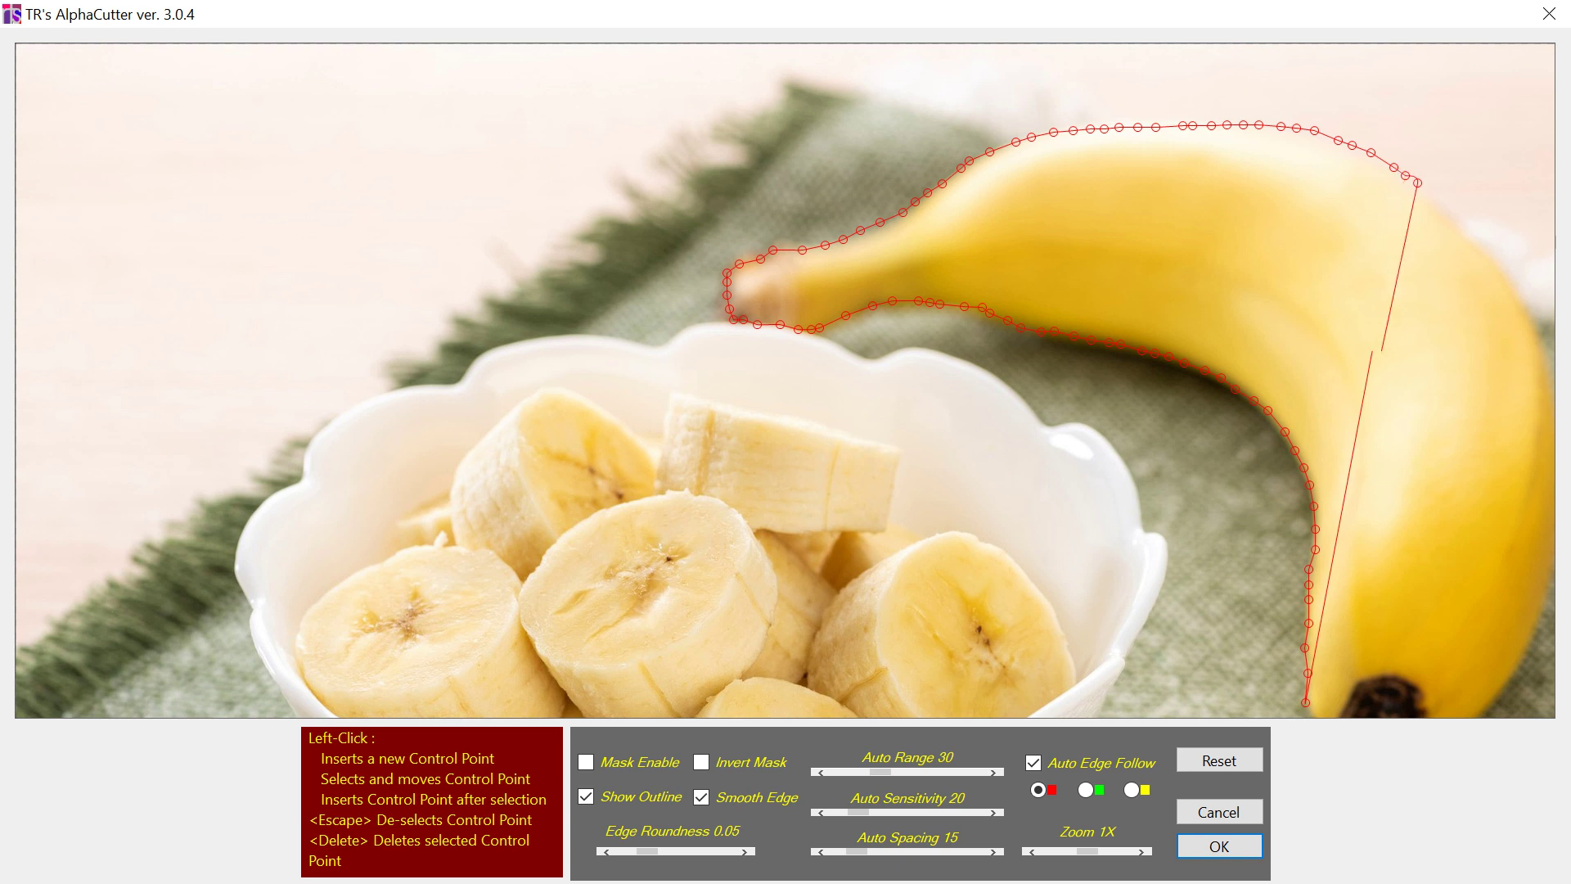
left_click(1425, 194)
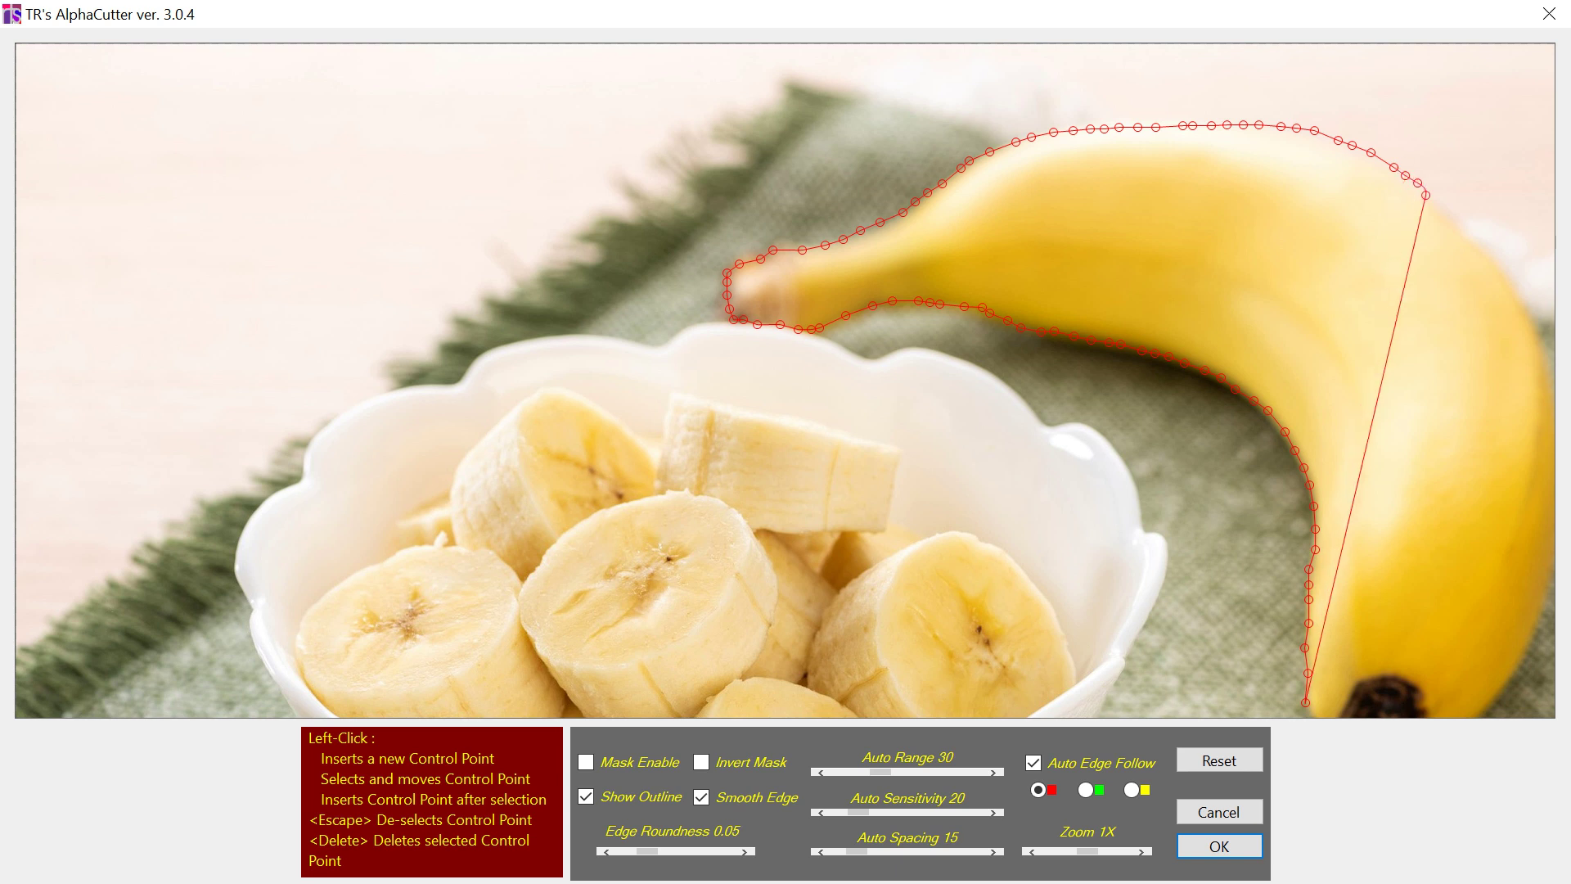
left_click(1437, 207)
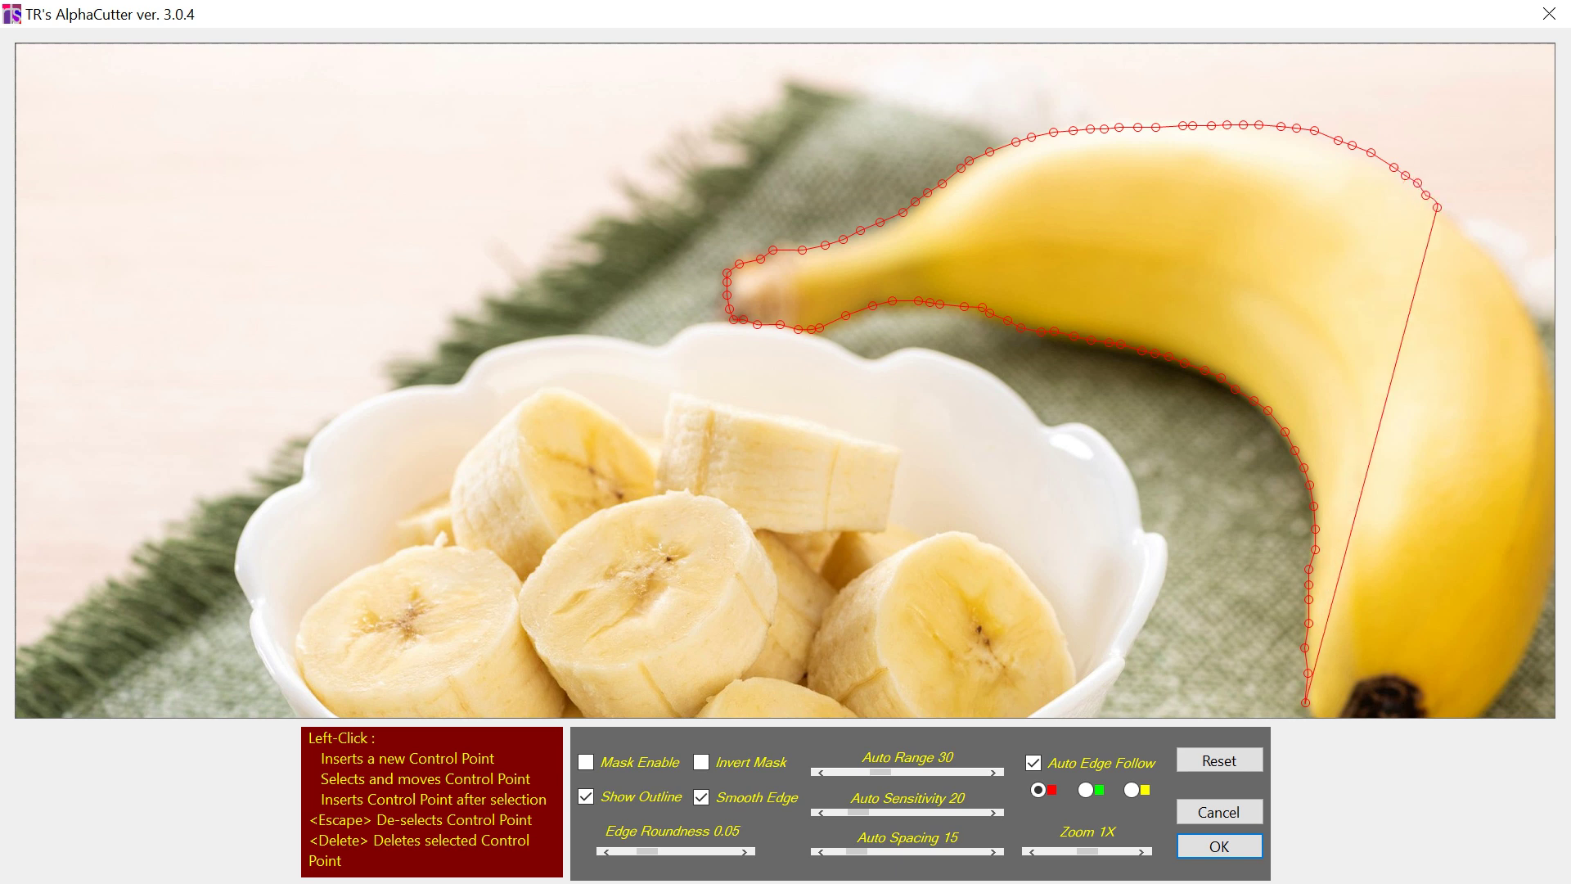
left_click(1457, 223)
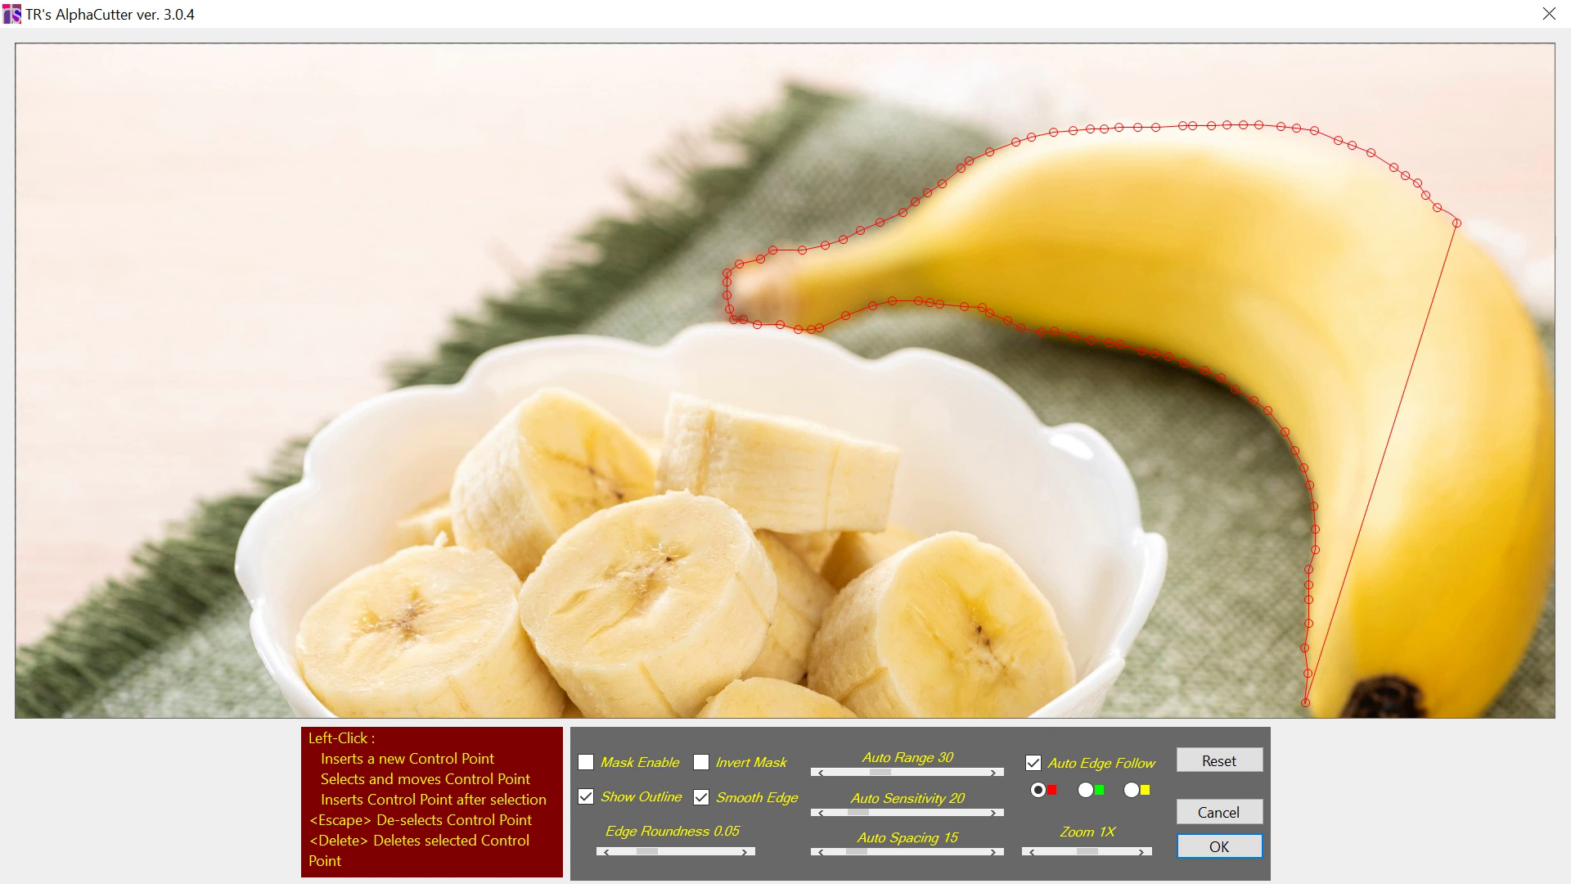
left_click(1470, 238)
left_click(1487, 256)
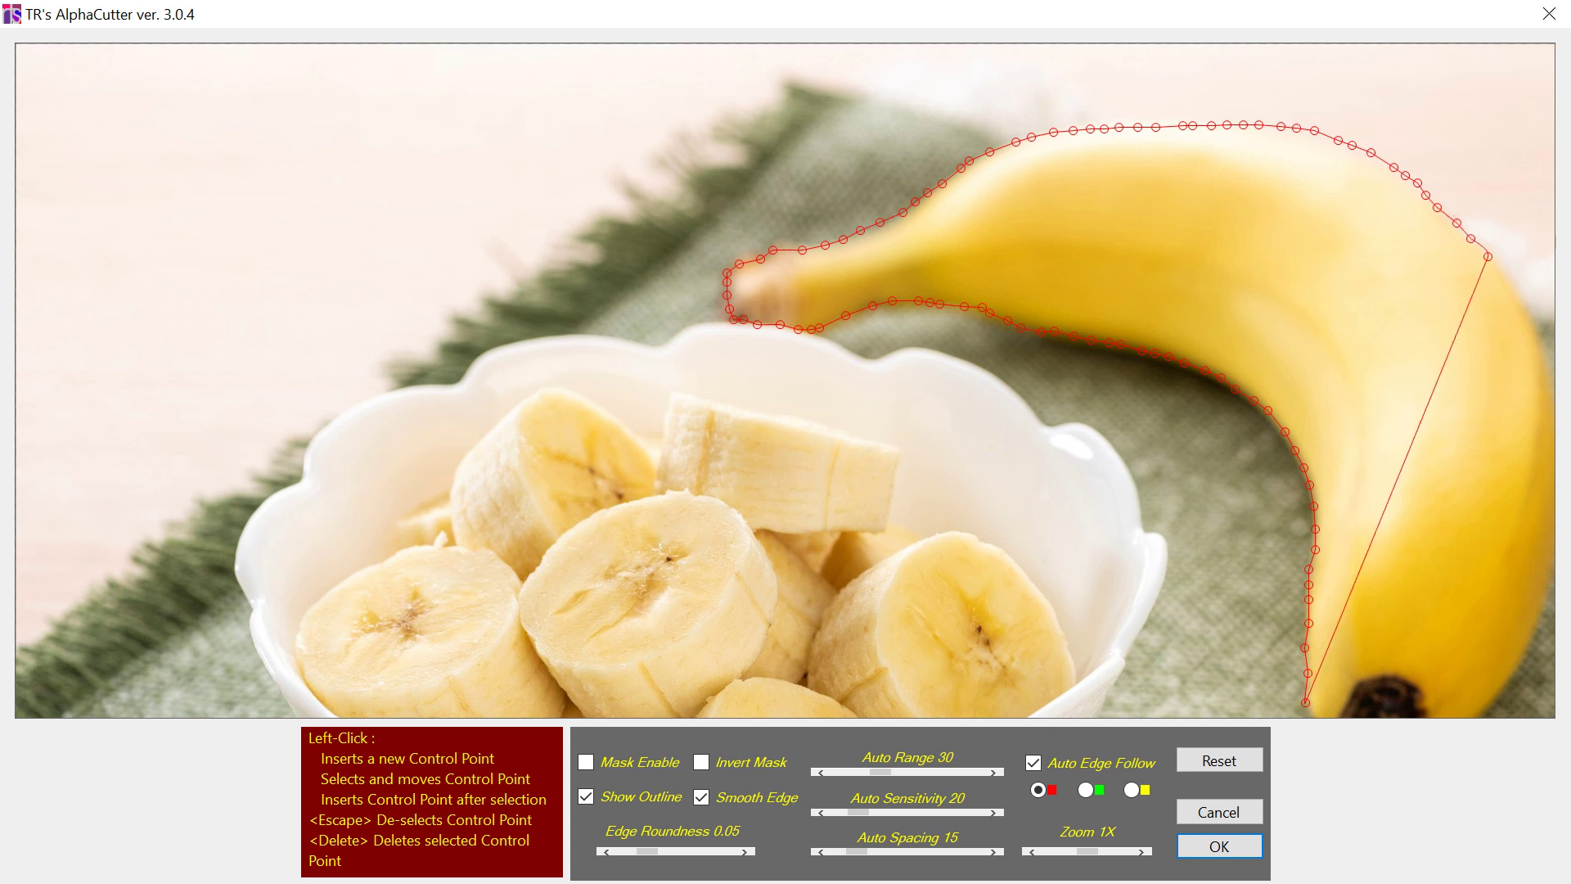
left_click(1500, 271)
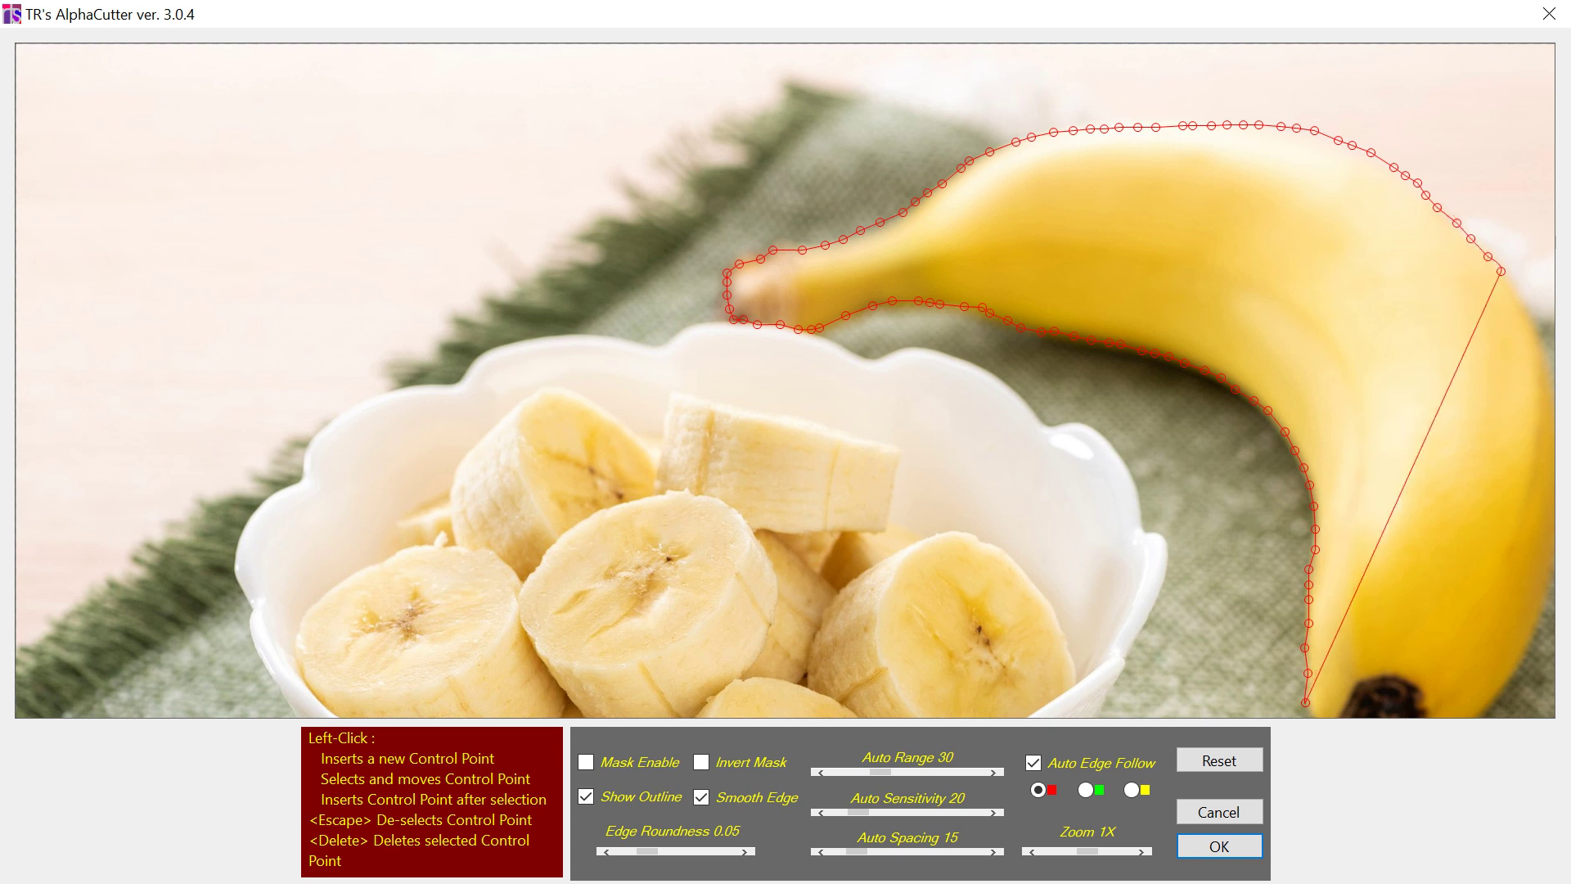
left_click(1509, 283)
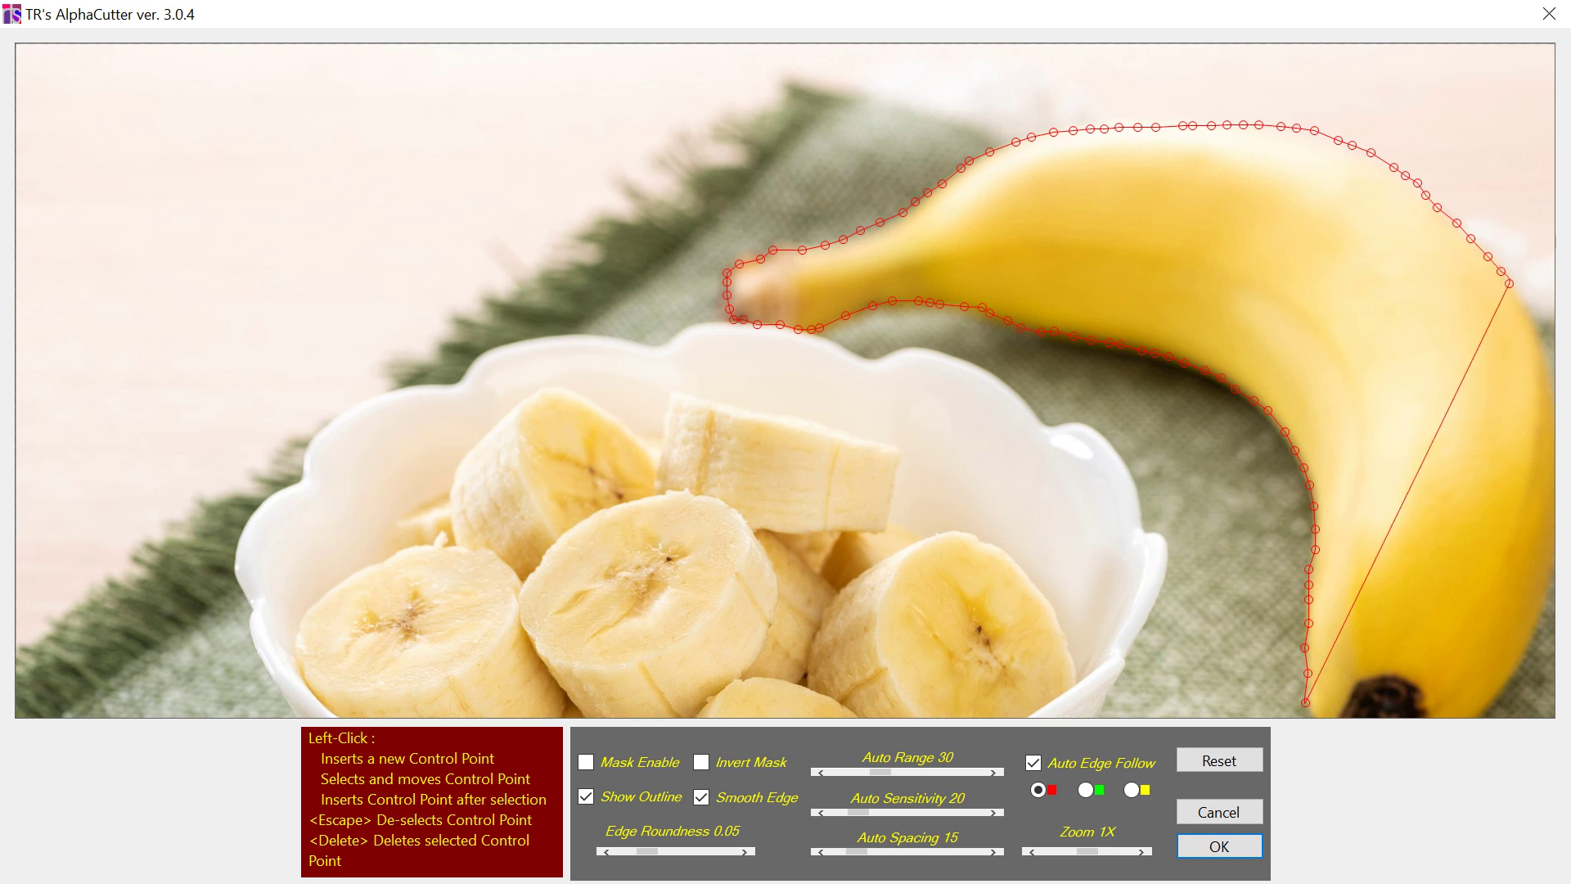
left_click(1516, 292)
left_click(1524, 304)
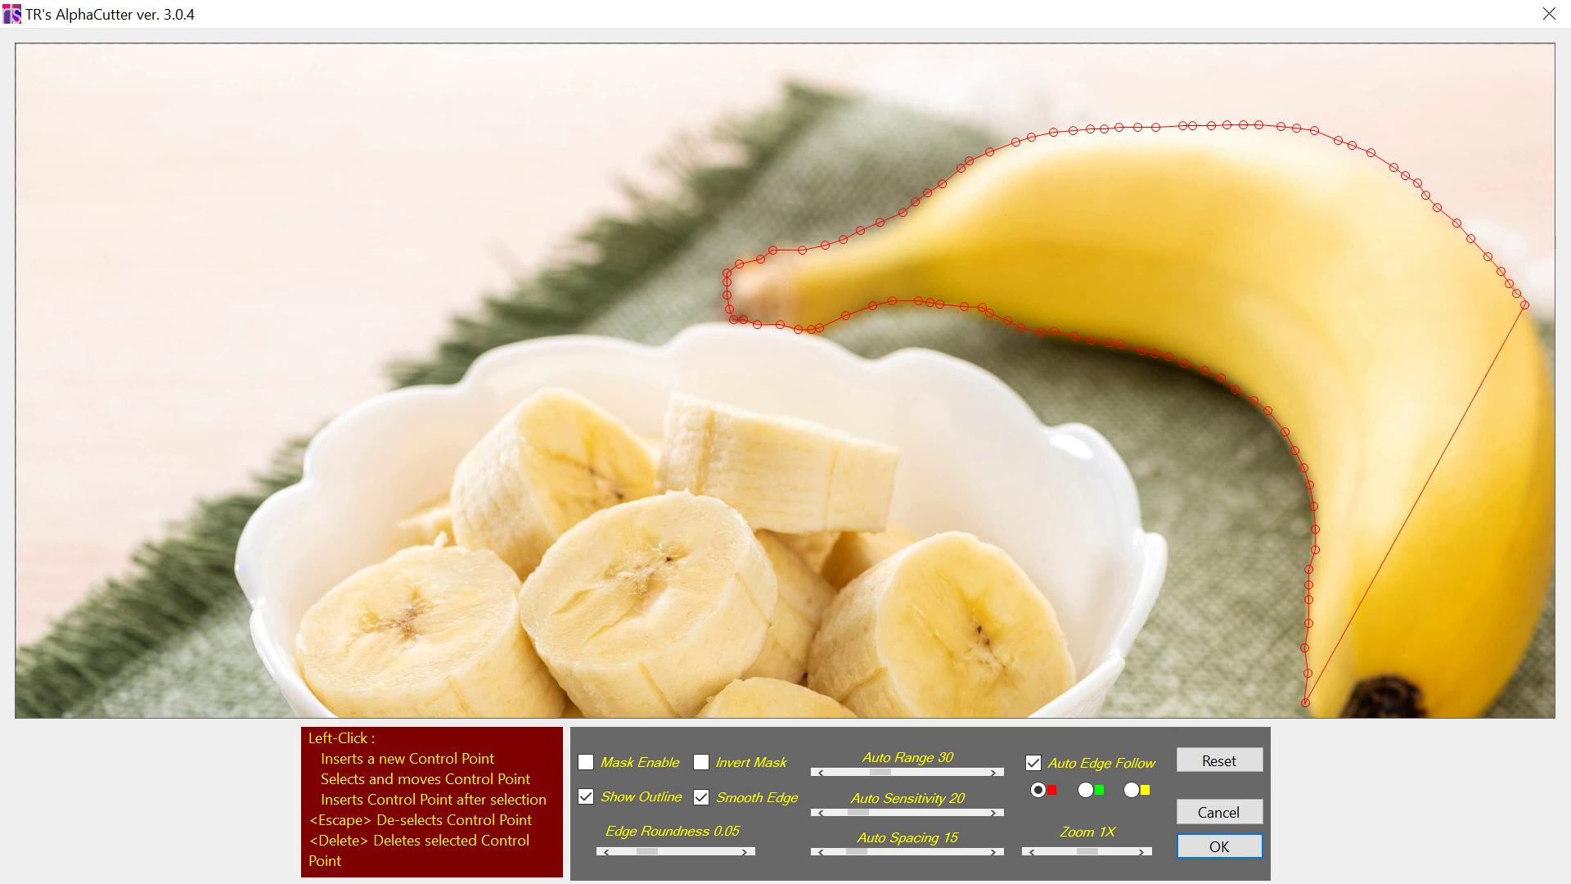
left_click(1527, 314)
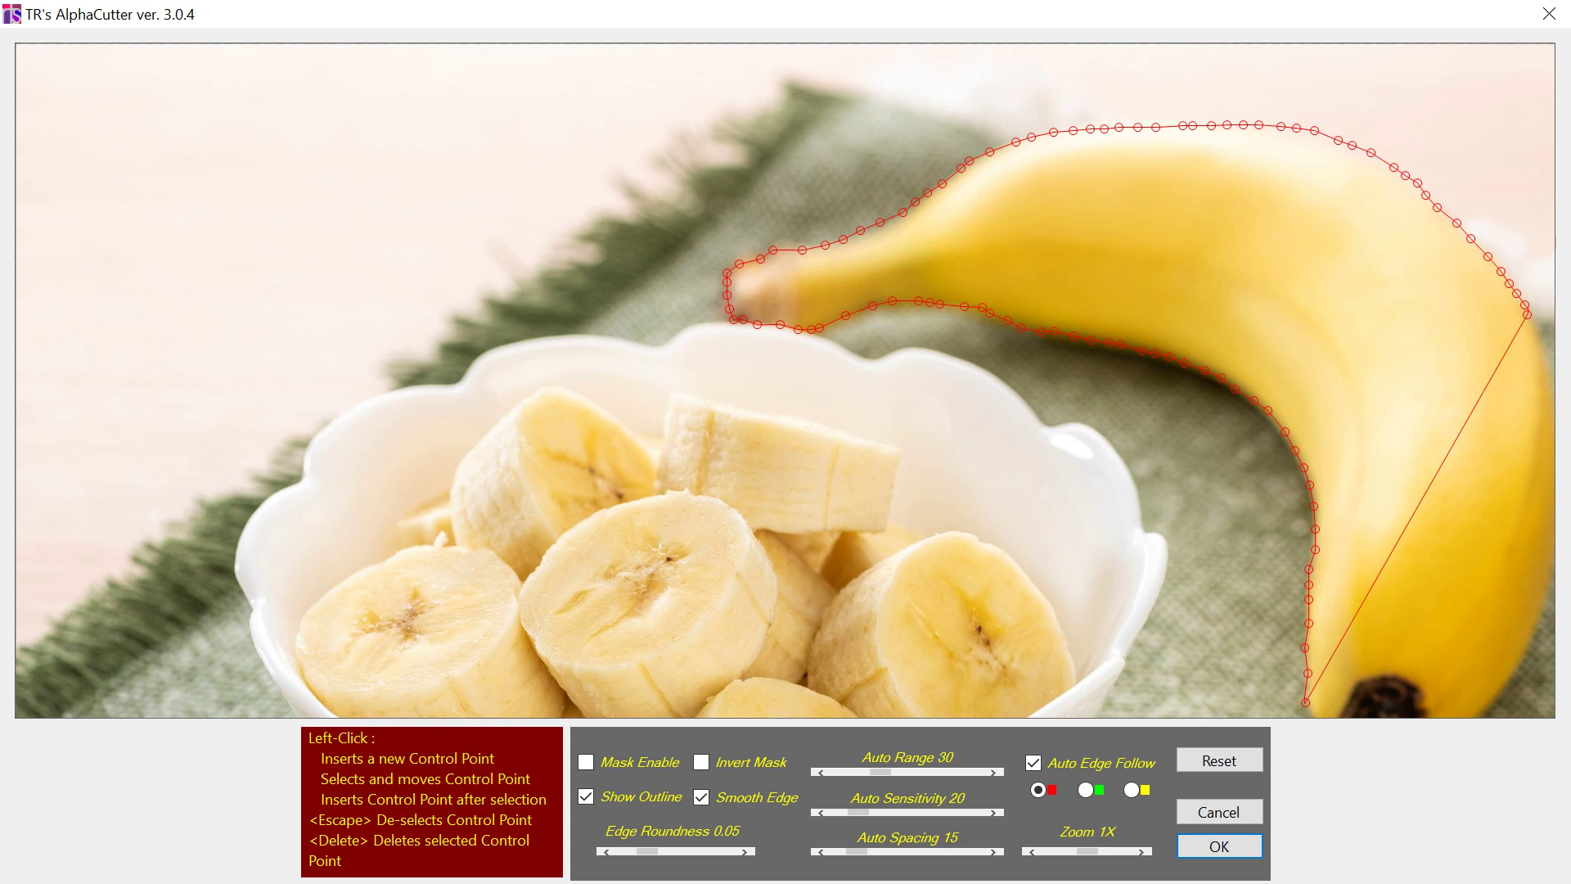
left_click(1534, 333)
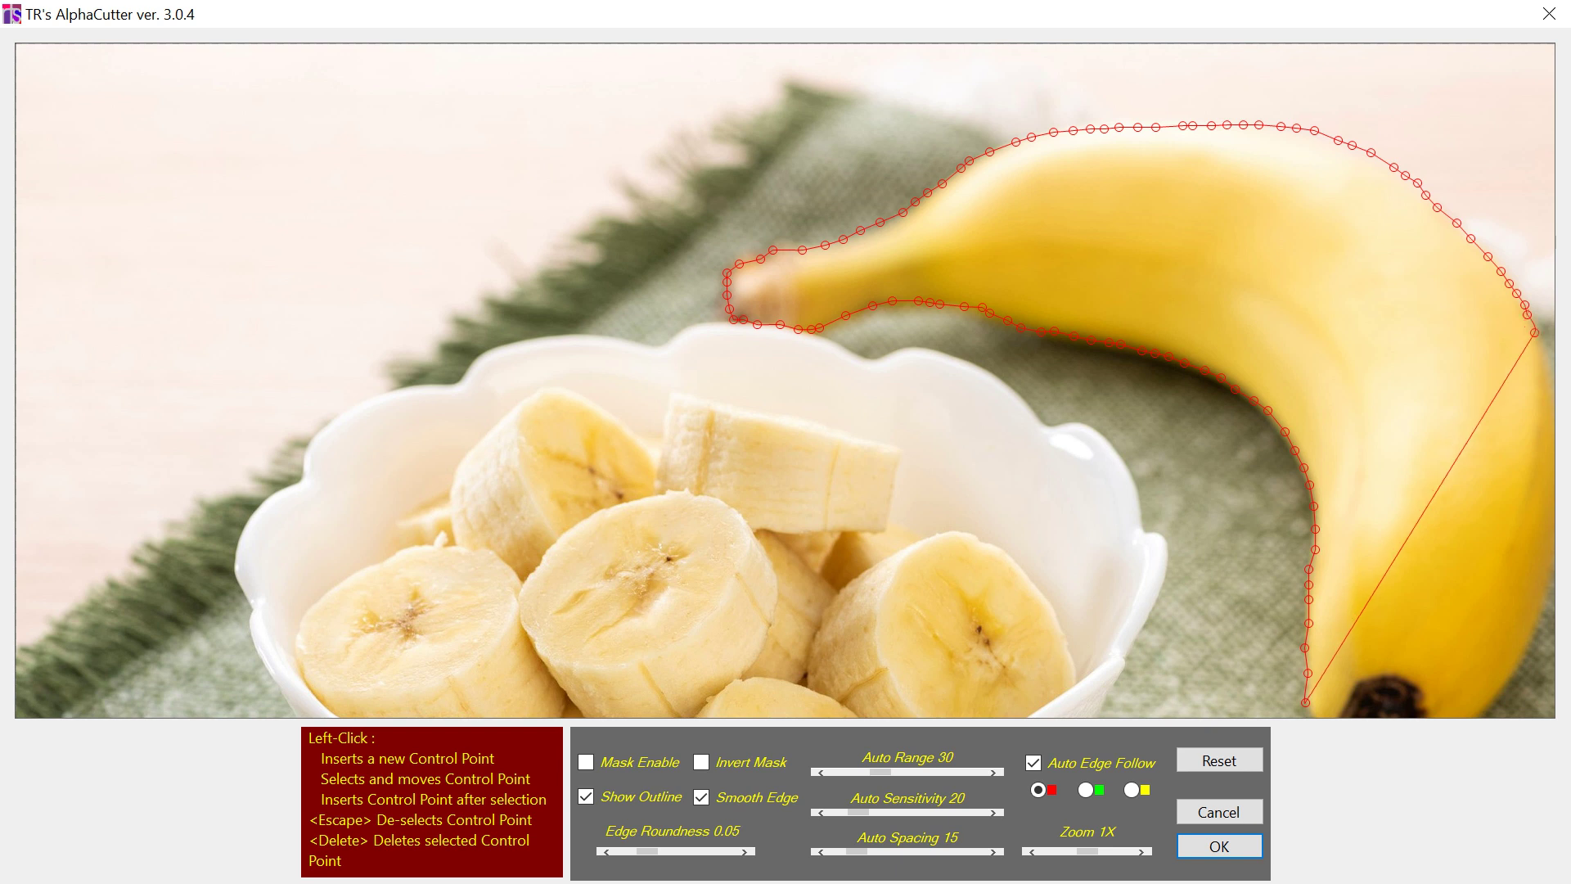
left_click(1544, 351)
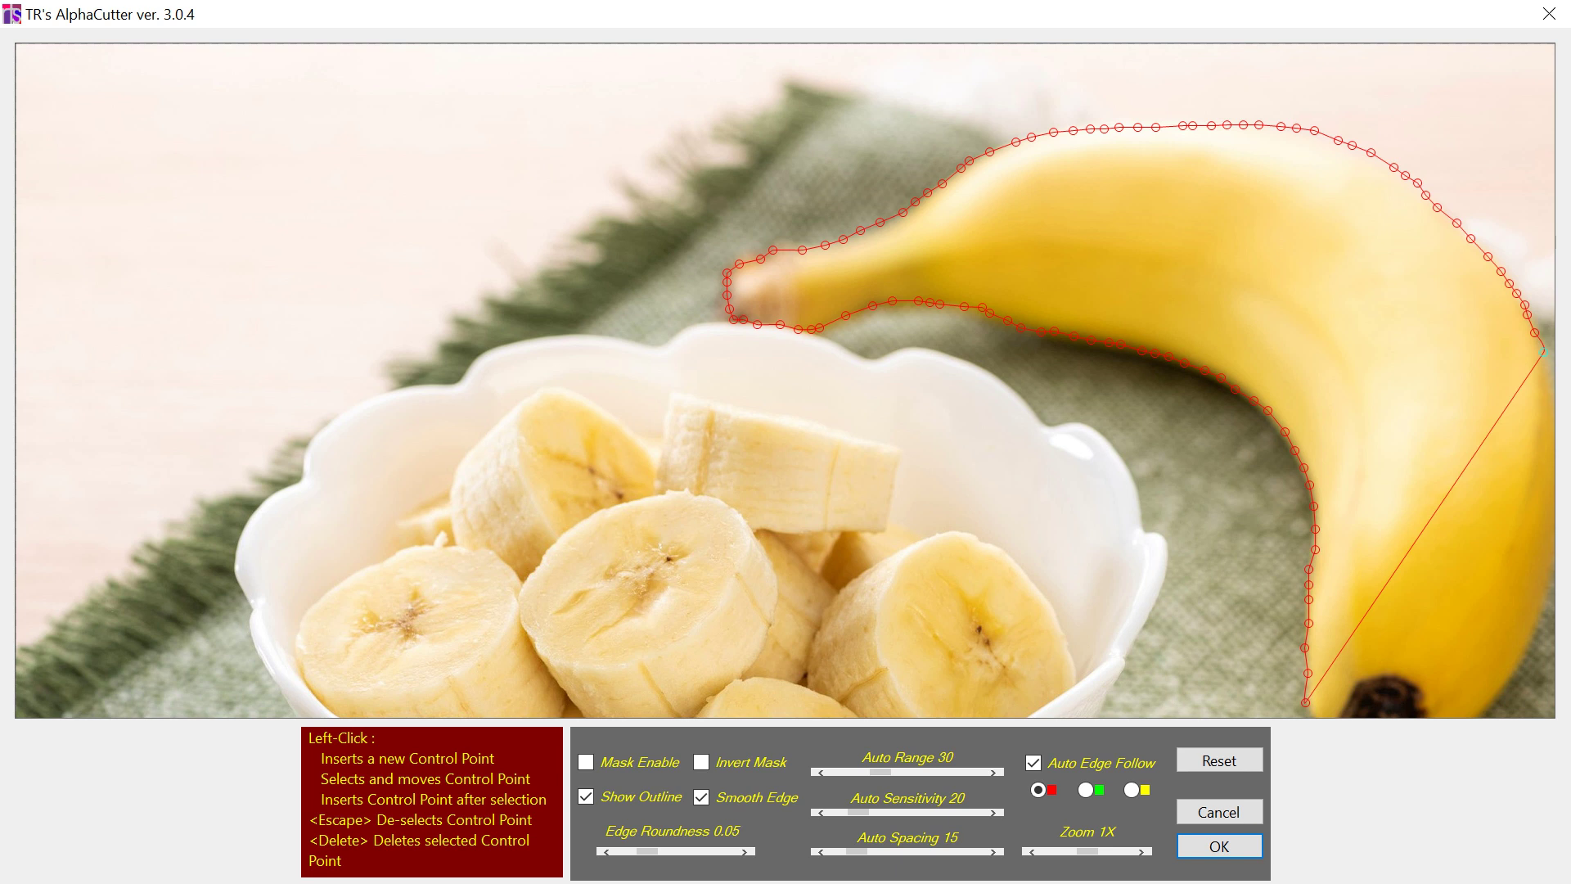
key("Escape")
- Extend the control points down the banana's outer side along the image's right border until its edge curves back inward
left_click(1549, 392)
left_click(1549, 365)
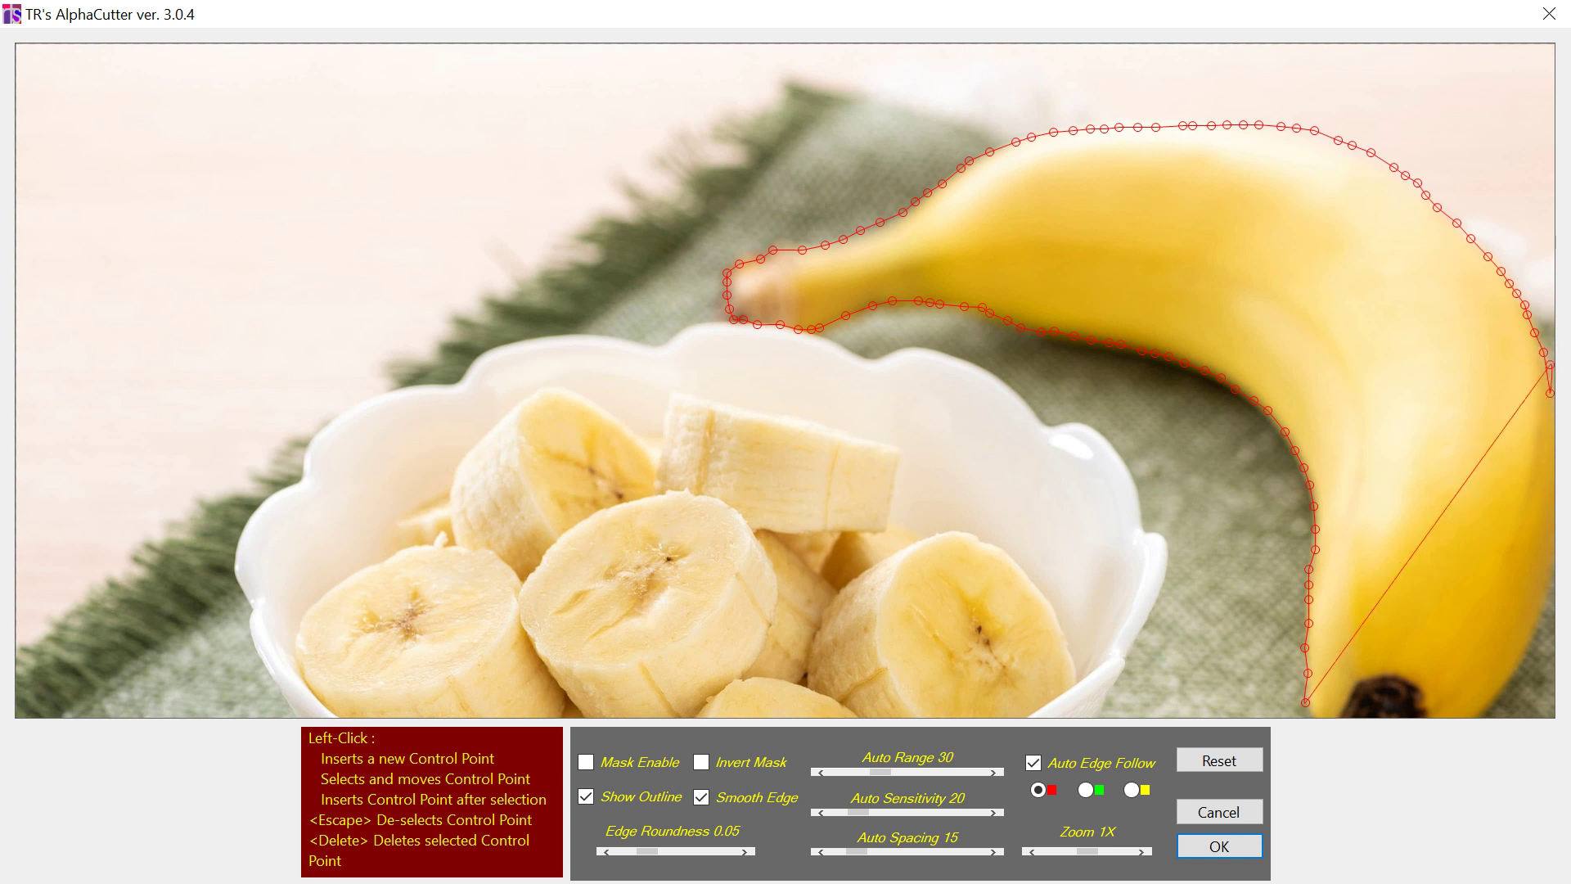
left_click(1551, 403)
left_click(1551, 420)
left_click(1551, 435)
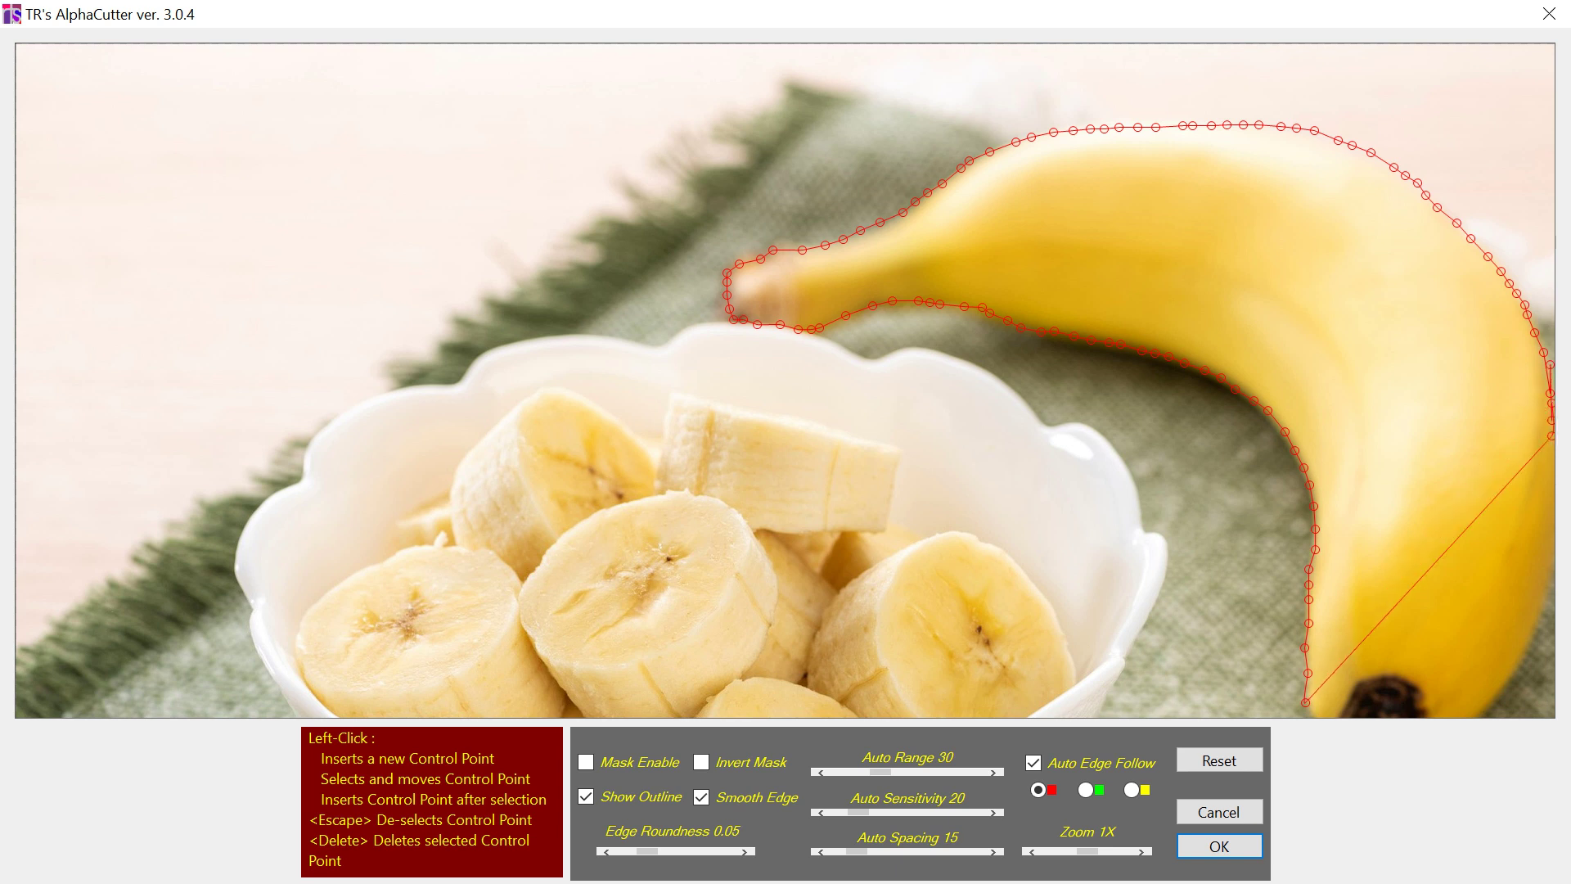
left_click(1551, 455)
left_click(1551, 479)
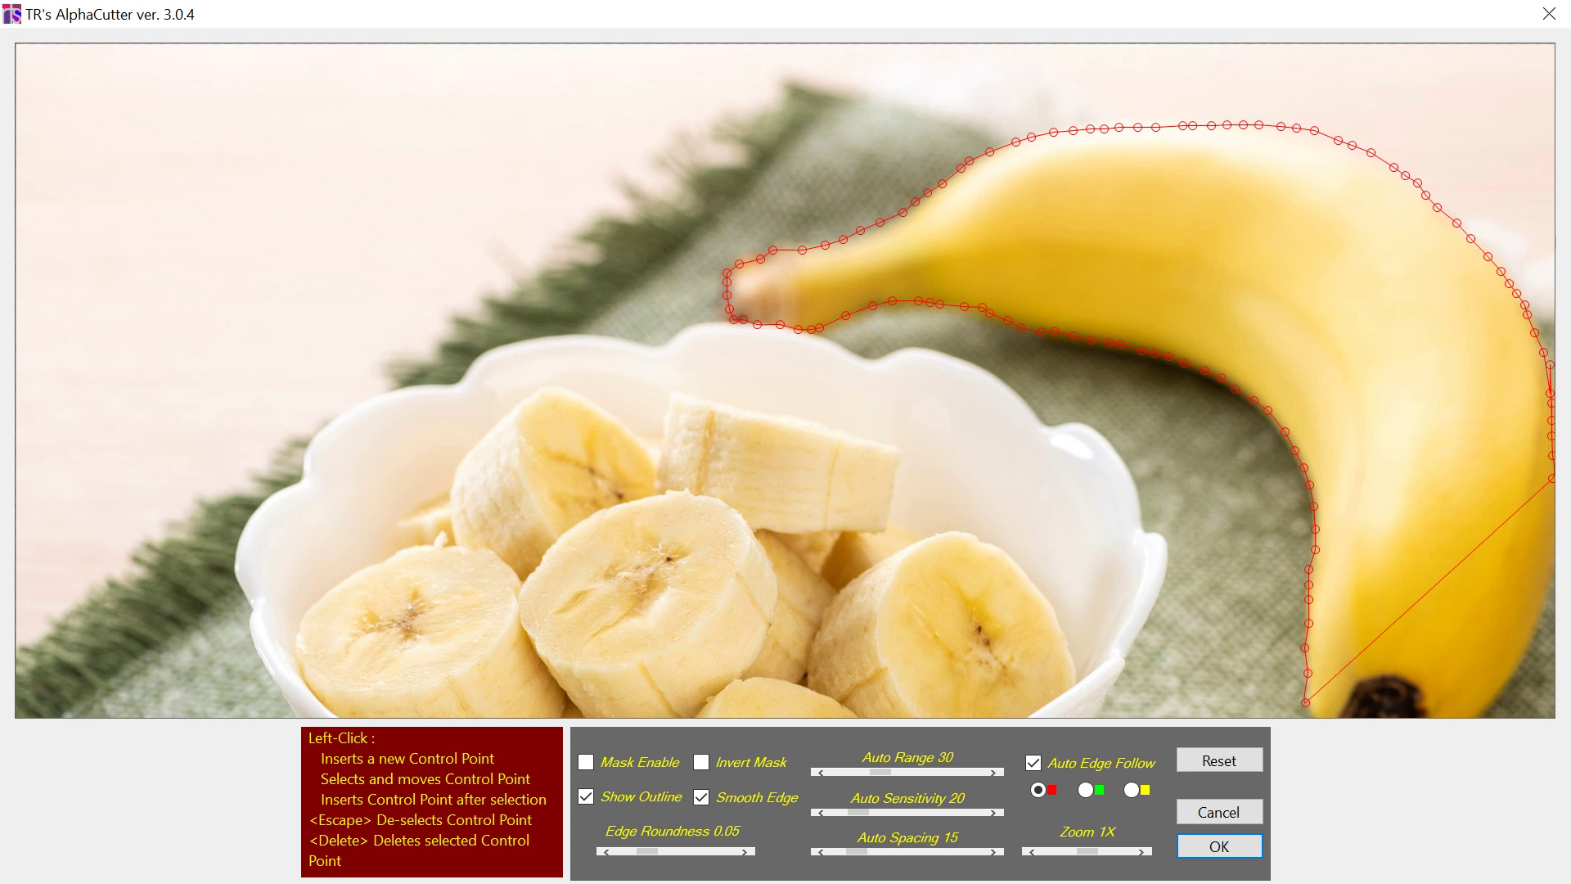
left_click(1552, 502)
left_click(1552, 527)
left_click(1552, 556)
left_click(1551, 585)
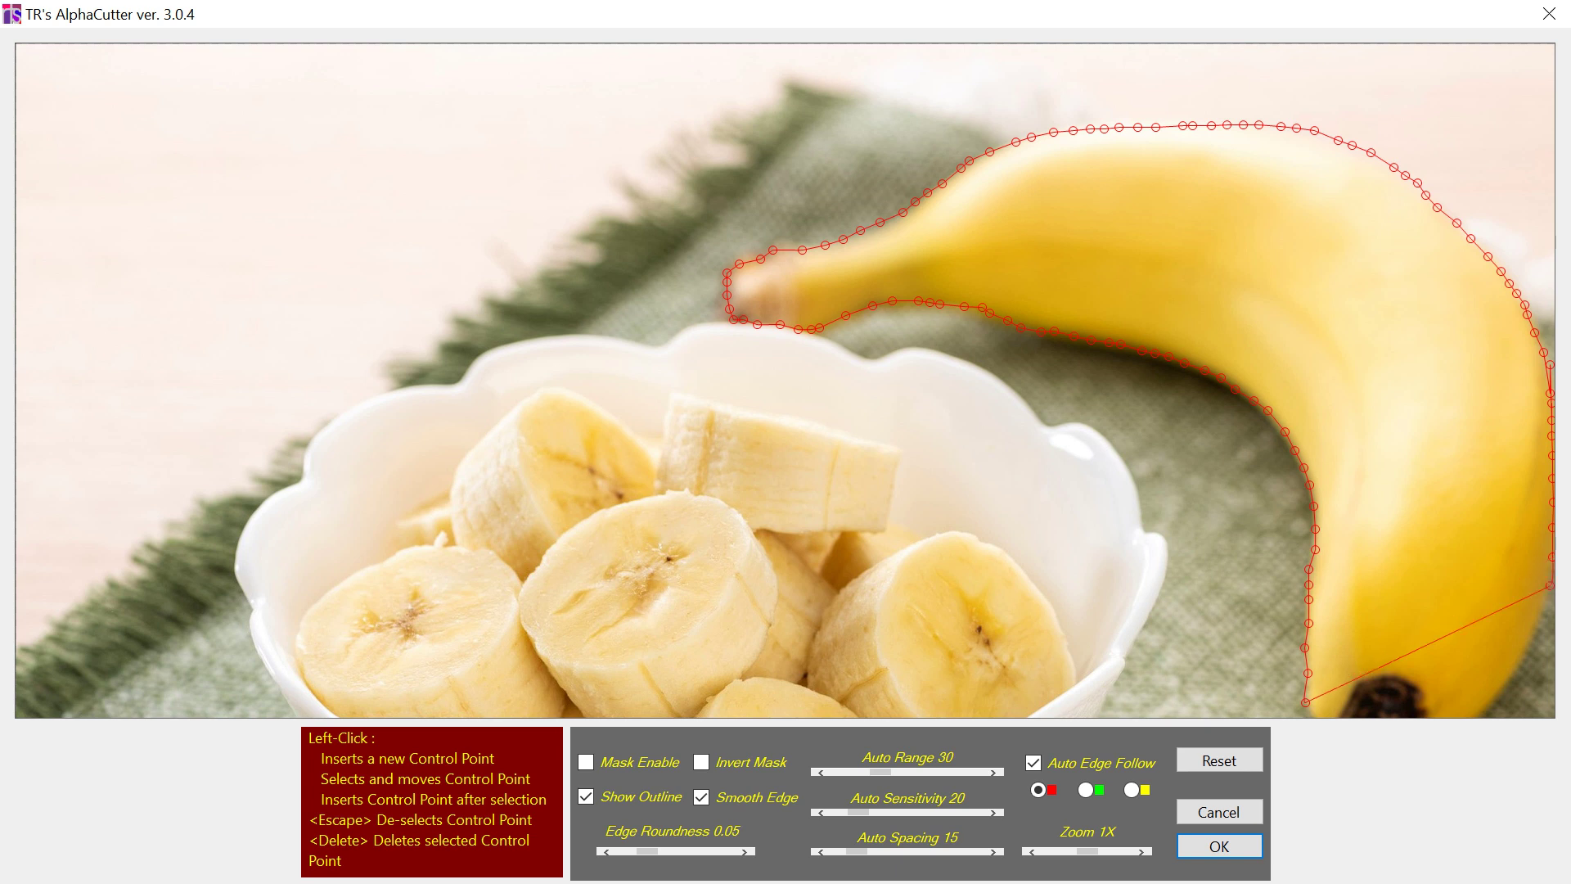
- Finish the outline around the banana's lower end, following its edge to the image's bottom border and across the dark tip toward the first point
left_click(1538, 604)
left_click(1533, 624)
left_click(1520, 652)
left_click(1506, 671)
left_click(1500, 689)
left_click(1484, 692)
left_click(1475, 712)
left_click(1453, 711)
left_click(1397, 711)
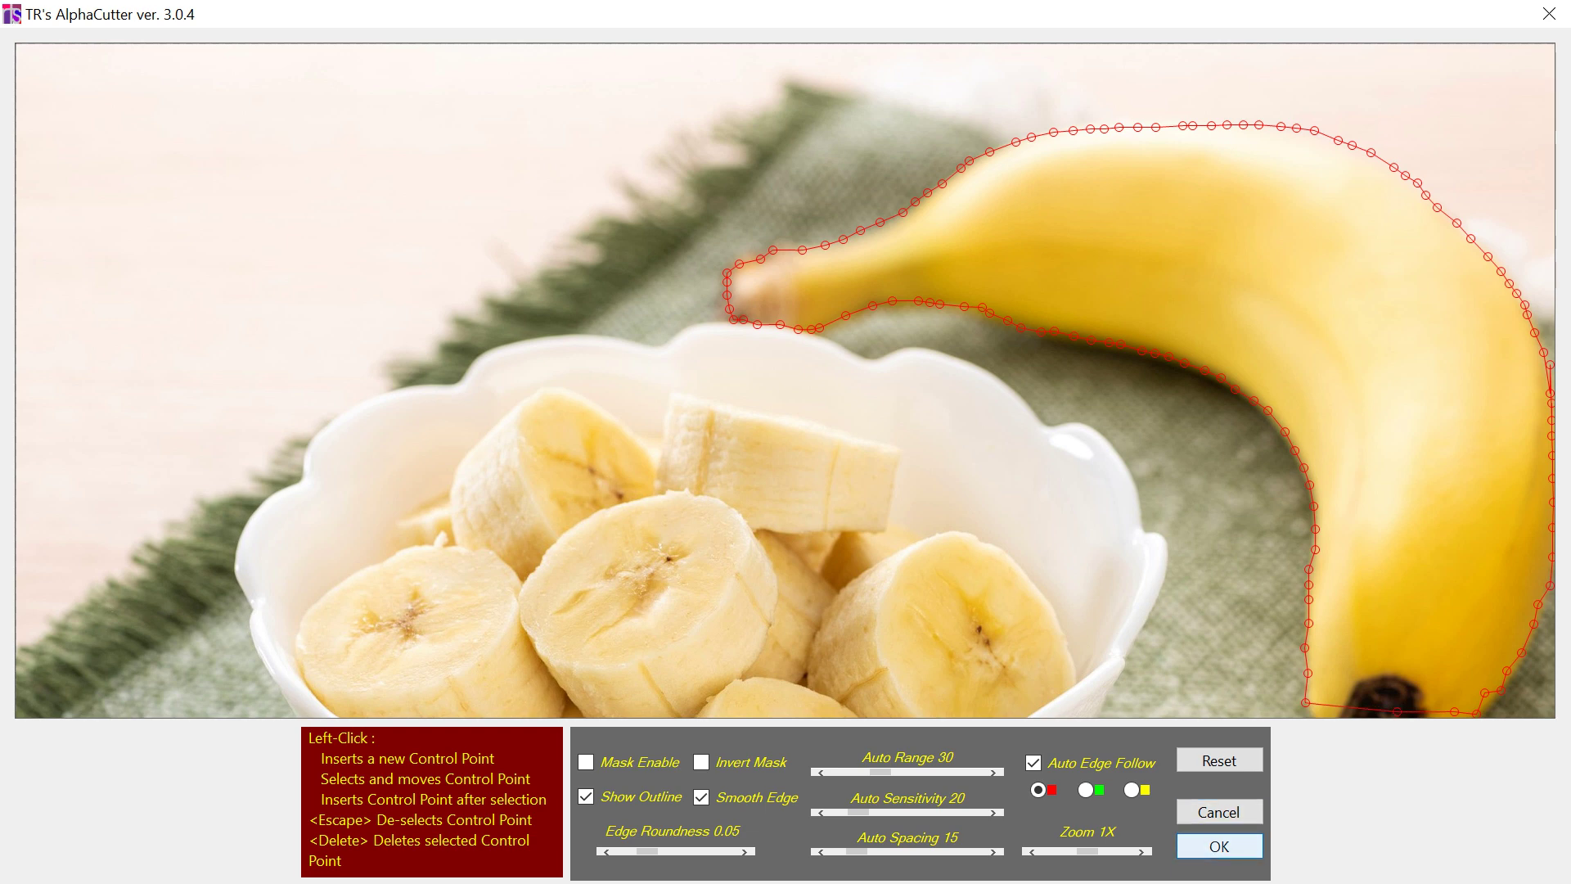
- Apply the finished banana outline as a cutout, and undo it to bring back the full photo
left_click(1219, 846)
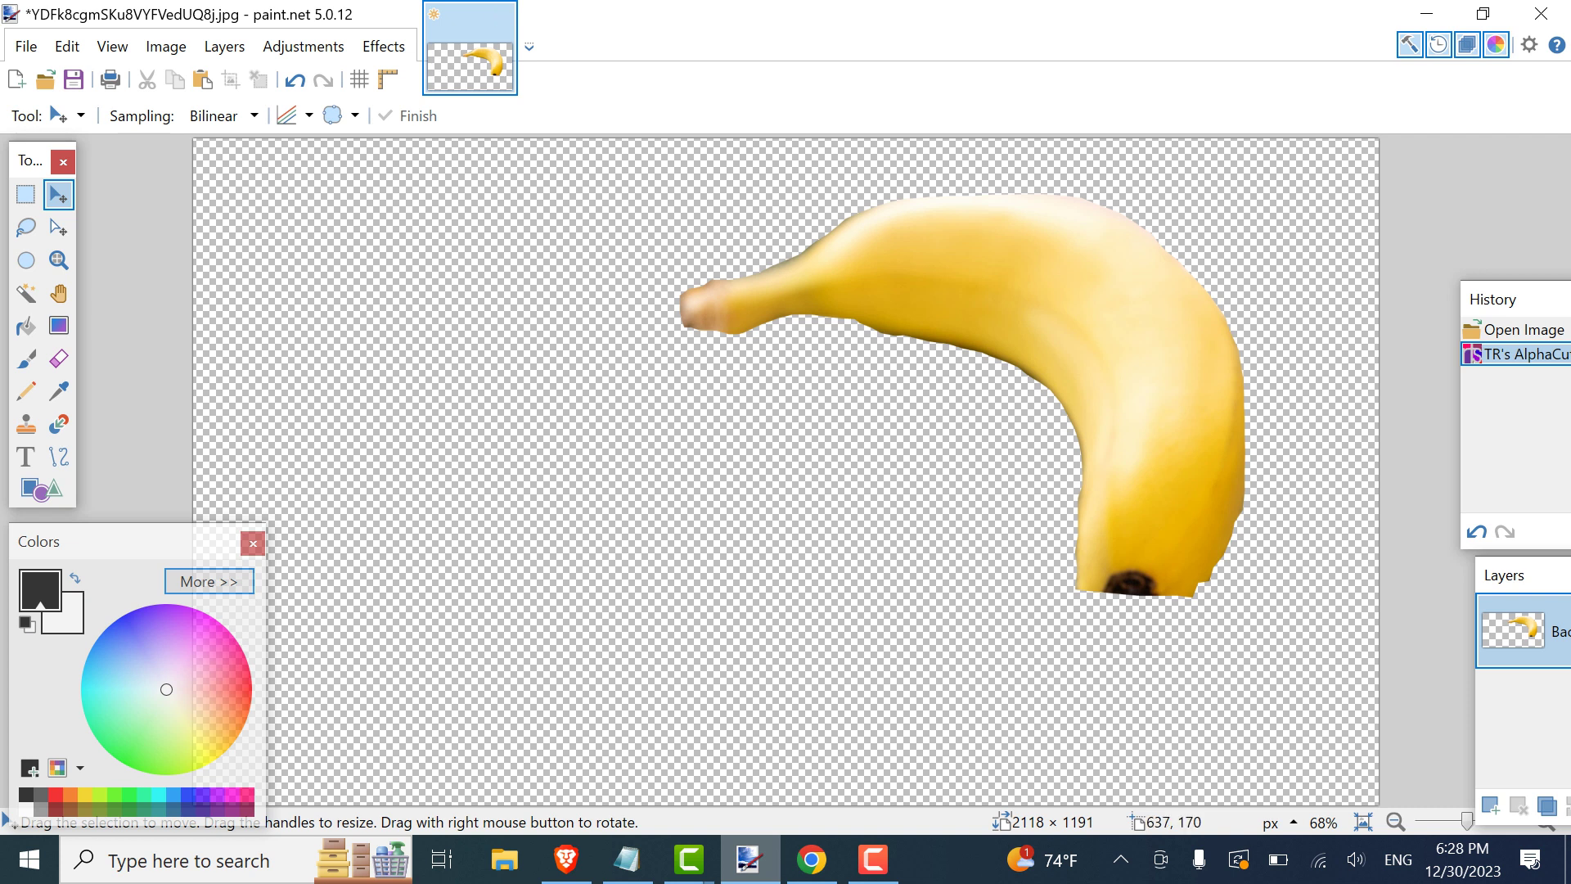
key("ctrl+z")
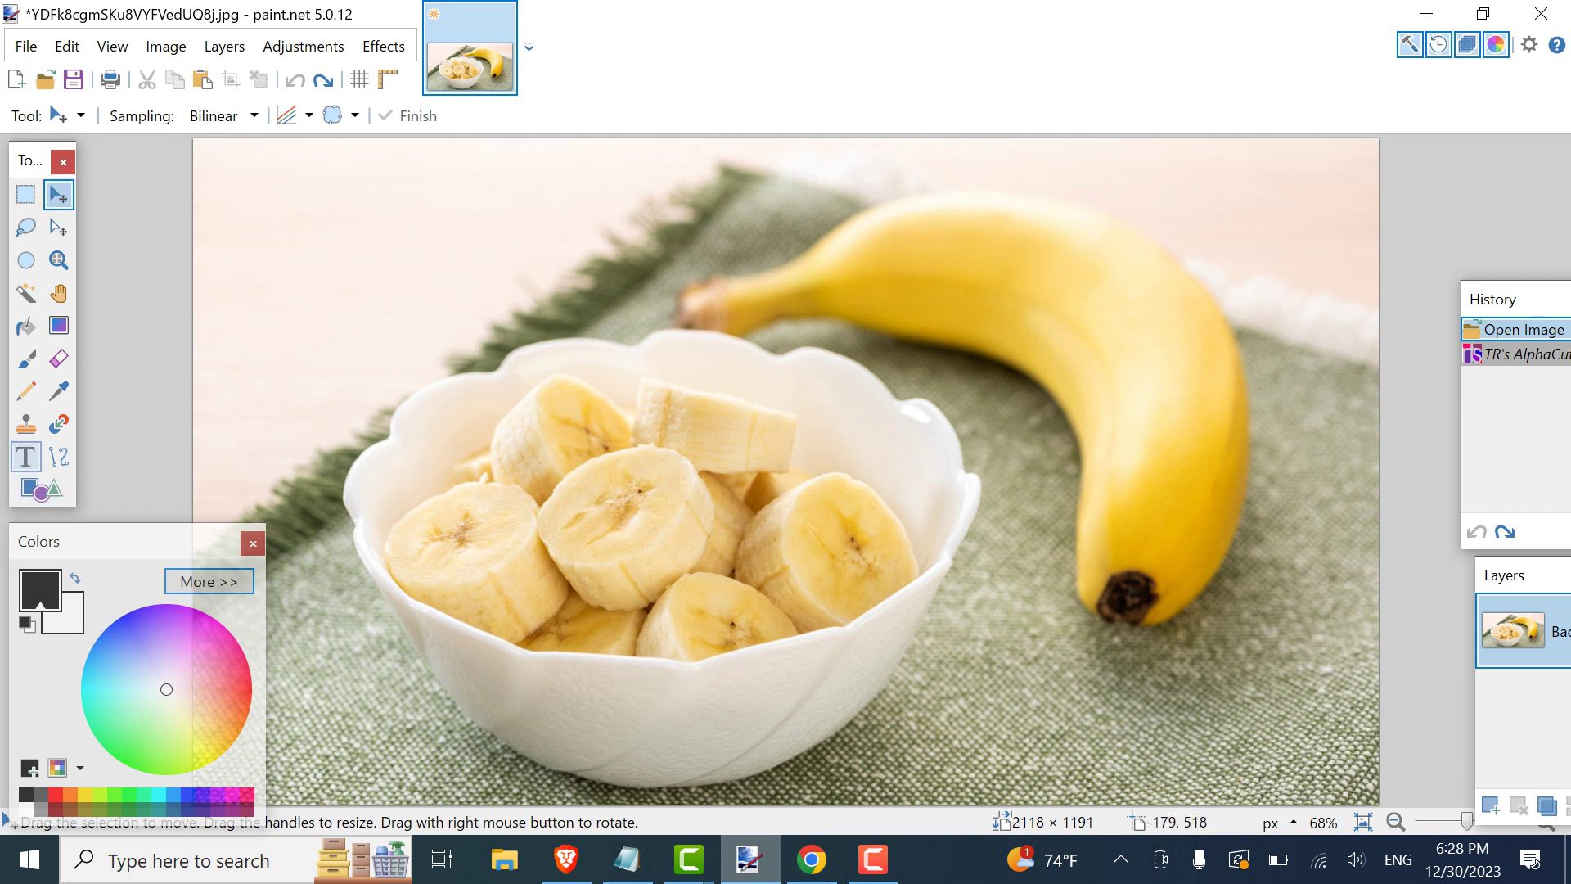
- Start a new TR's AlphaCutter outline with widely spaced control points along the banana's inner curve, from the lower end up toward the neck
left_click(383, 46)
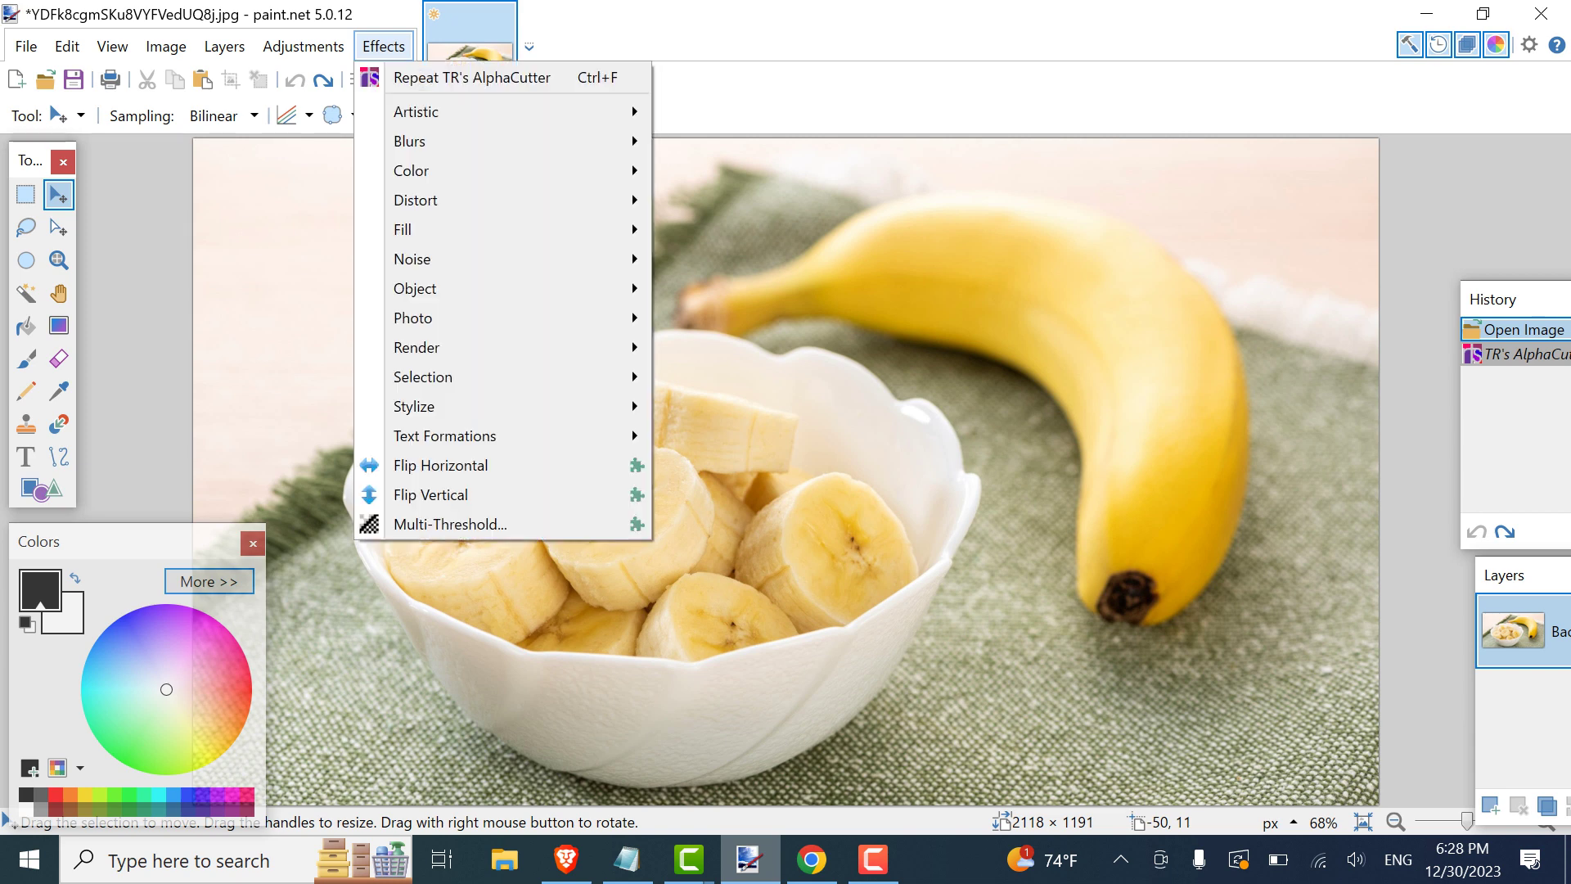
mouse_move(416, 288)
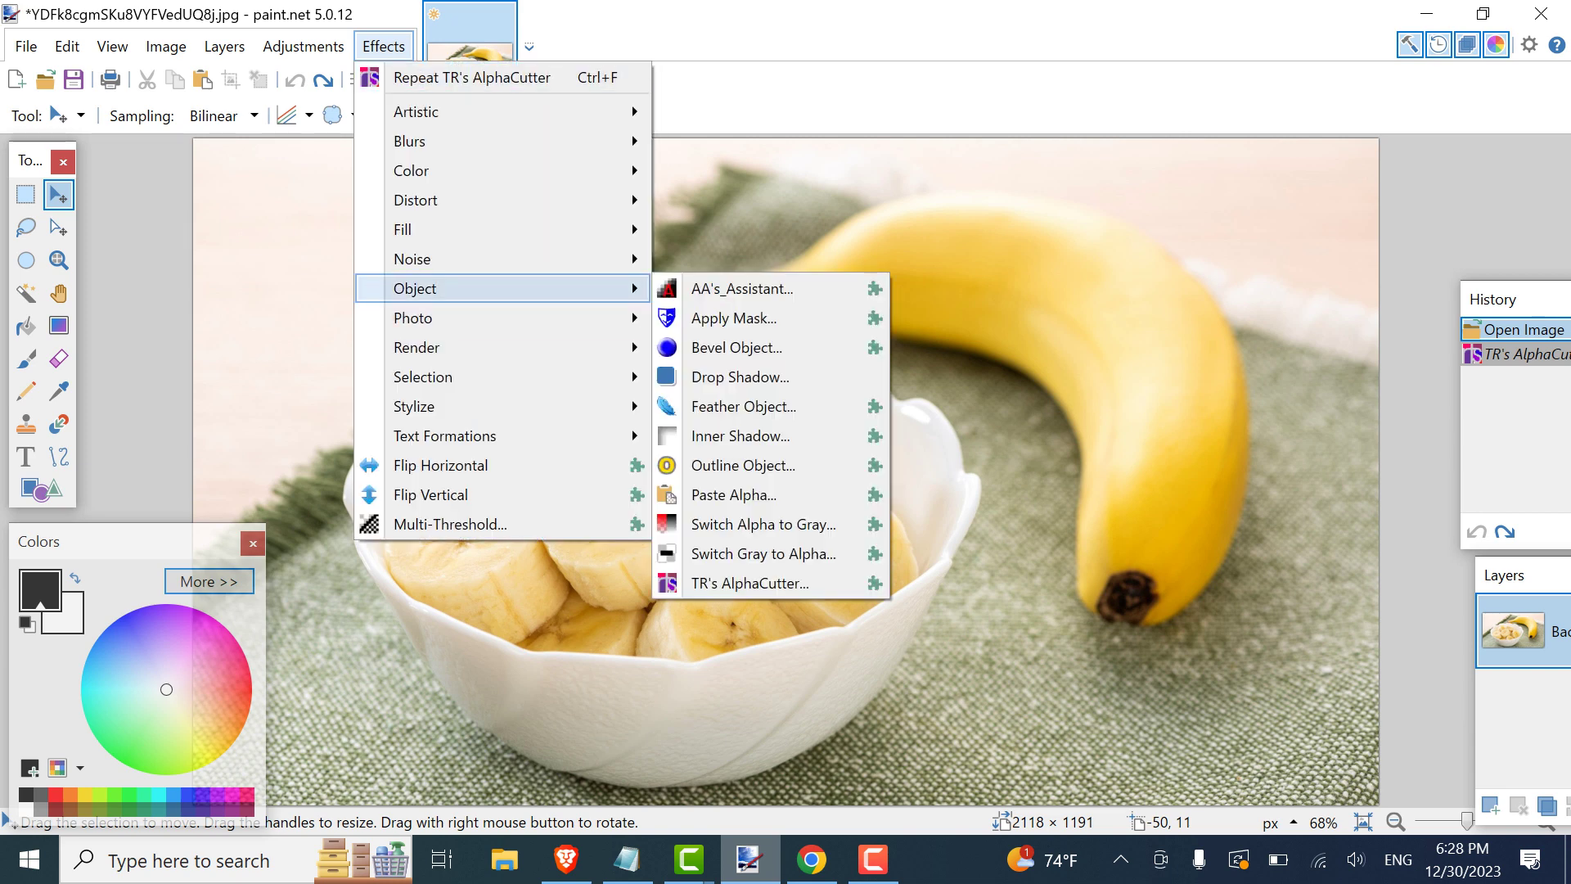
left_click(749, 583)
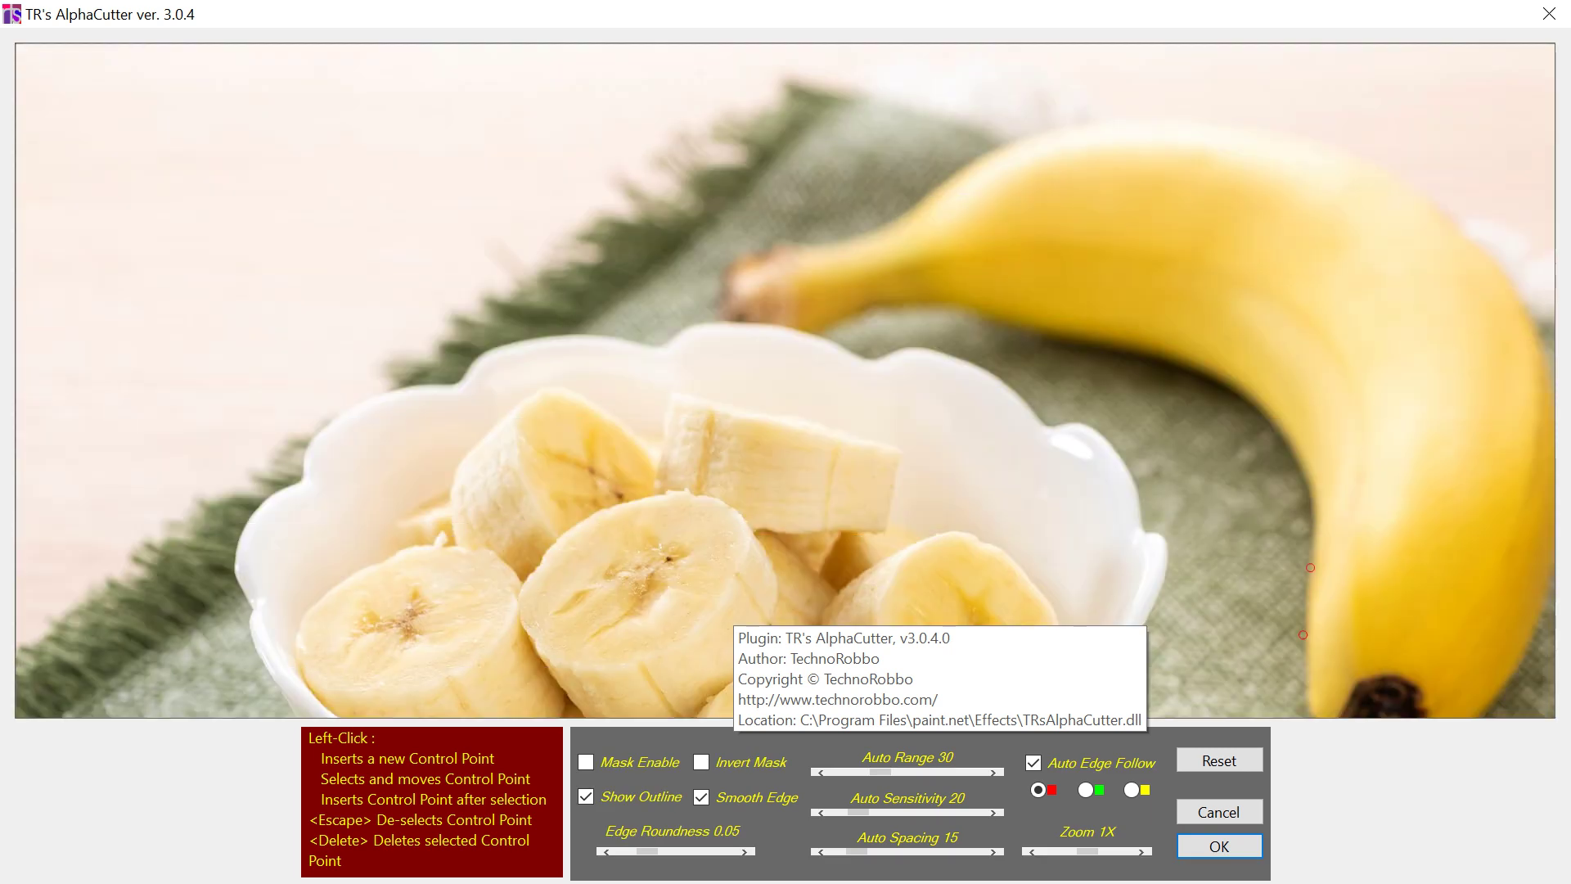
left_click(1306, 485)
left_click(1266, 418)
left_click(1174, 358)
left_click(1087, 331)
left_click(997, 312)
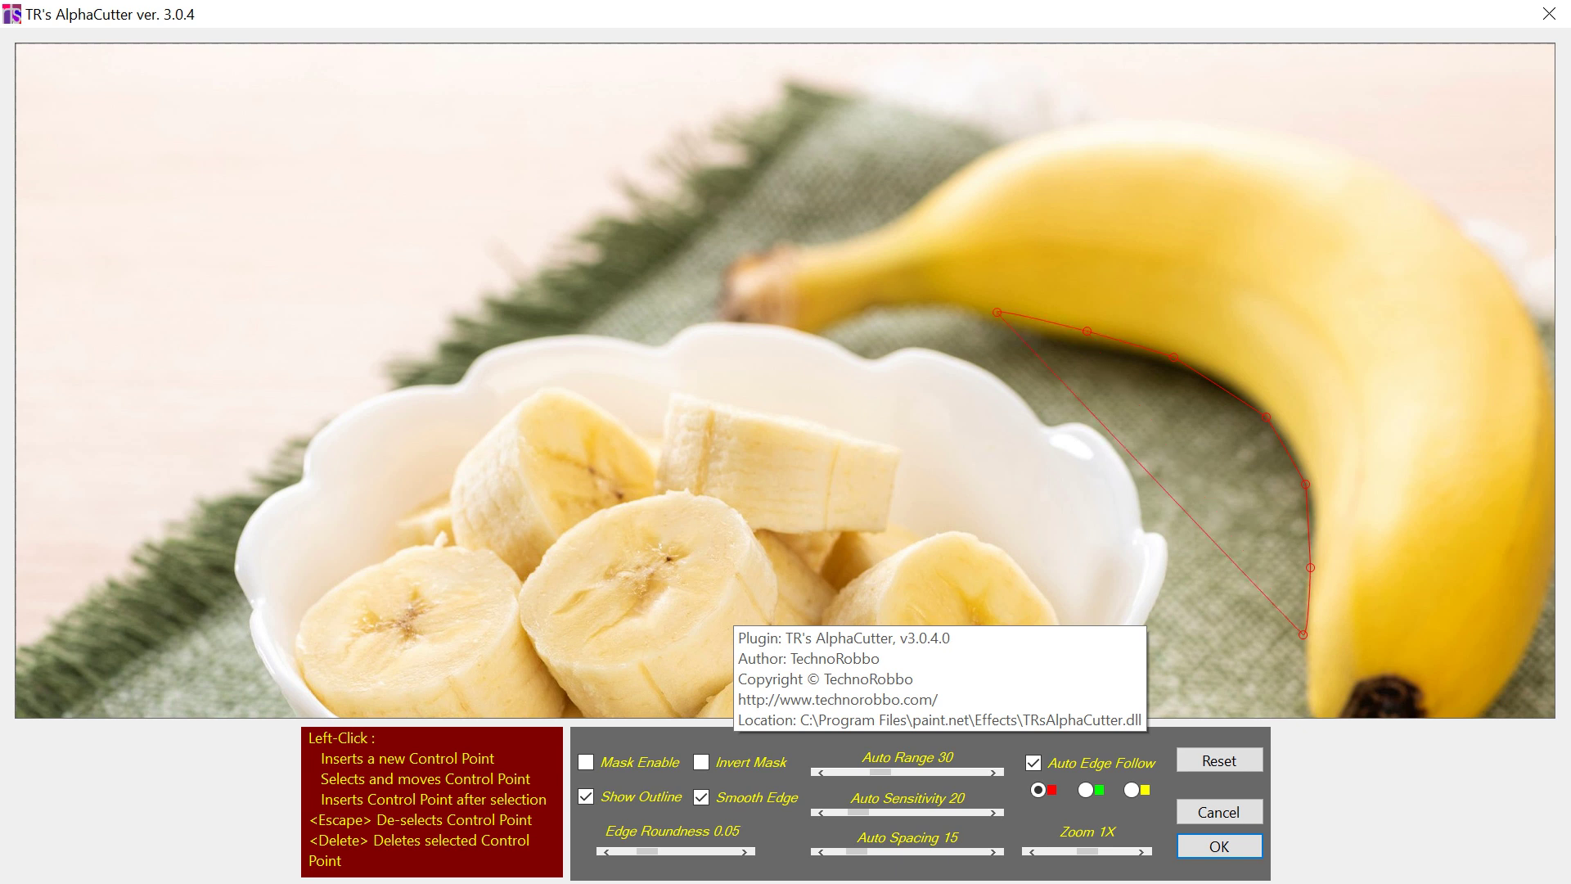
- Extend the rough outline around the banana's stem and back along its upper edge to the start of the outer bend
left_click(903, 292)
left_click(840, 317)
left_click(752, 310)
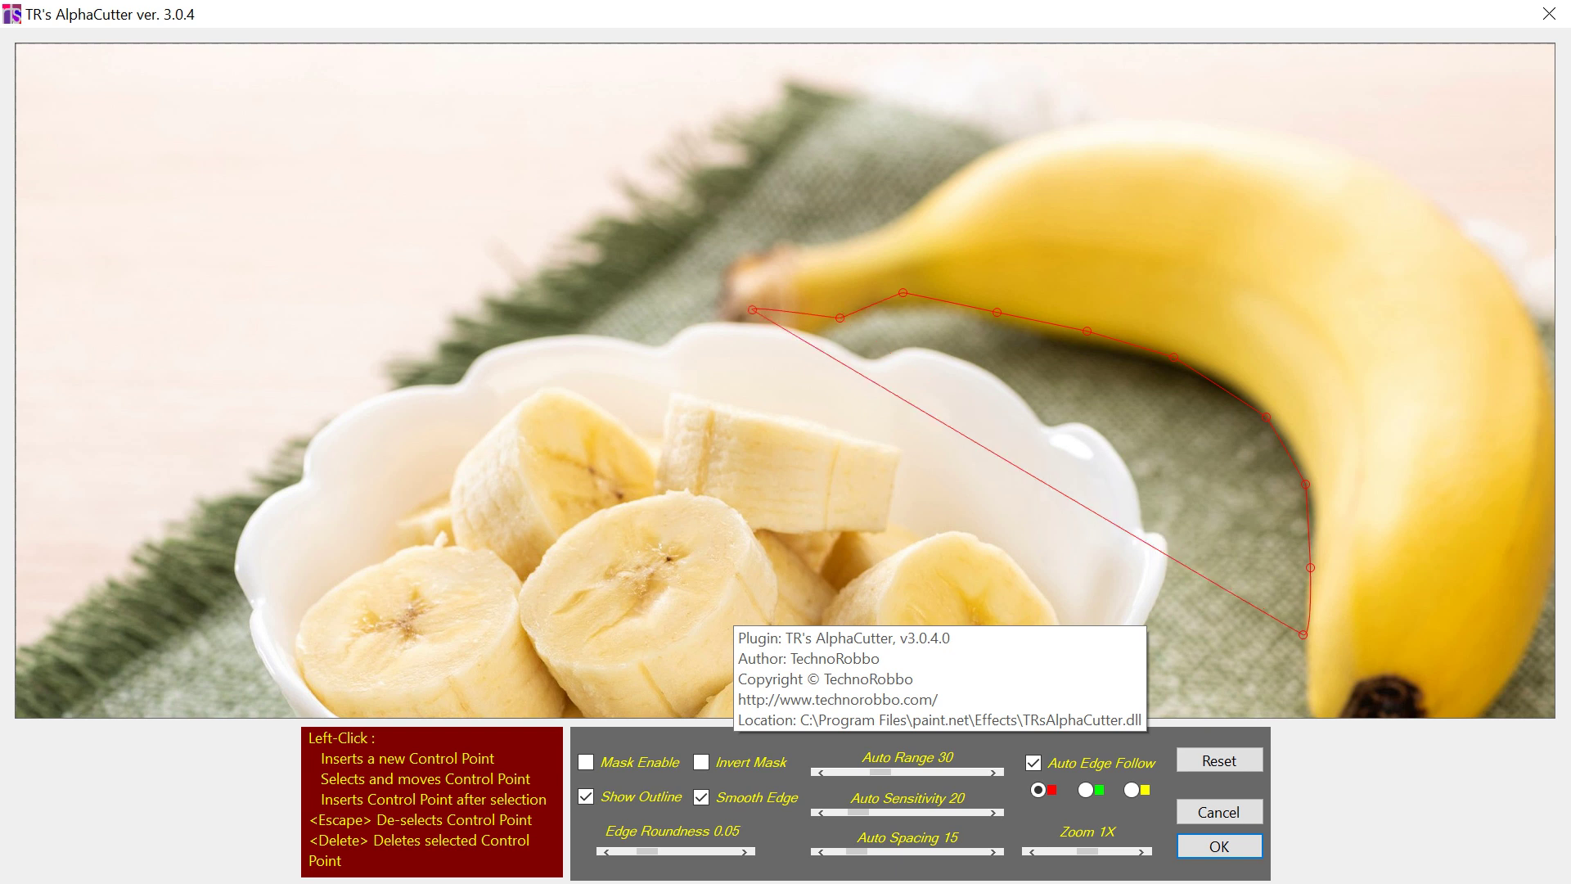
left_click(723, 278)
left_click(837, 238)
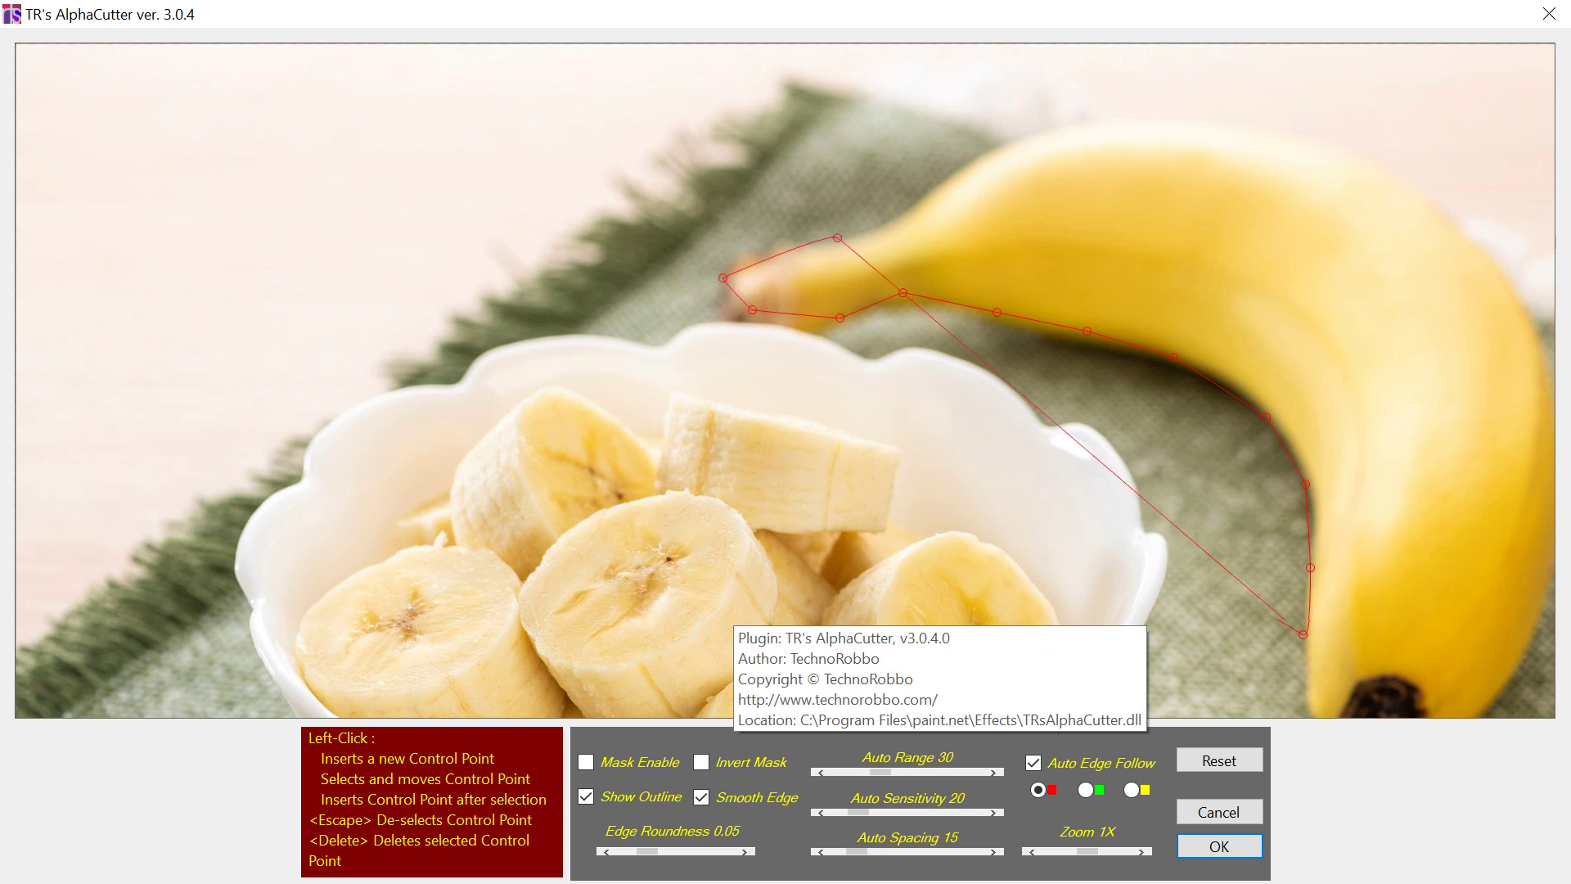
left_click(927, 195)
left_click(1014, 147)
left_click(1129, 131)
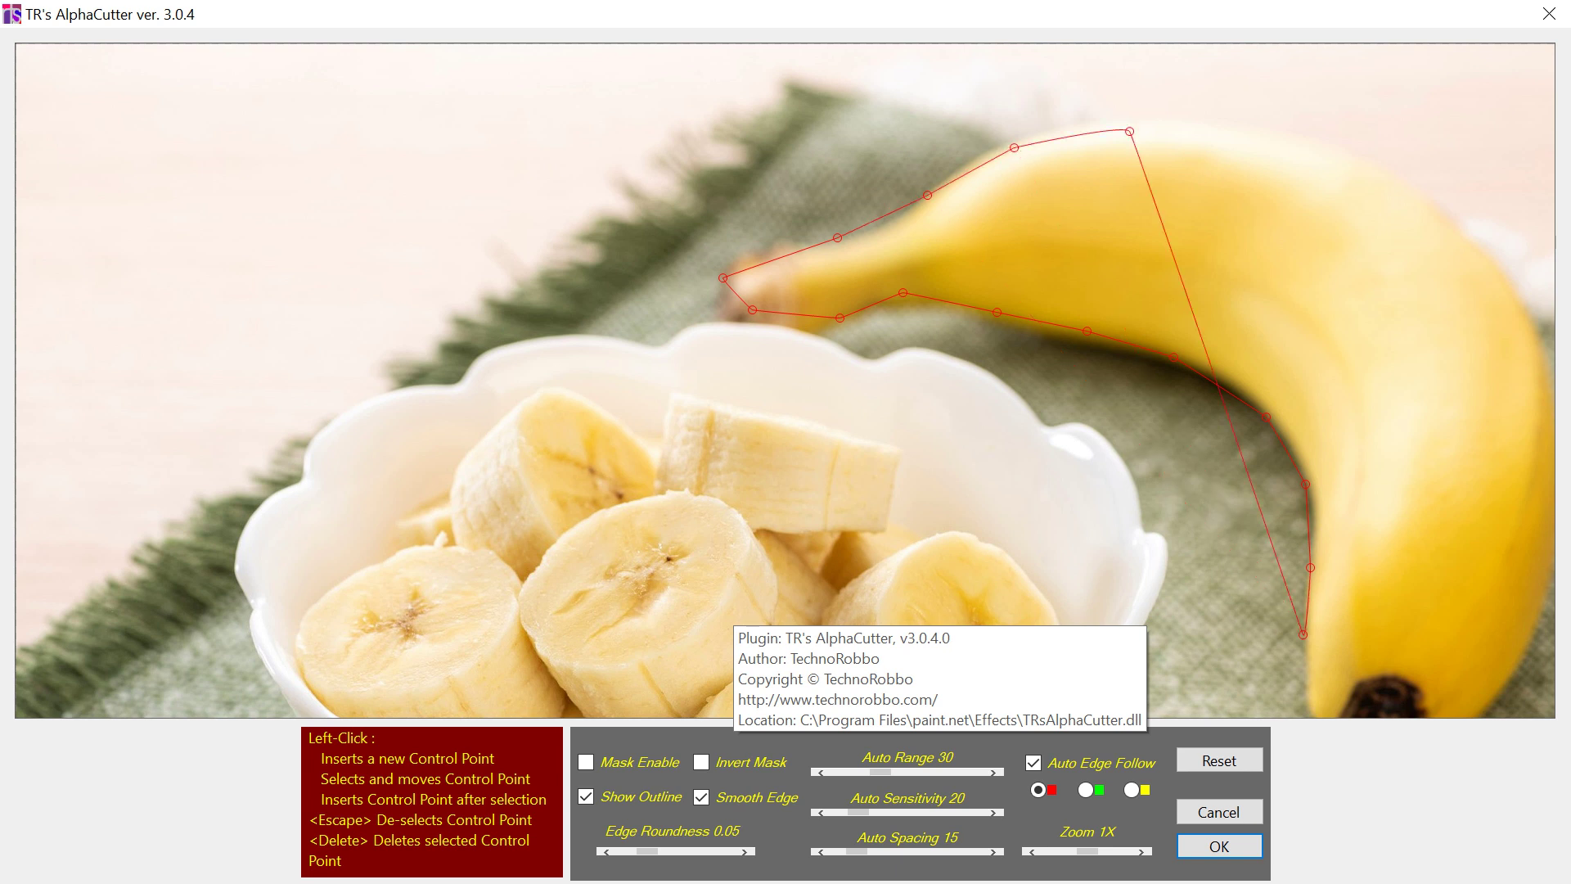
left_click(1276, 169)
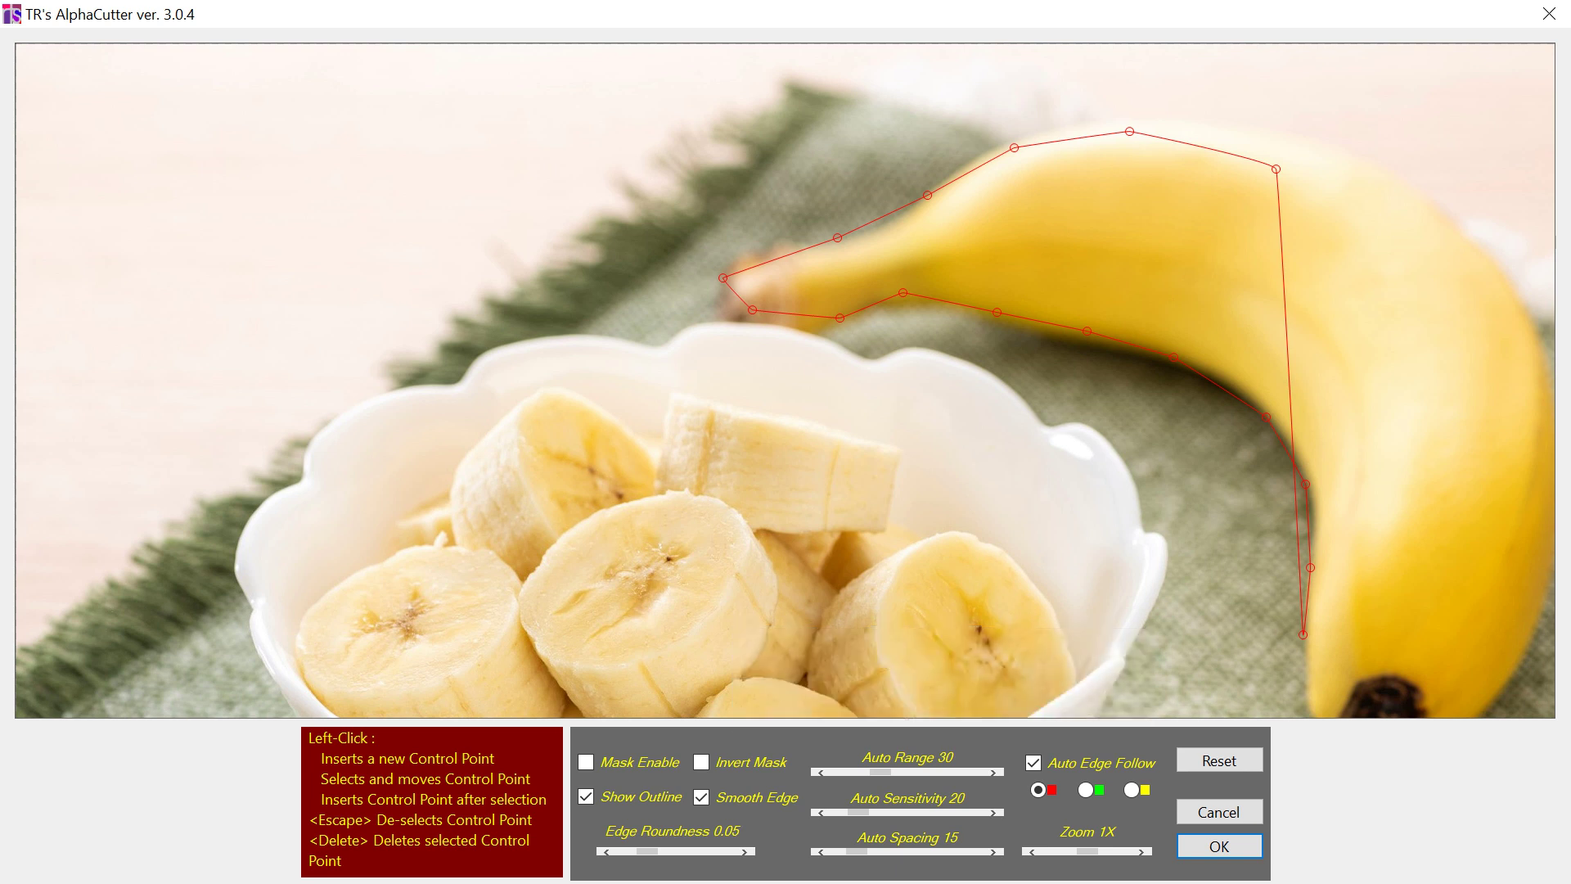
- Enable Invert Mask and apply the cutter so the outlined part of the banana is removed from the photo
left_click(701, 762)
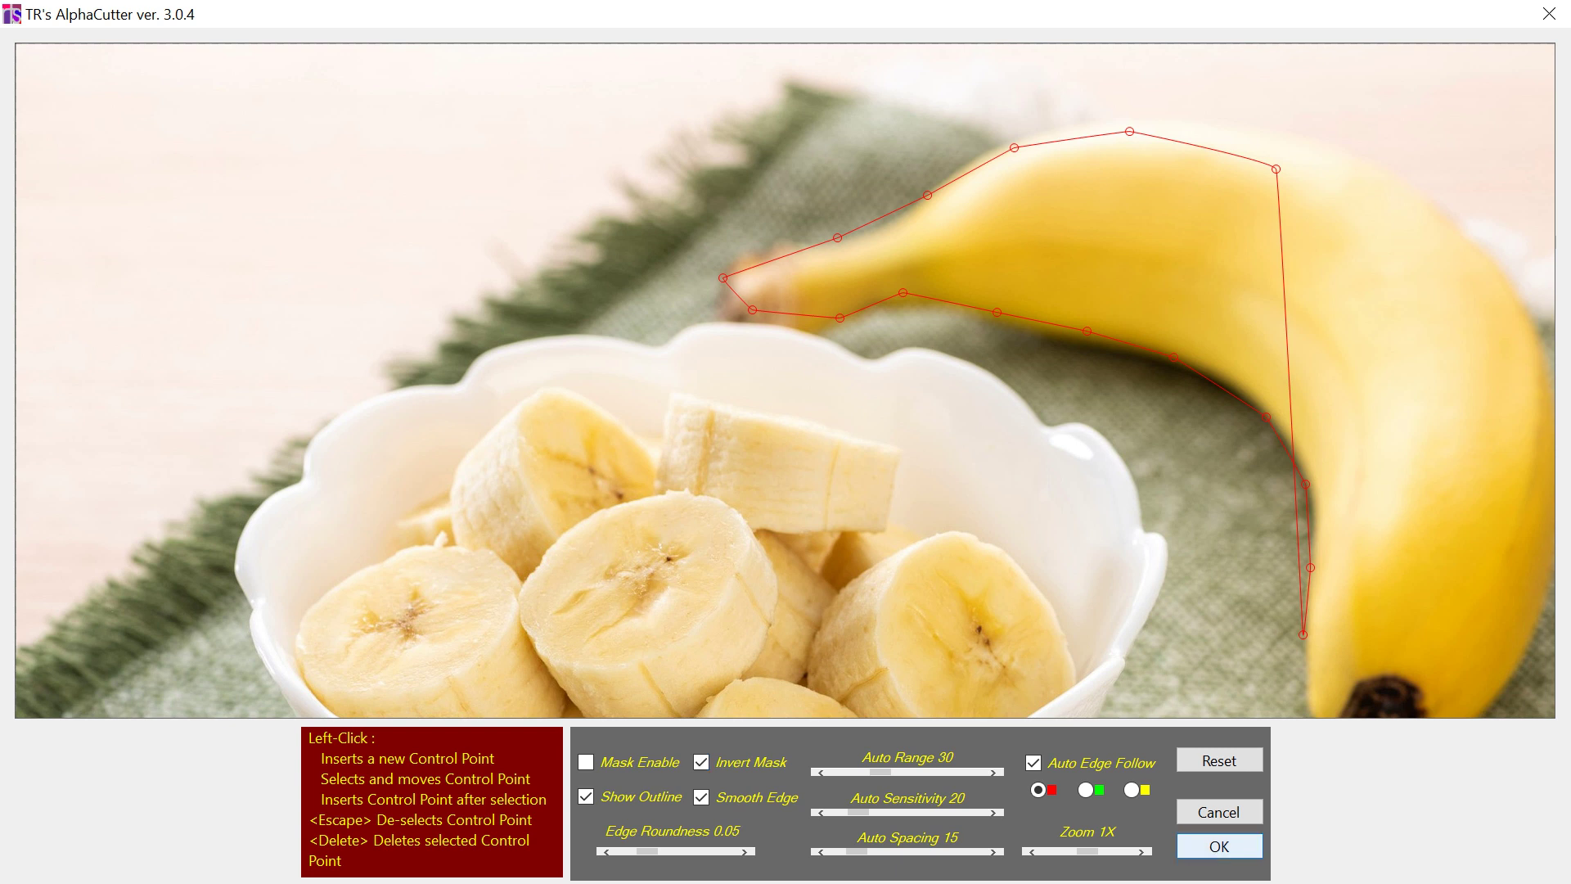
left_click(1219, 846)
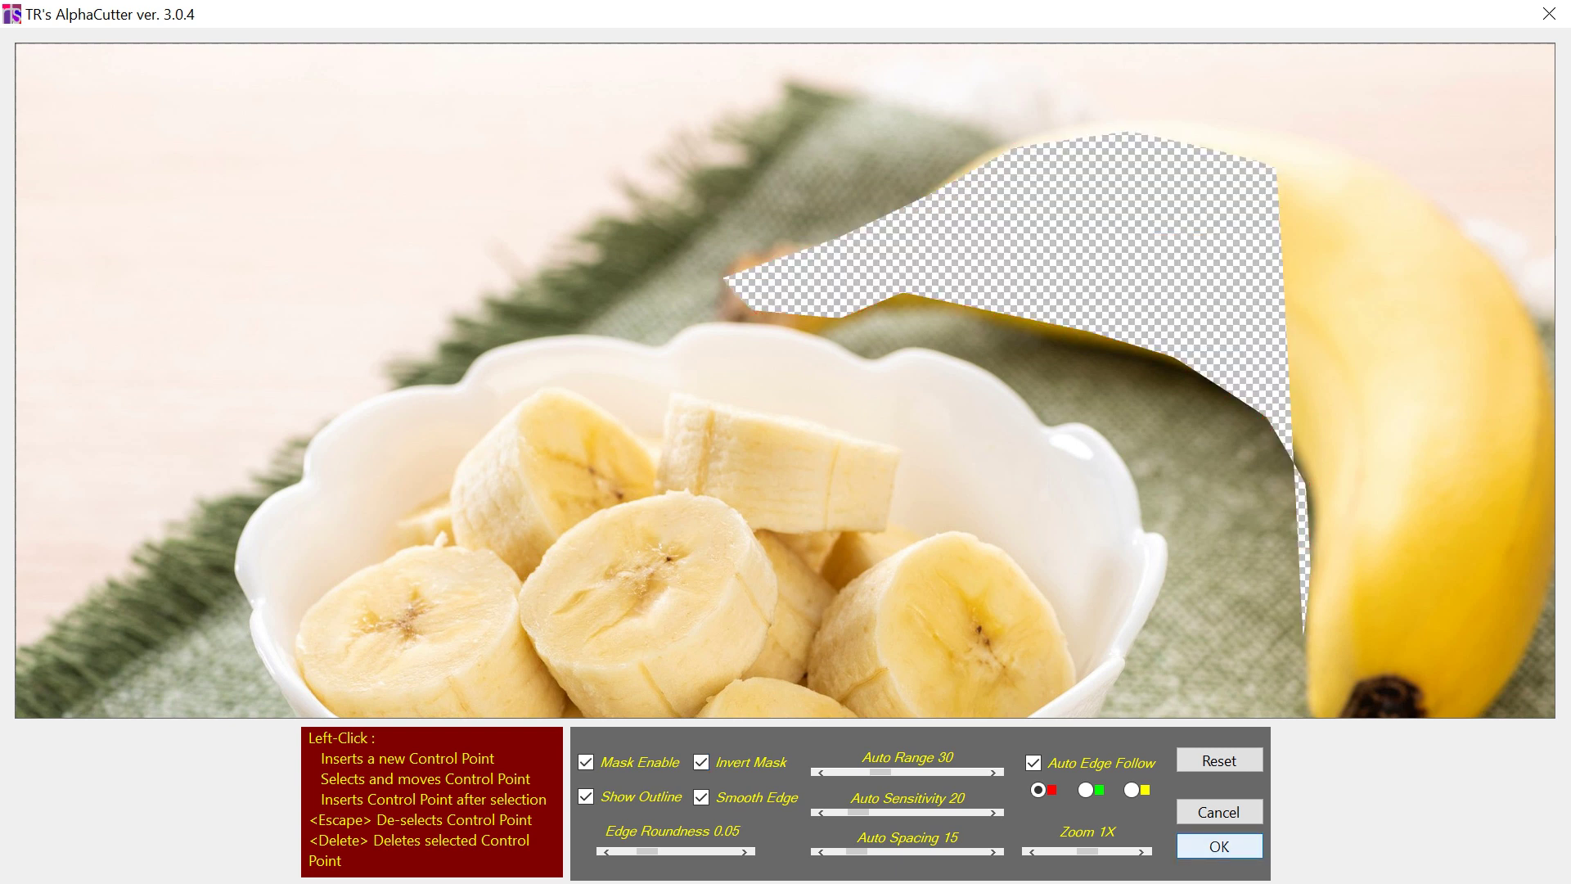